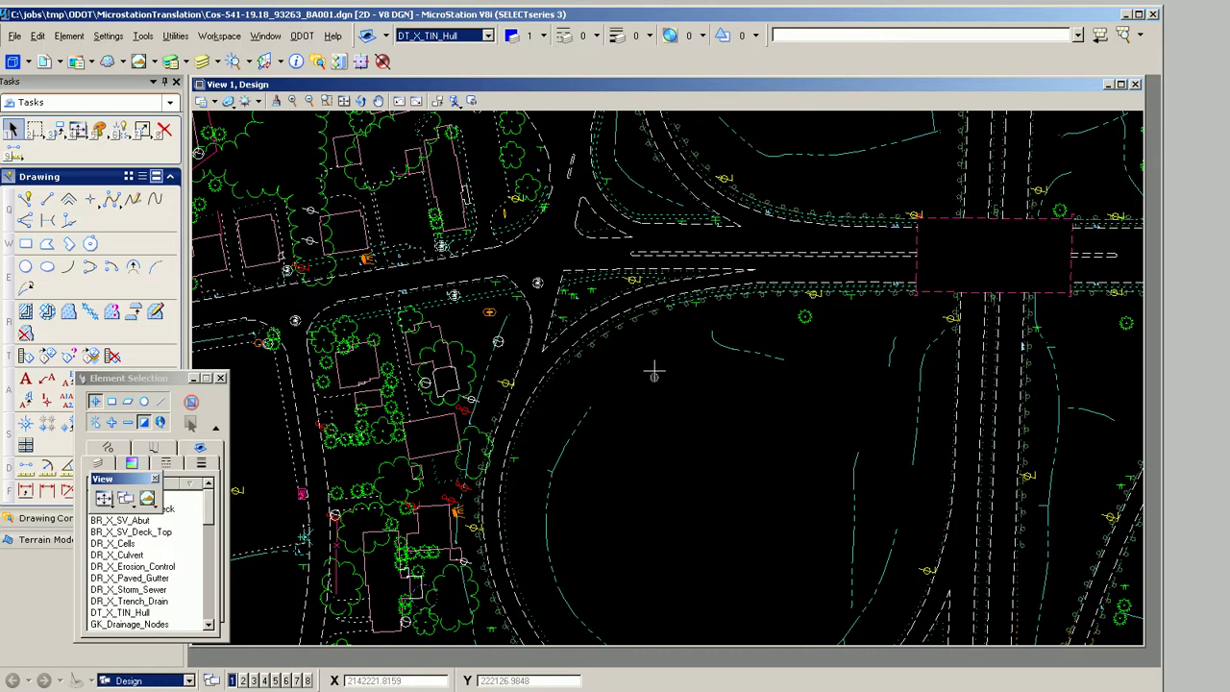
- Pan the design toward the road intersection and bridge, then return to Element Selection
{"action": "middle_click_drag", "start_coordinate": [659, 352], "coordinate": [661, 430]}
{"action": "right_click", "coordinate": [661, 429]}
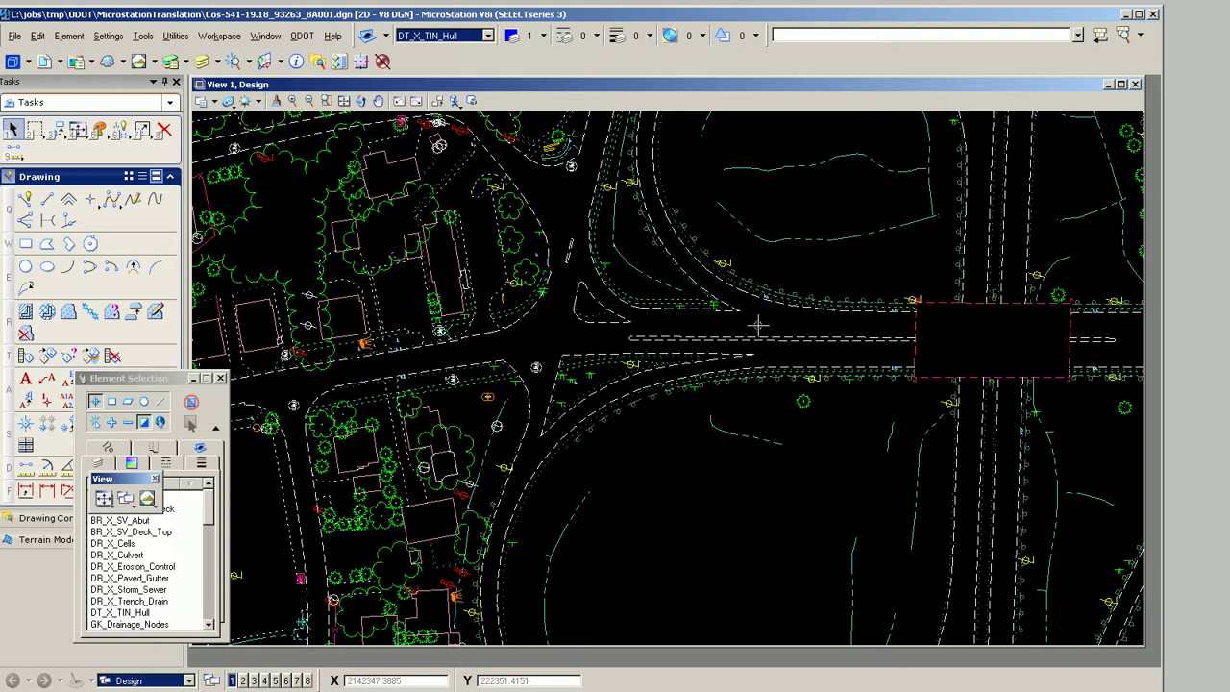
- Load mstout8 and save Cos-541-19.18_93263_BA001.mst, overwriting the existing MST file
{"action": "left_click", "coordinate": [815, 39]}
{"action": "type", "text": "mdl"}
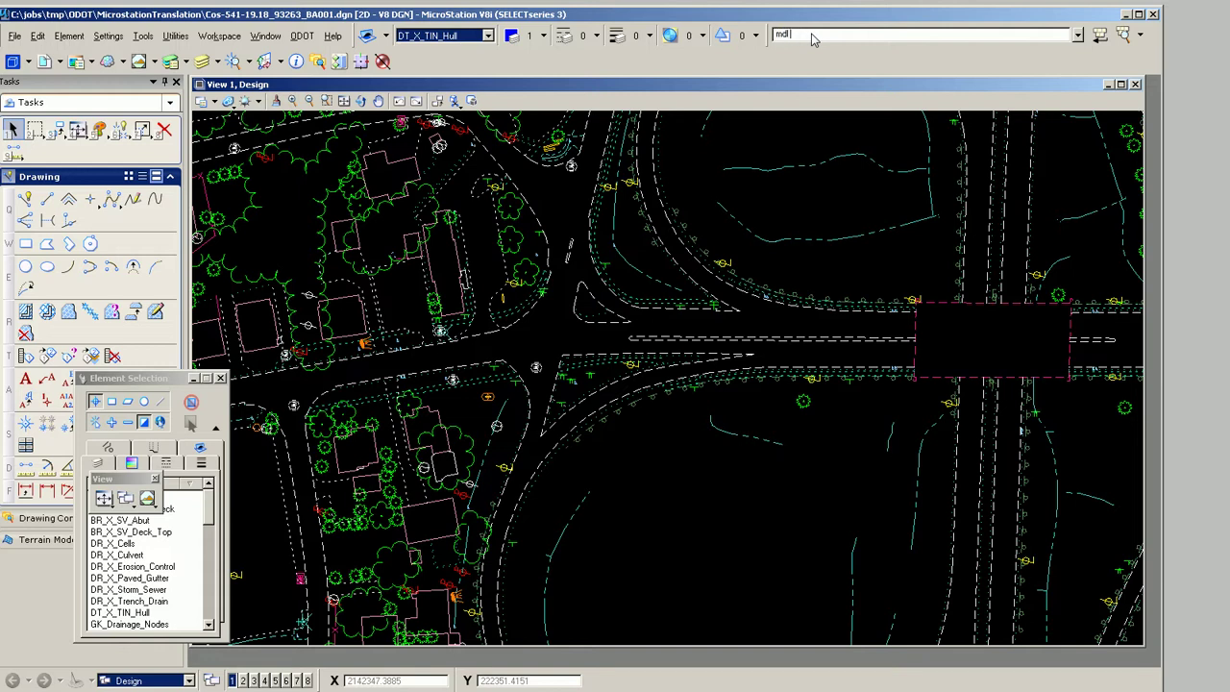
{"action": "type", "text": " load mstout8"}
{"action": "key", "text": "Return"}
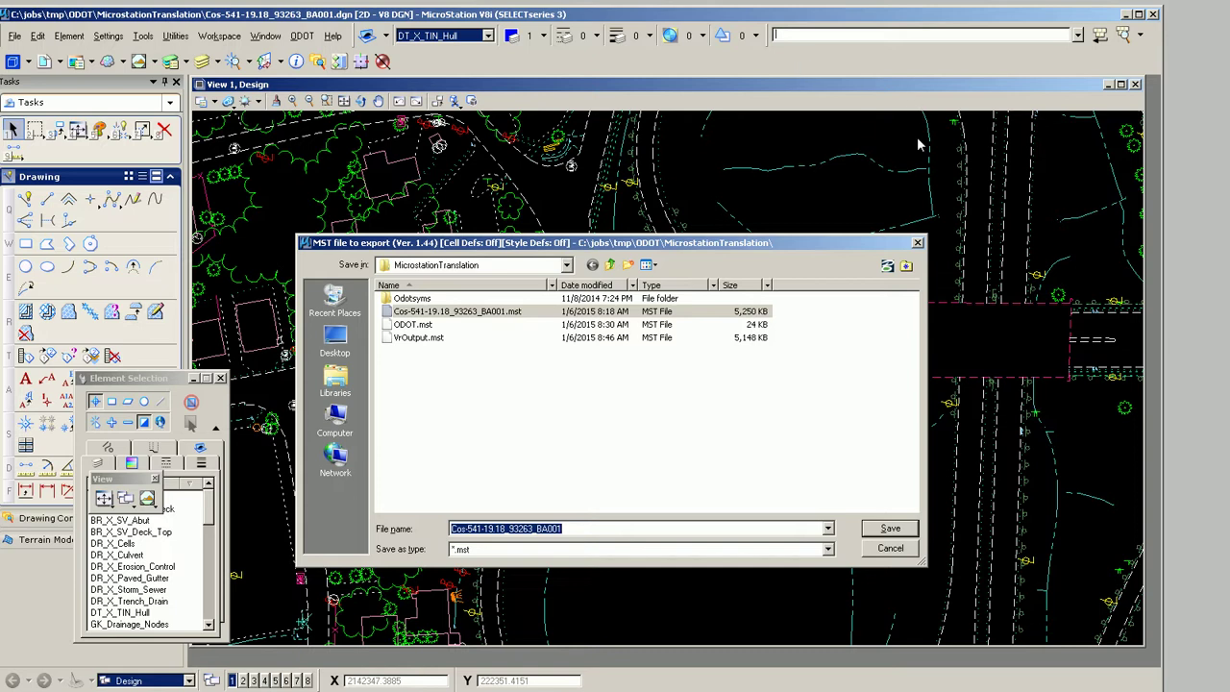
{"action": "left_click", "coordinate": [891, 529]}
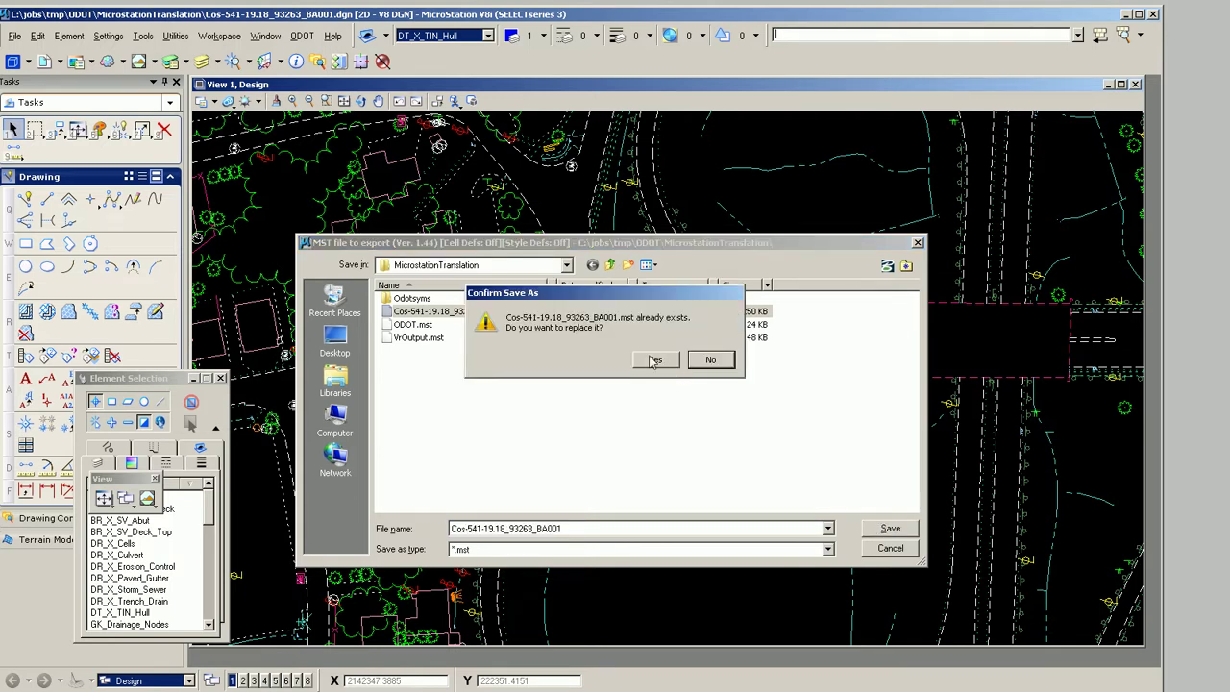
{"action": "left_click", "coordinate": [655, 360]}
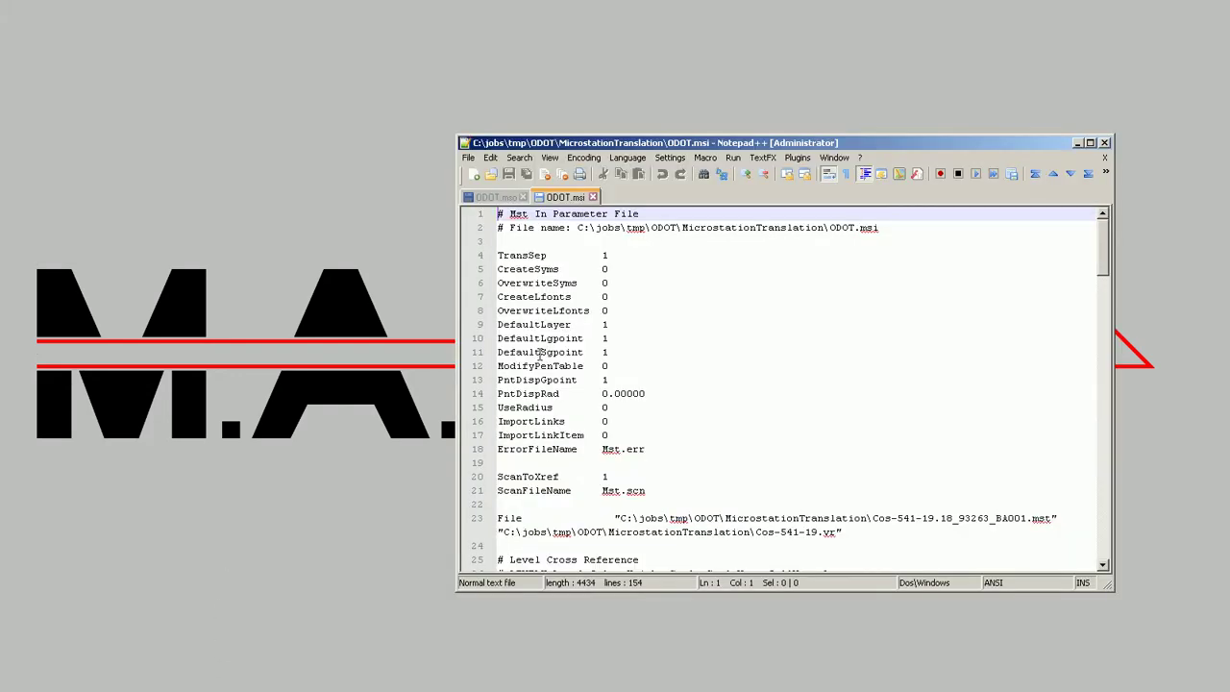
- Reopen Cos-541-19.18_93263_BA001.mst from the File menu's recent-files list
{"action": "left_click", "coordinate": [469, 158]}
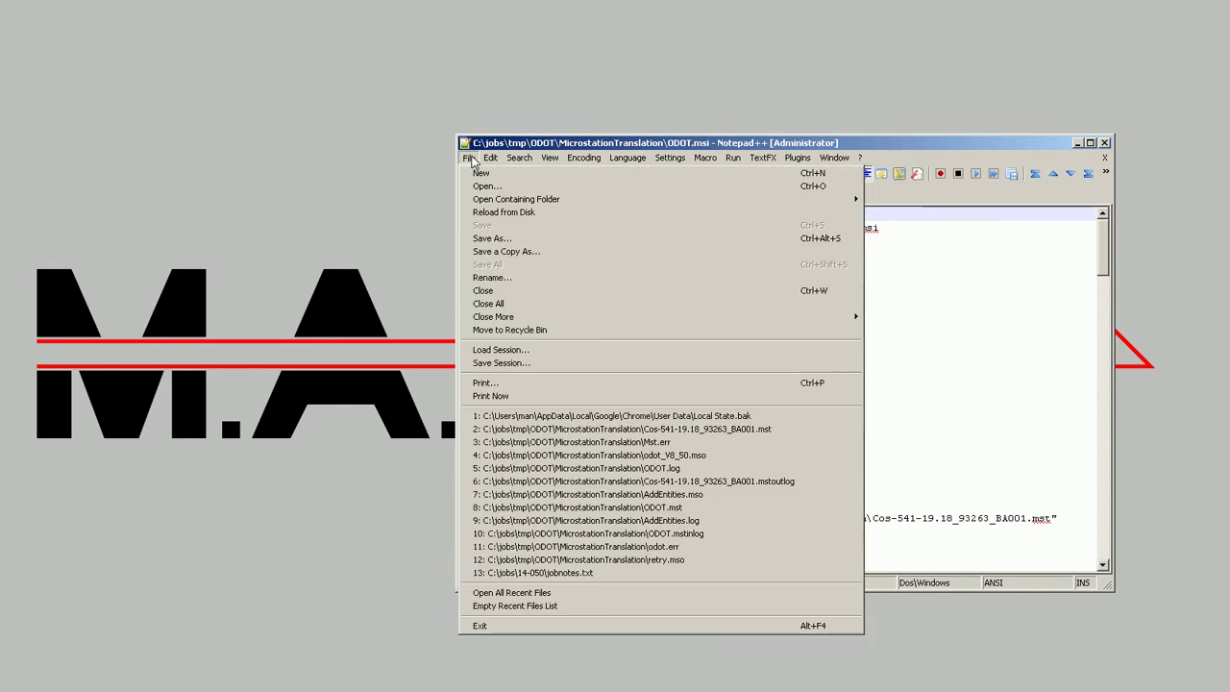
{"action": "left_click", "coordinate": [531, 429]}
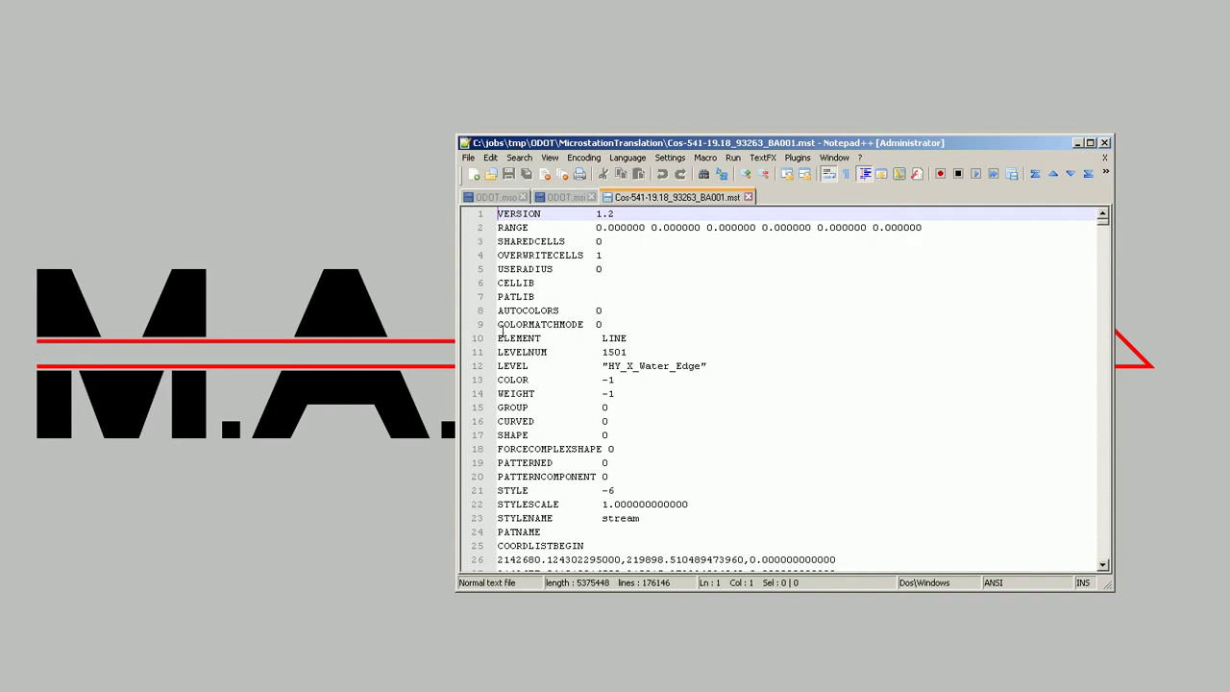
{"action": "left_click_drag", "start_coordinate": [498, 213], "coordinate": [498, 338]}
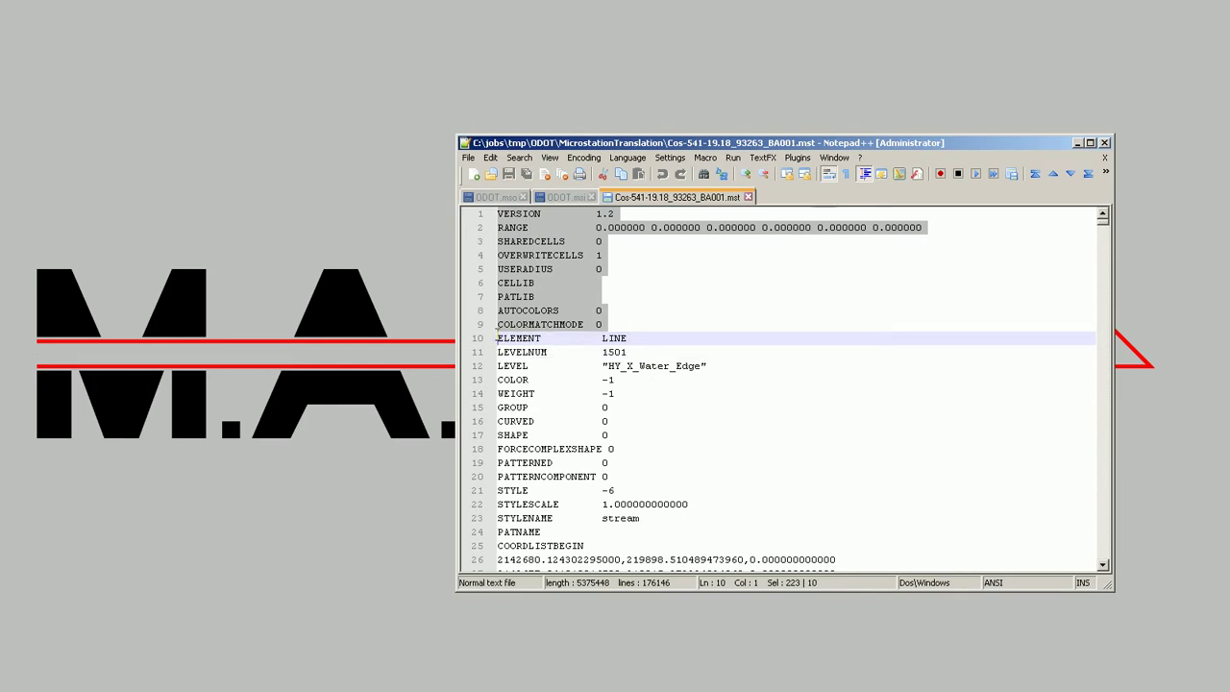
{"action": "left_click_drag", "start_coordinate": [545, 364], "coordinate": [547, 352]}
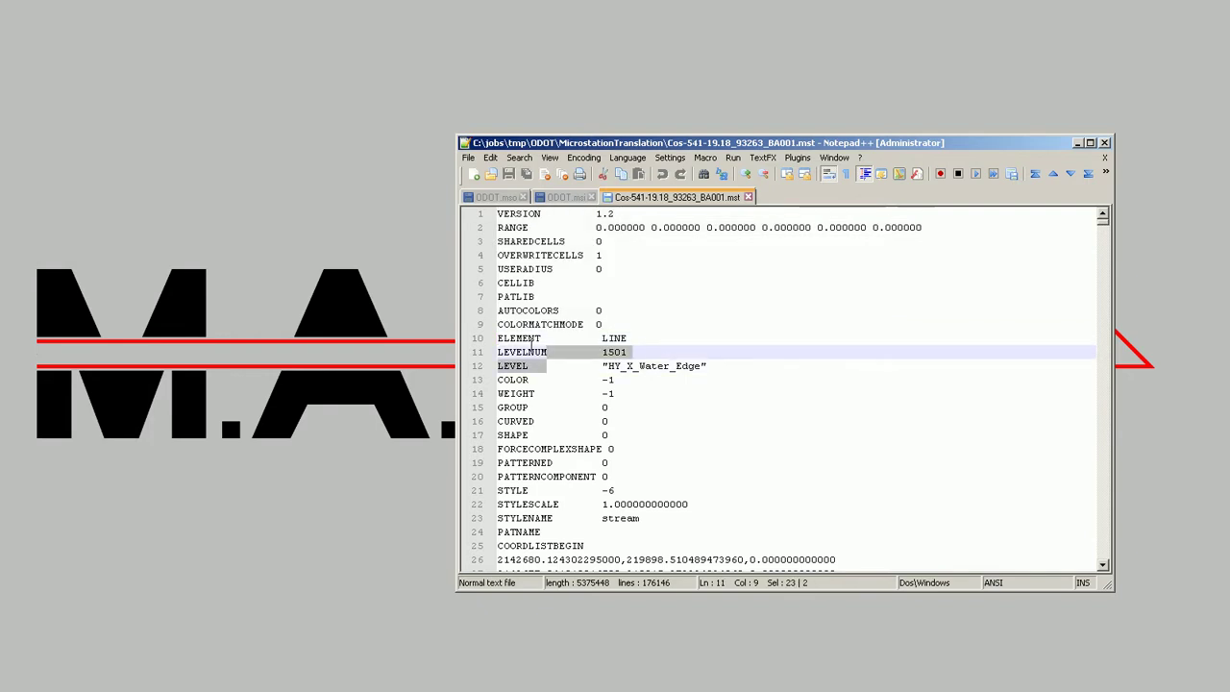
{"action": "left_click", "coordinate": [497, 338]}
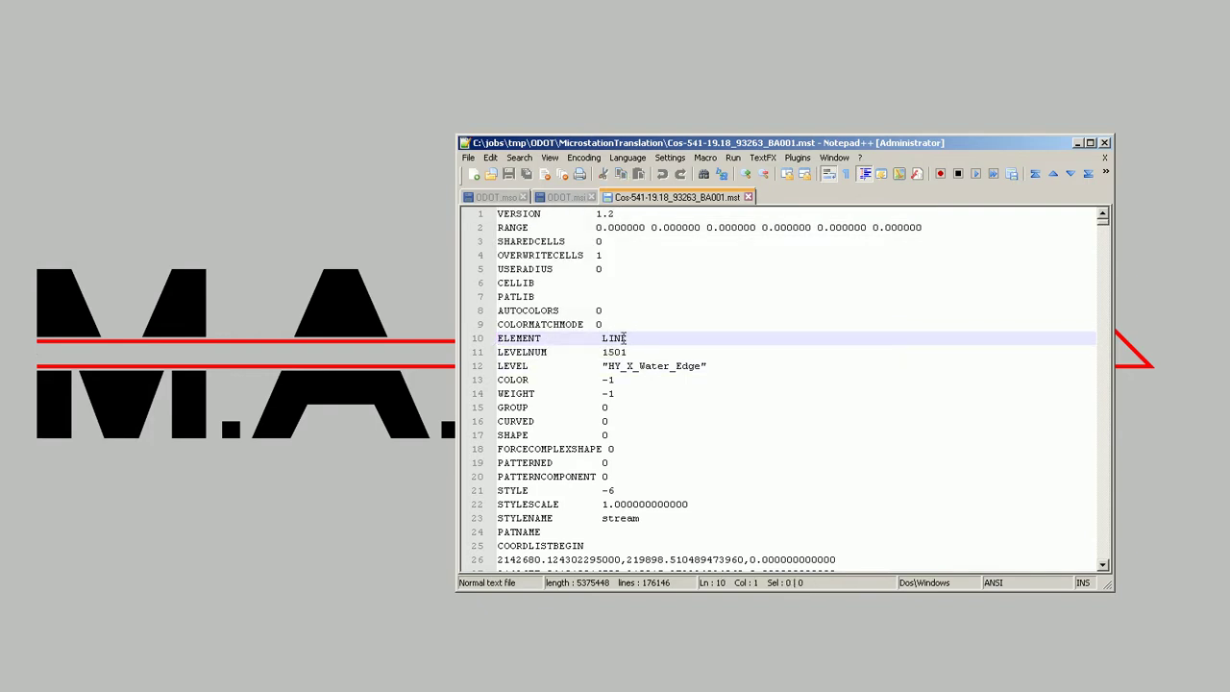
{"action": "left_click", "coordinate": [618, 352]}
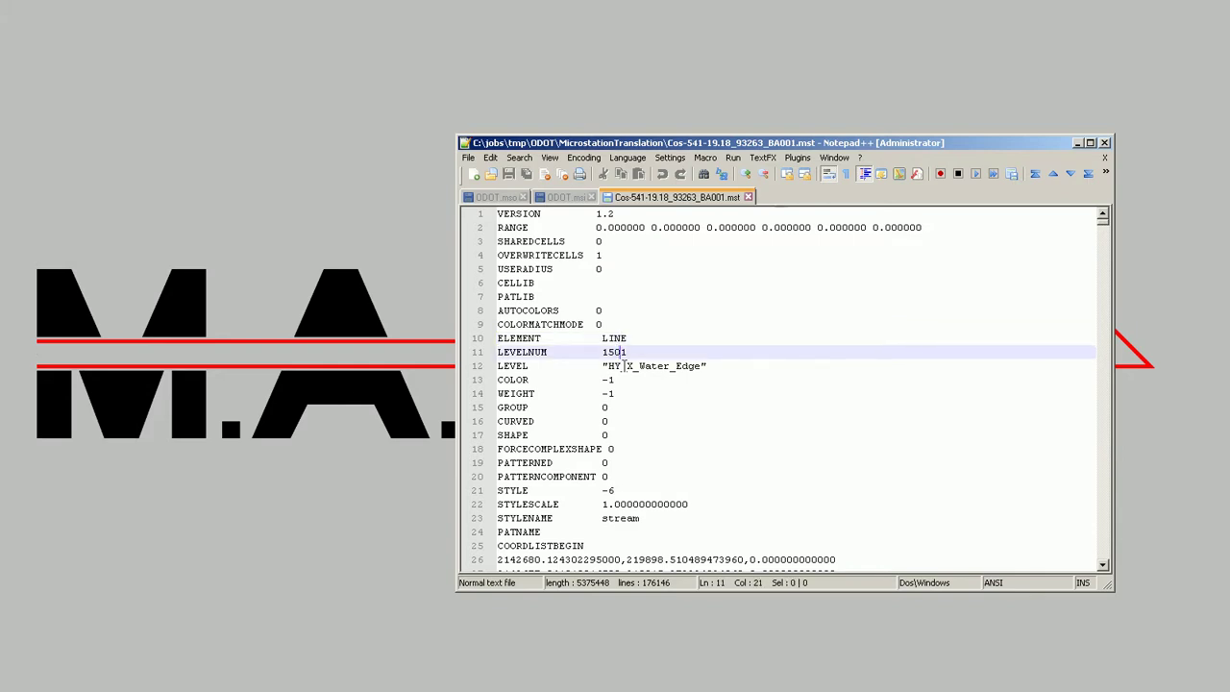
{"action": "left_click", "coordinate": [643, 370]}
{"action": "double_click", "coordinate": [643, 367]}
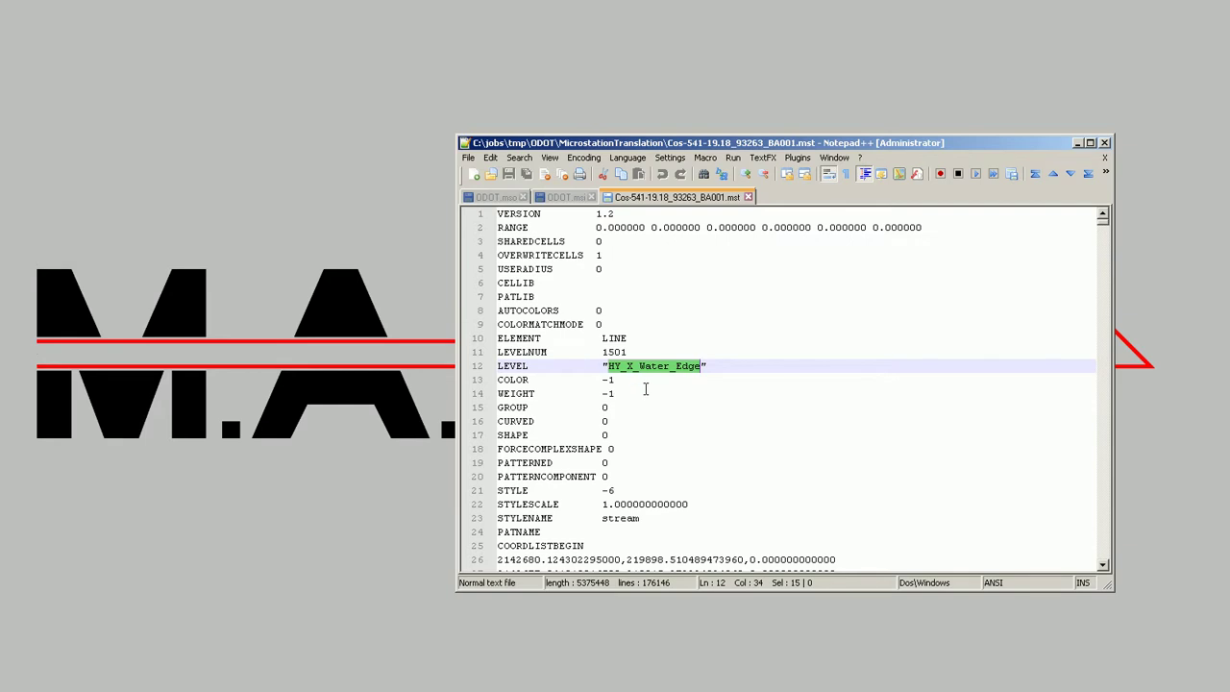
{"action": "left_click", "coordinate": [640, 380]}
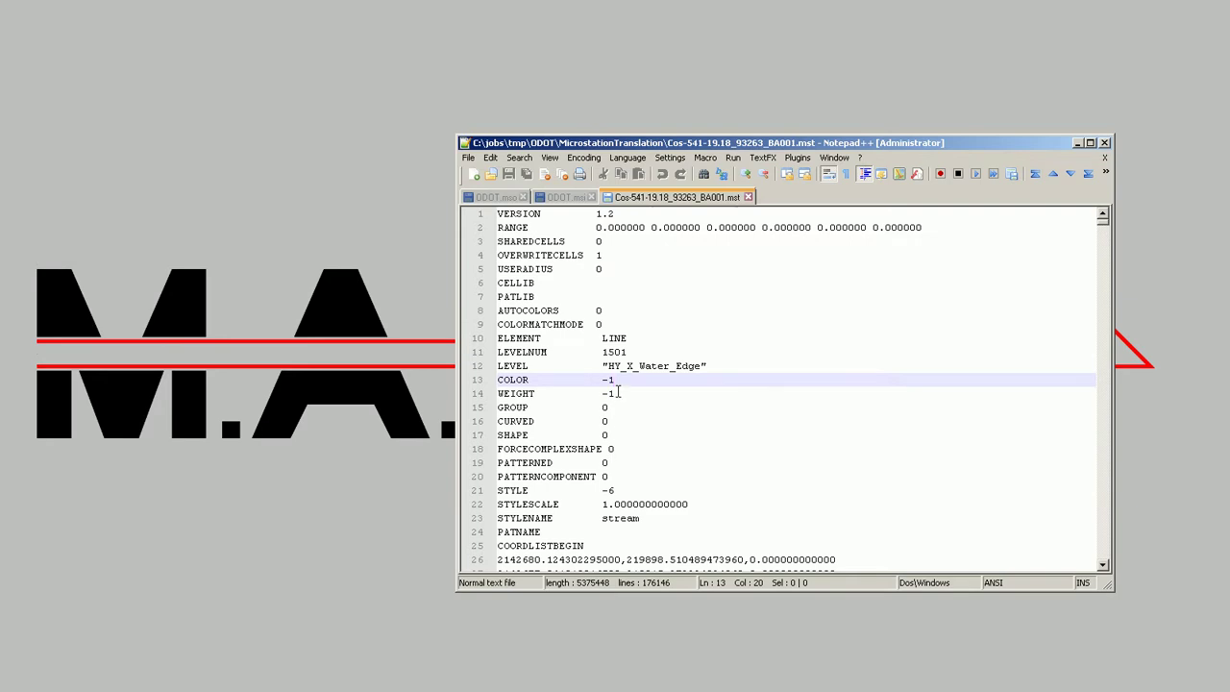
{"action": "scroll", "coordinate": [617, 381], "scroll_direction": "down", "scroll_amount": 3}
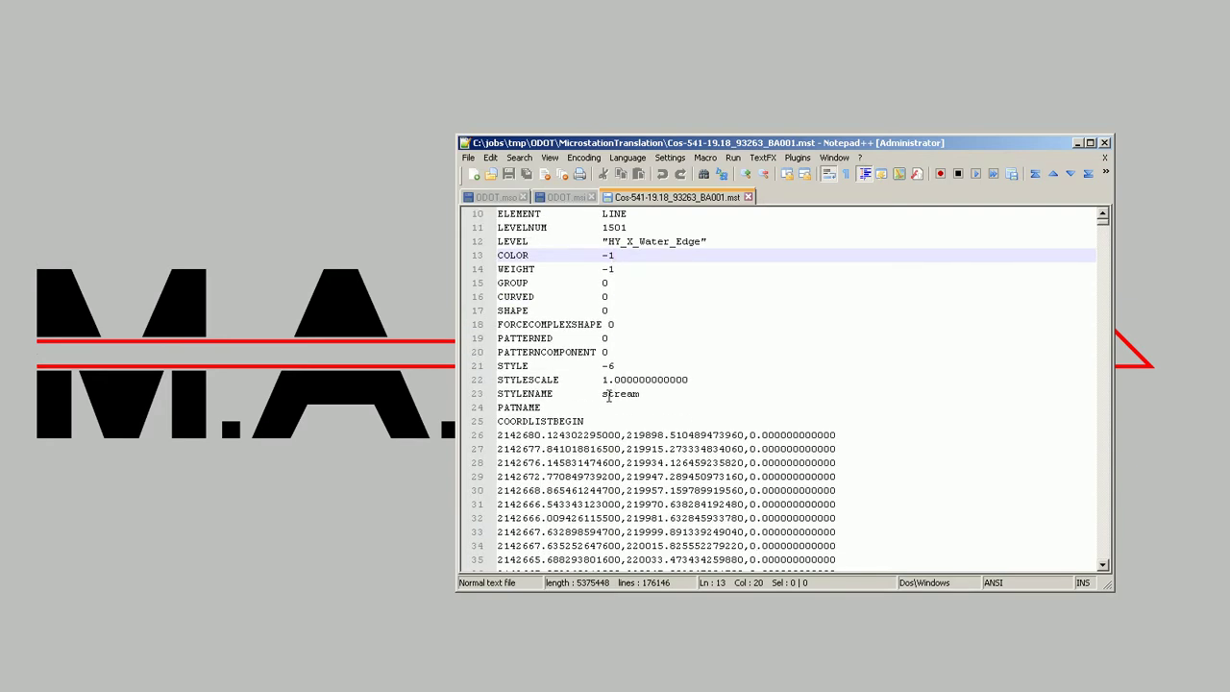
{"action": "double_click", "coordinate": [608, 395]}
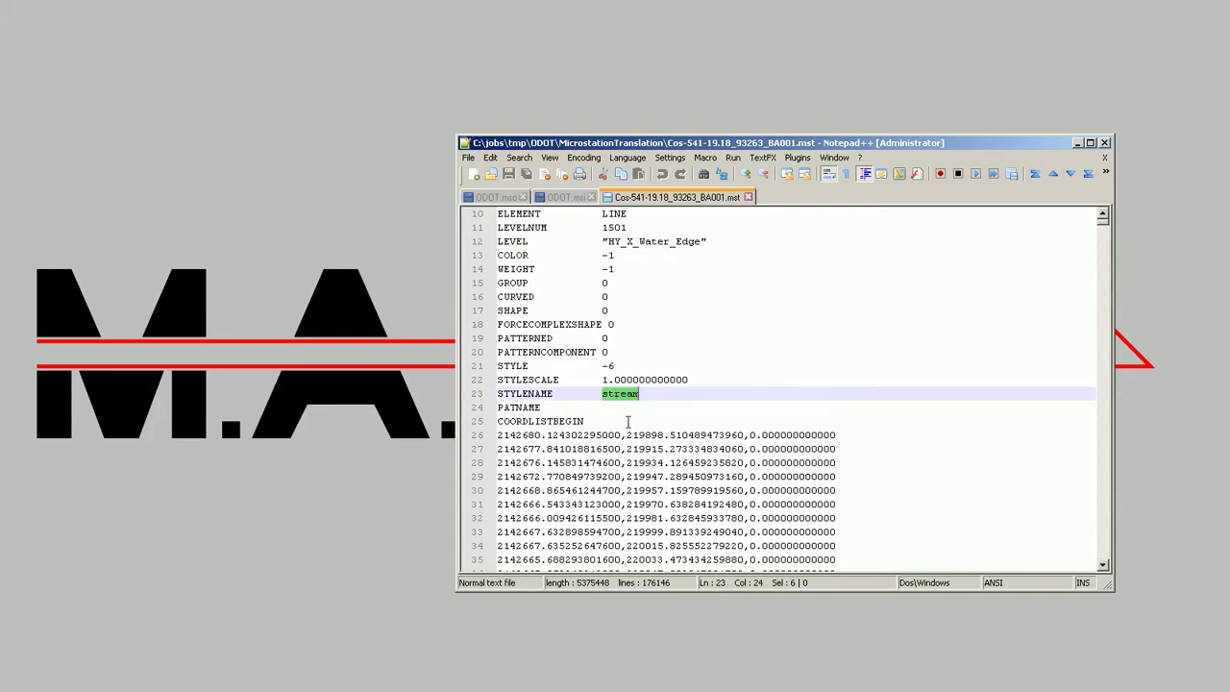
{"action": "double_click", "coordinate": [541, 434]}
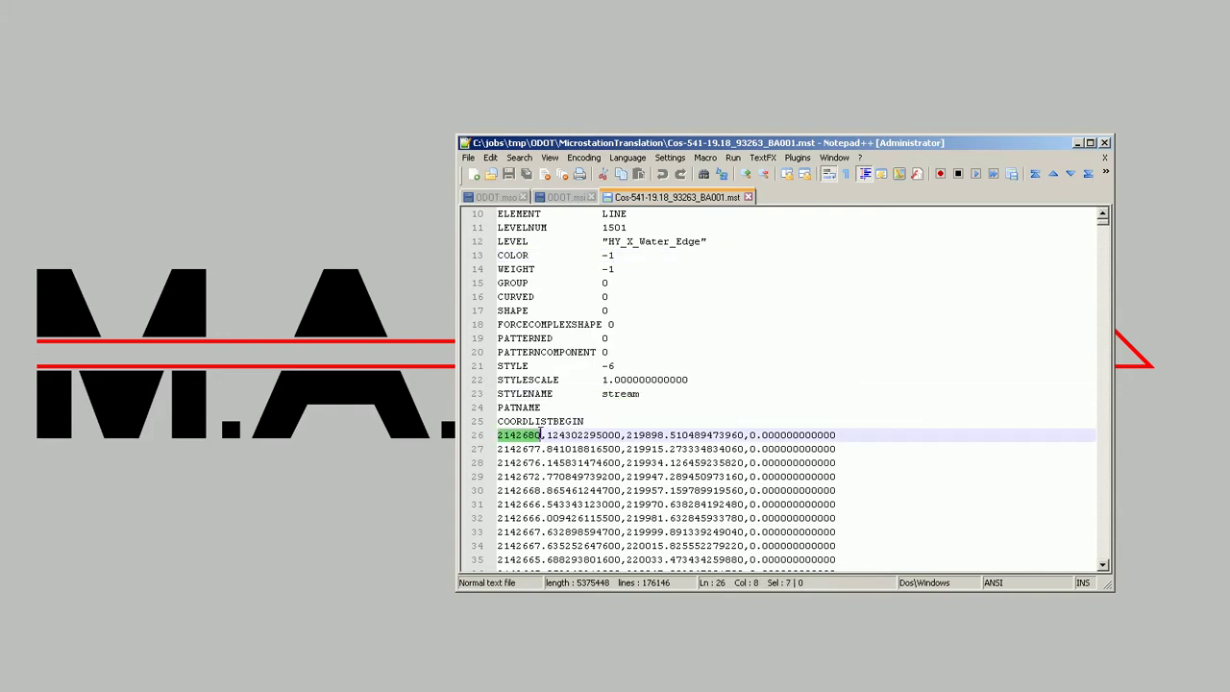
{"action": "left_click", "coordinate": [577, 435]}
{"action": "scroll", "coordinate": [596, 449], "scroll_direction": "down", "scroll_amount": 12}
{"action": "scroll", "coordinate": [596, 449], "scroll_direction": "down", "scroll_amount": 2}
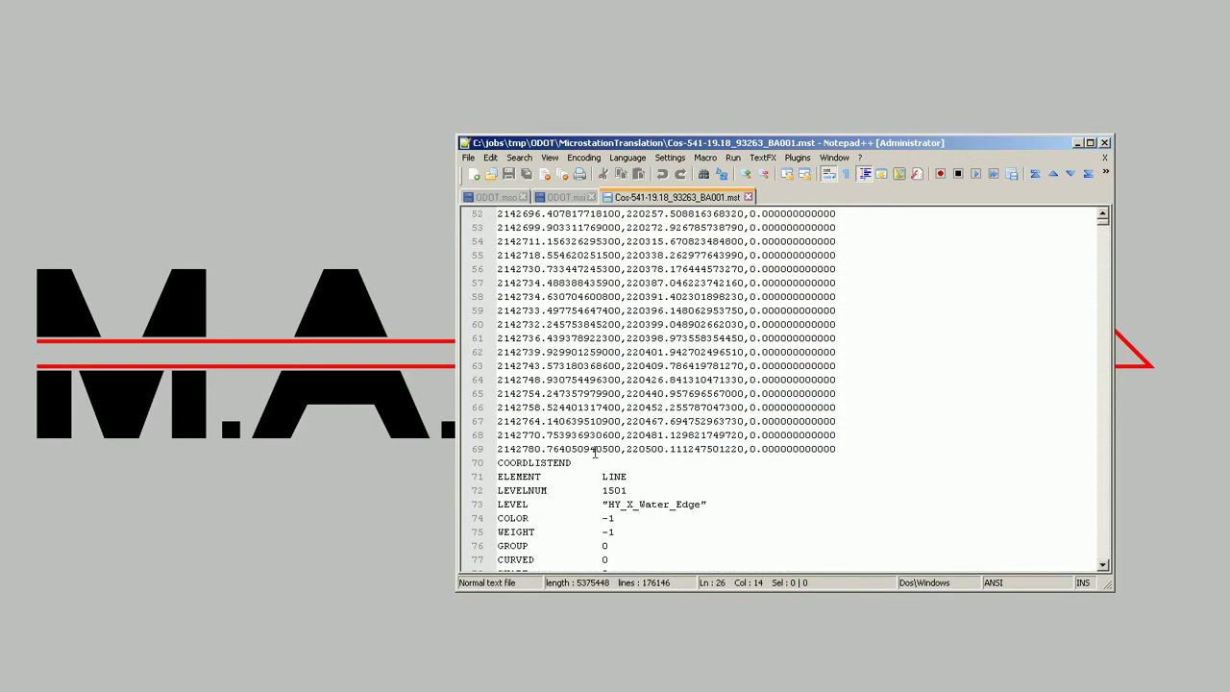
{"action": "scroll", "coordinate": [593, 430], "scroll_direction": "down", "scroll_amount": 1}
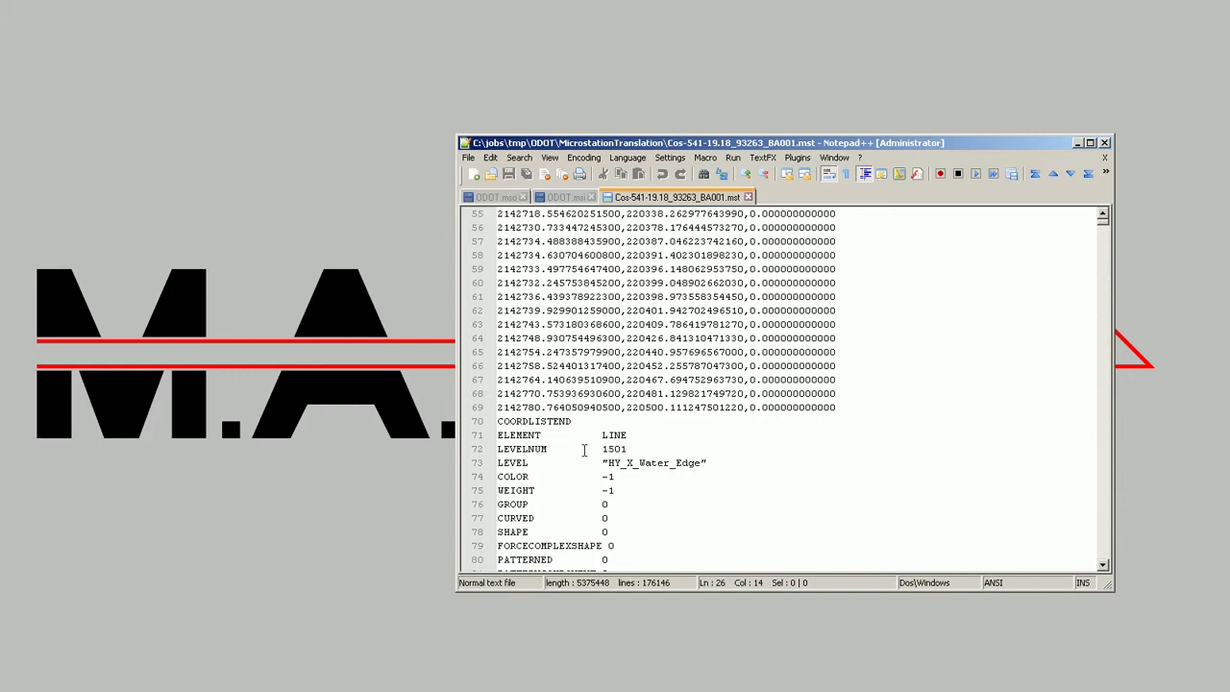
{"action": "scroll", "coordinate": [584, 450], "scroll_direction": "down", "scroll_amount": 1}
{"action": "scroll", "coordinate": [585, 438], "scroll_direction": "down", "scroll_amount": 2}
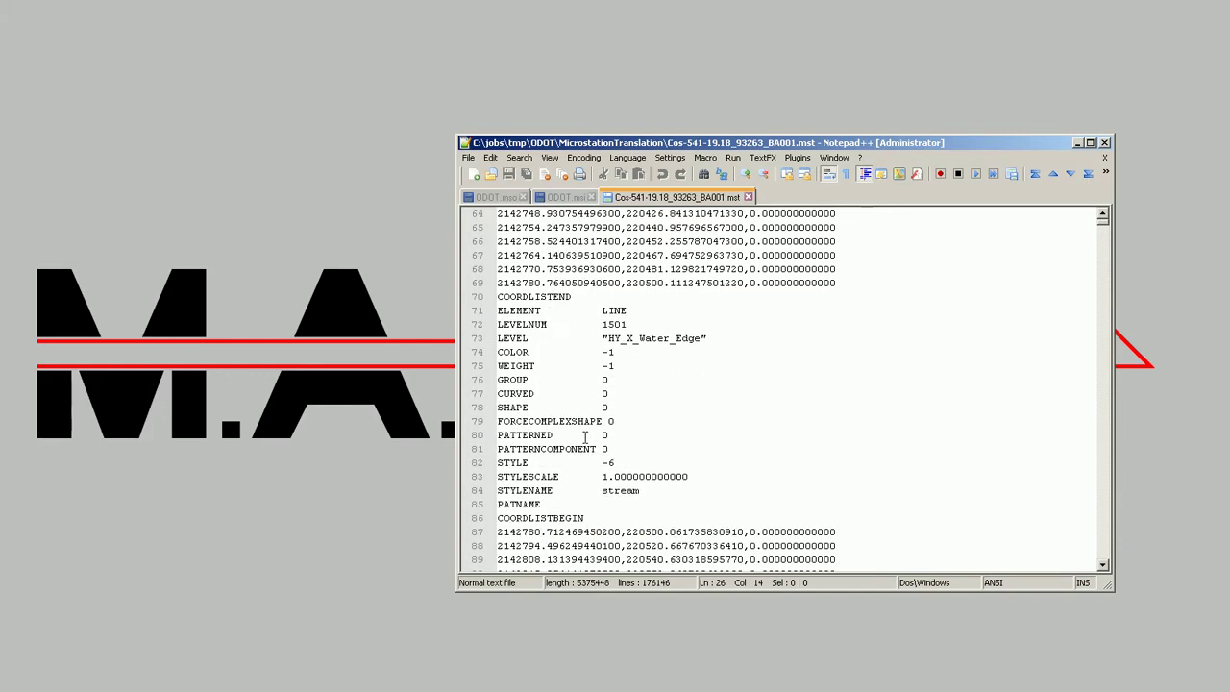
{"action": "scroll", "coordinate": [584, 437], "scroll_direction": "down", "scroll_amount": 20}
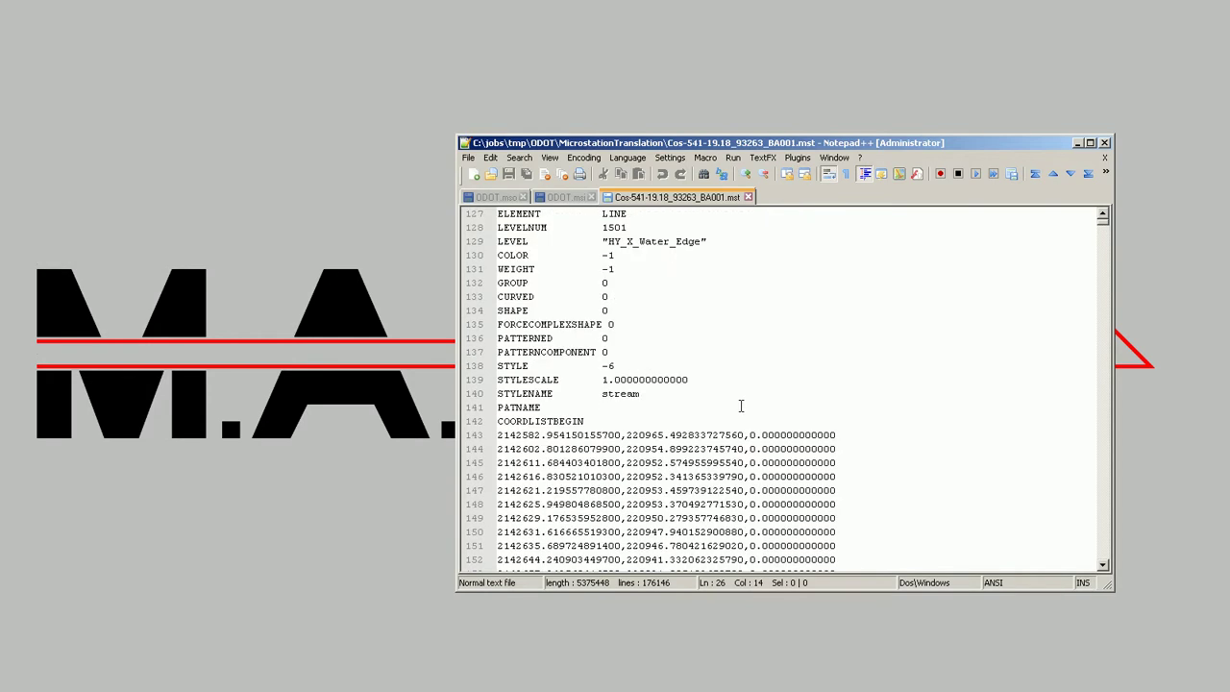
{"action": "left_click_drag", "start_coordinate": [1103, 227], "coordinate": [1102, 290]}
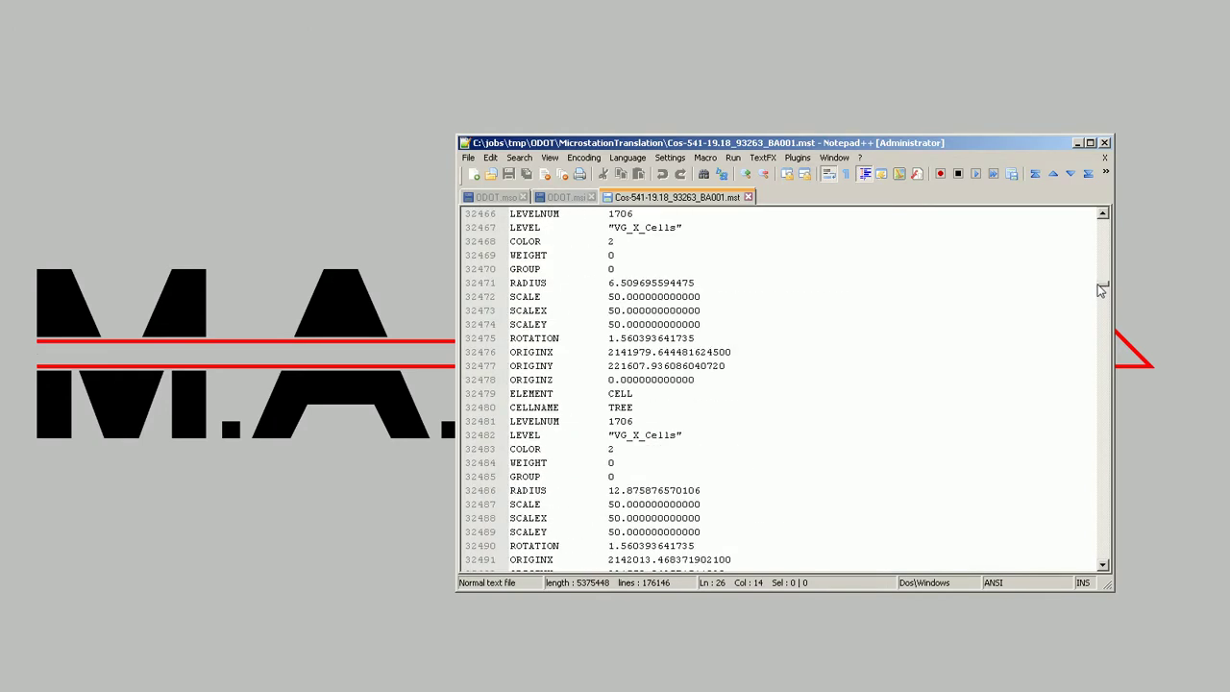
{"action": "scroll", "coordinate": [1102, 282], "scroll_direction": "up", "scroll_amount": 3}
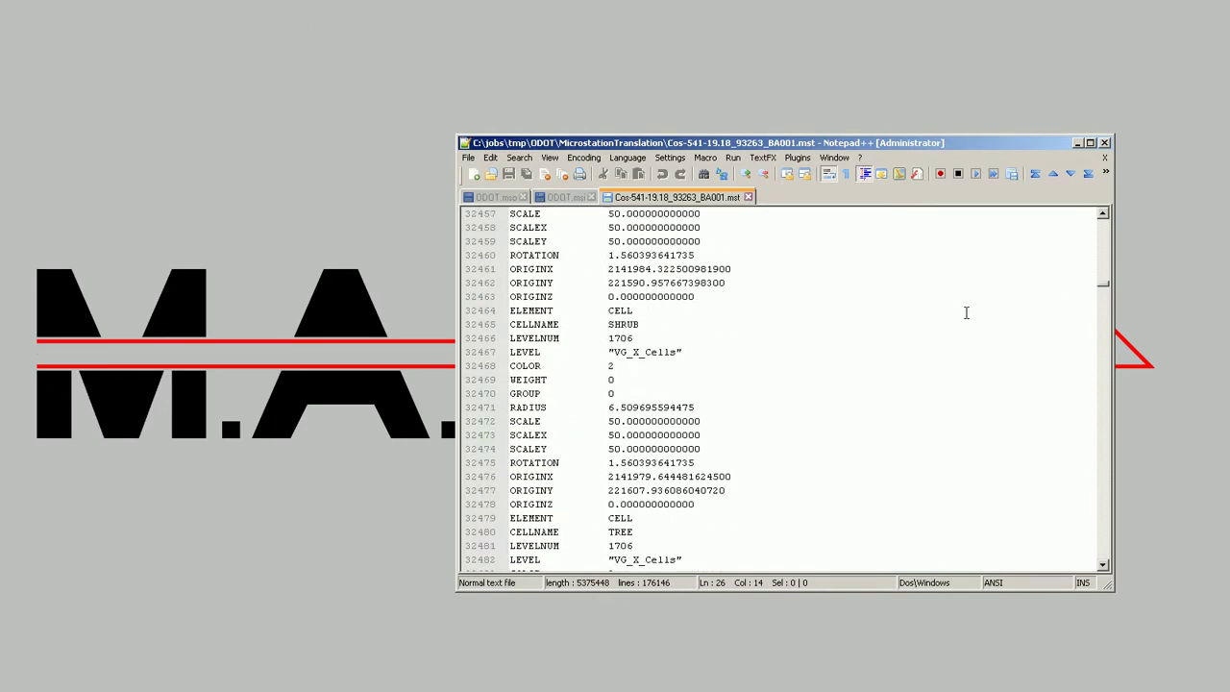
{"action": "scroll", "coordinate": [592, 336], "scroll_direction": "up", "scroll_amount": 3}
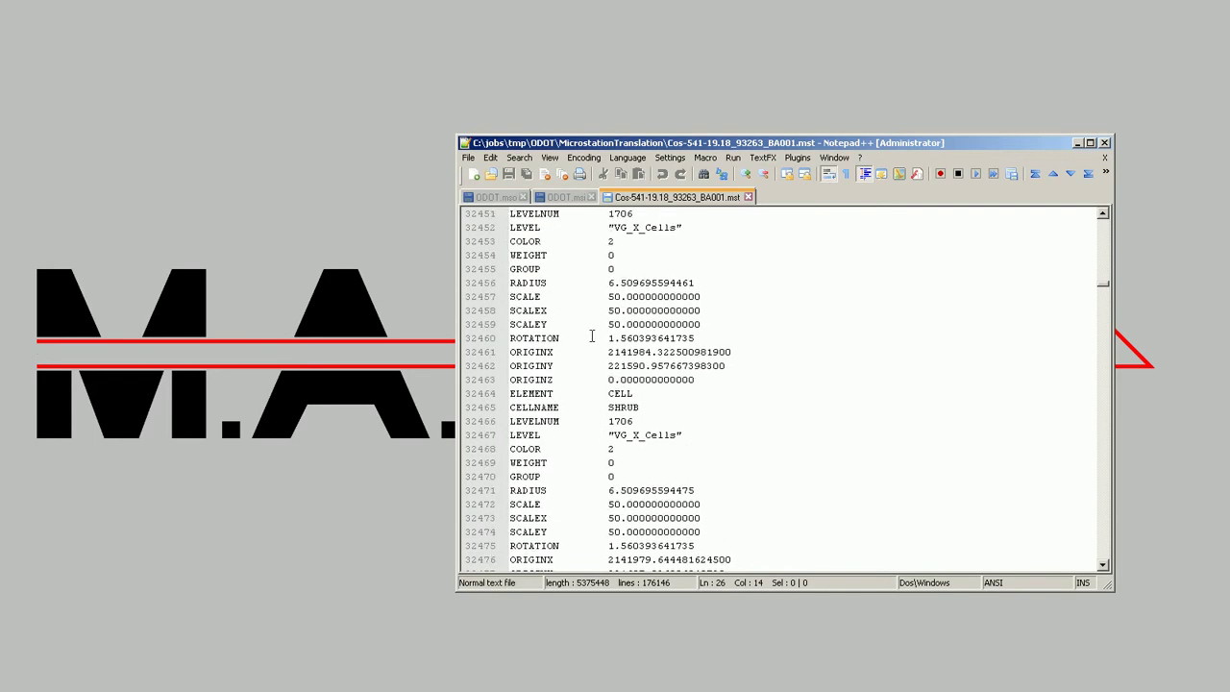
{"action": "scroll", "coordinate": [592, 336], "scroll_direction": "up", "scroll_amount": 3}
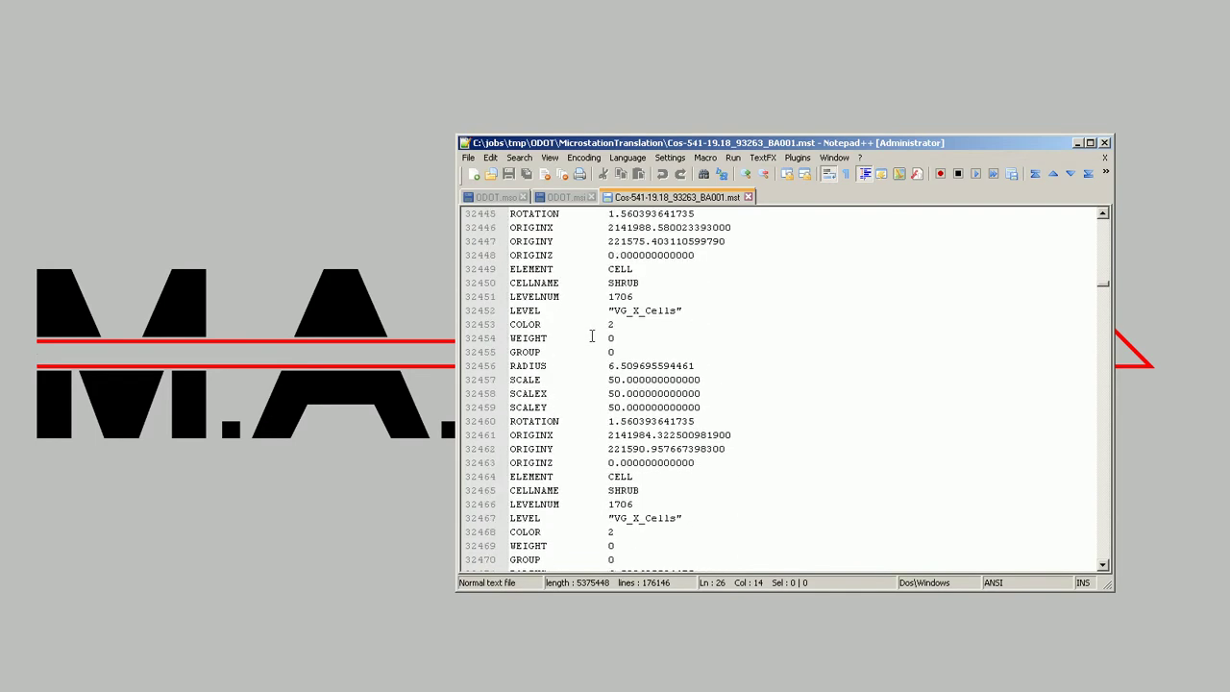
{"action": "scroll", "coordinate": [583, 328], "scroll_direction": "up", "scroll_amount": 3}
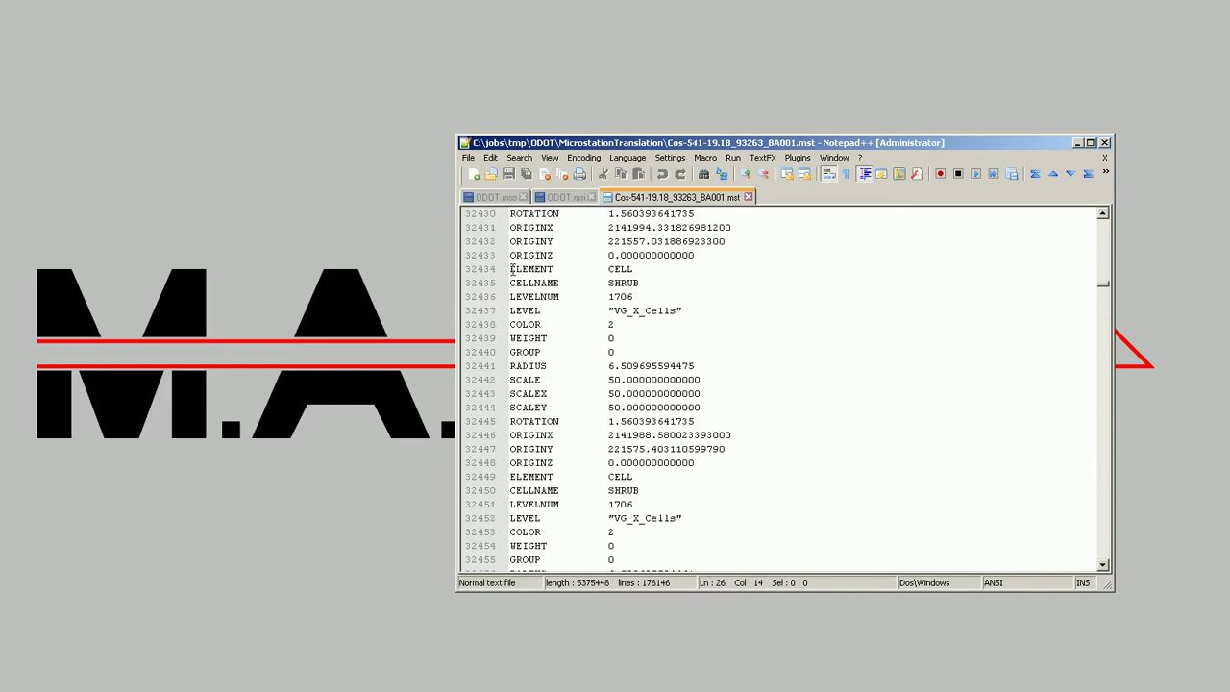
{"action": "left_click_drag", "start_coordinate": [512, 269], "coordinate": [510, 325]}
{"action": "left_click", "coordinate": [525, 314]}
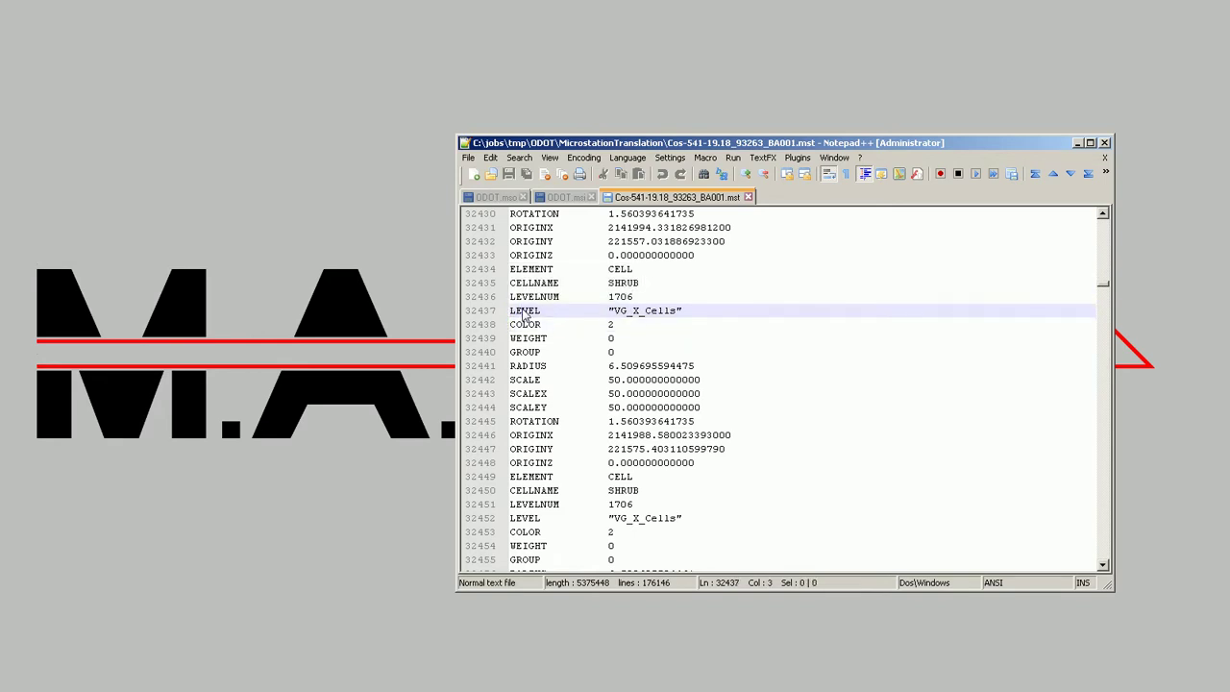
{"action": "left_click", "coordinate": [569, 197]}
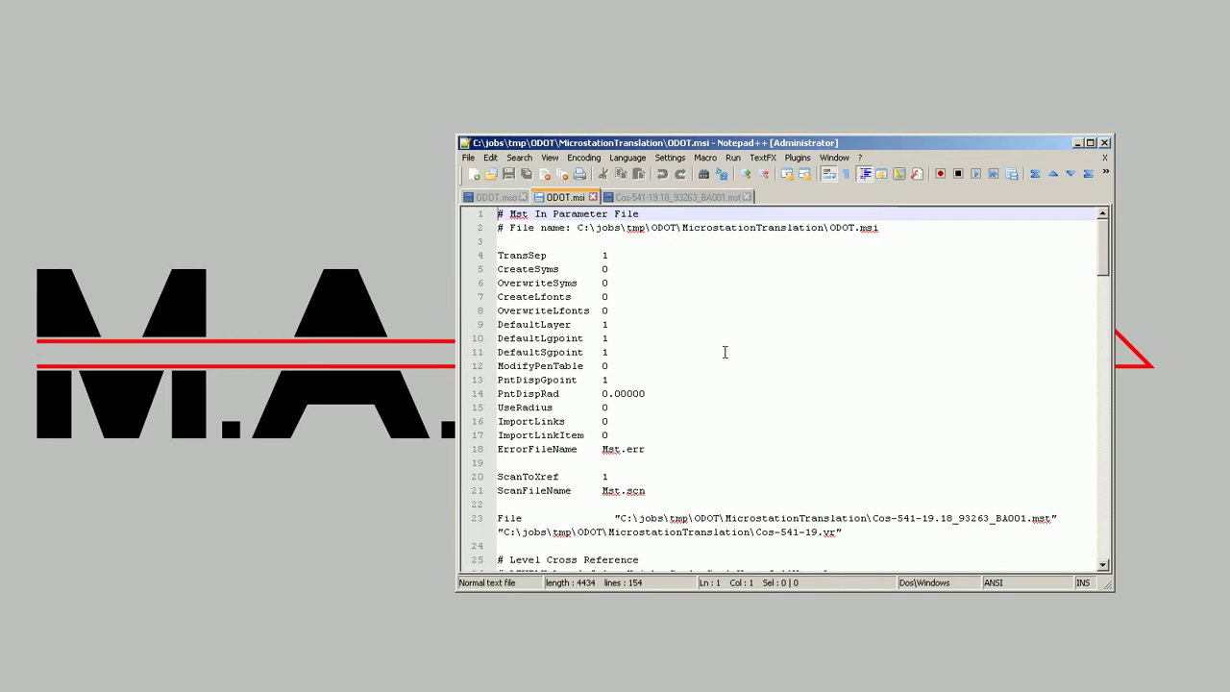
{"action": "scroll", "coordinate": [722, 348], "scroll_direction": "down", "scroll_amount": 3}
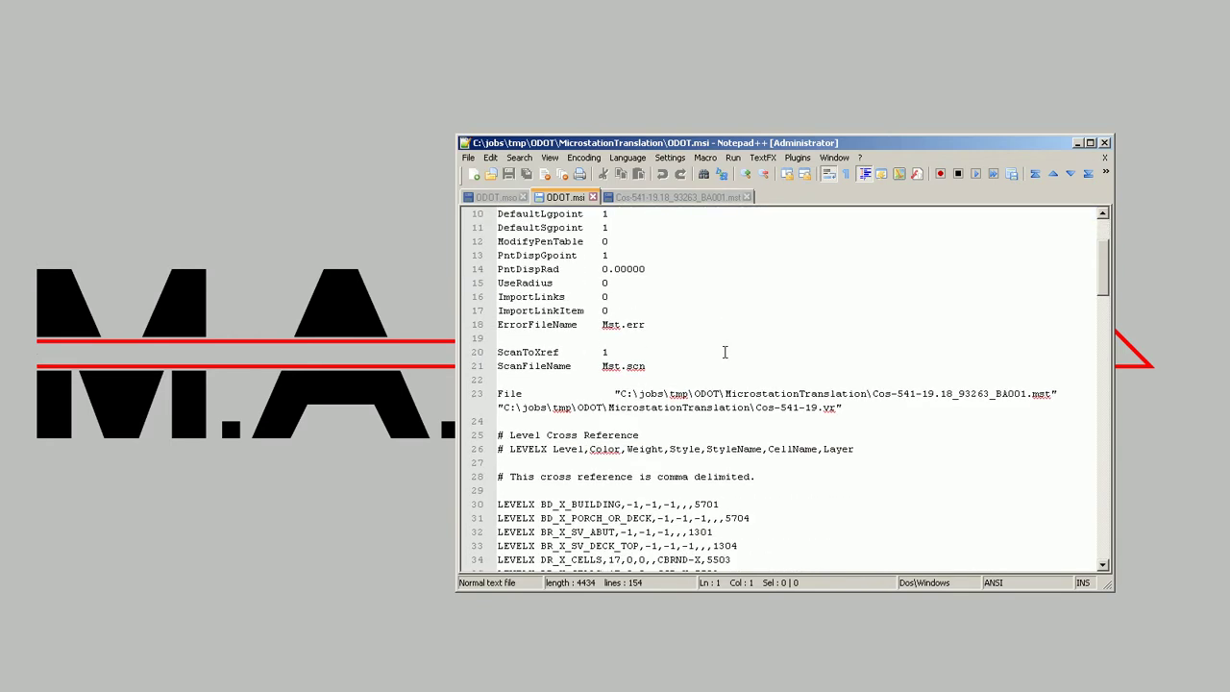
{"action": "scroll", "coordinate": [724, 352], "scroll_direction": "down", "scroll_amount": 4}
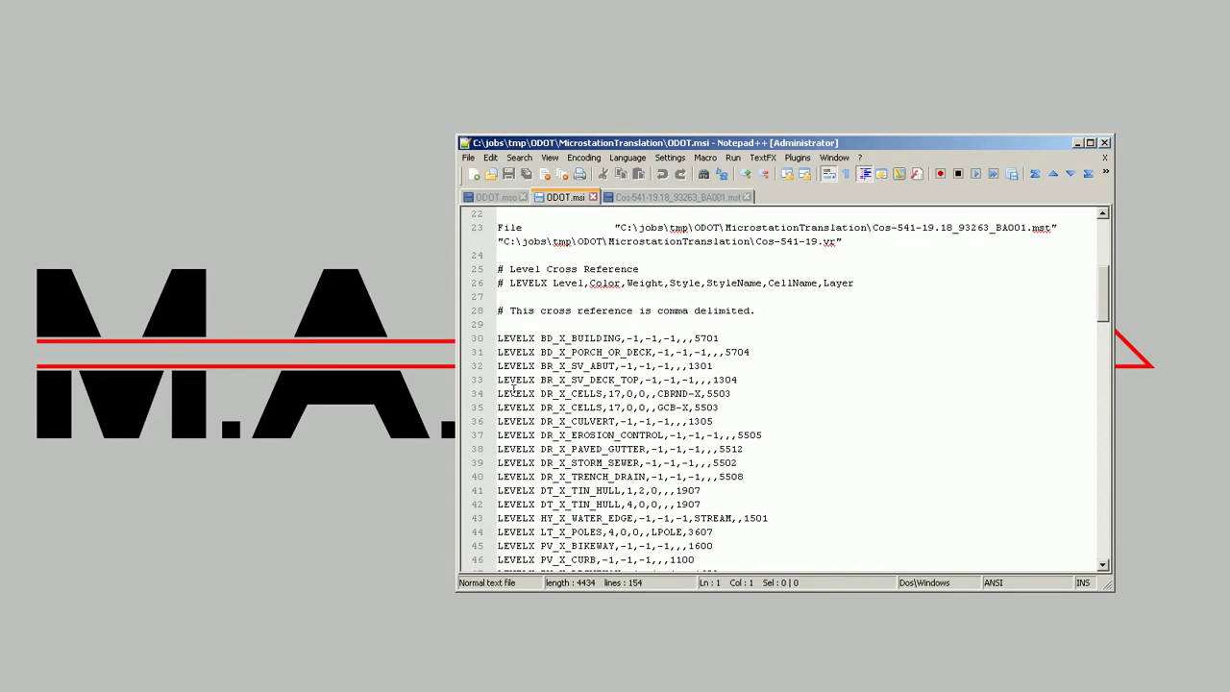
{"action": "left_click_drag", "start_coordinate": [540, 394], "coordinate": [612, 394]}
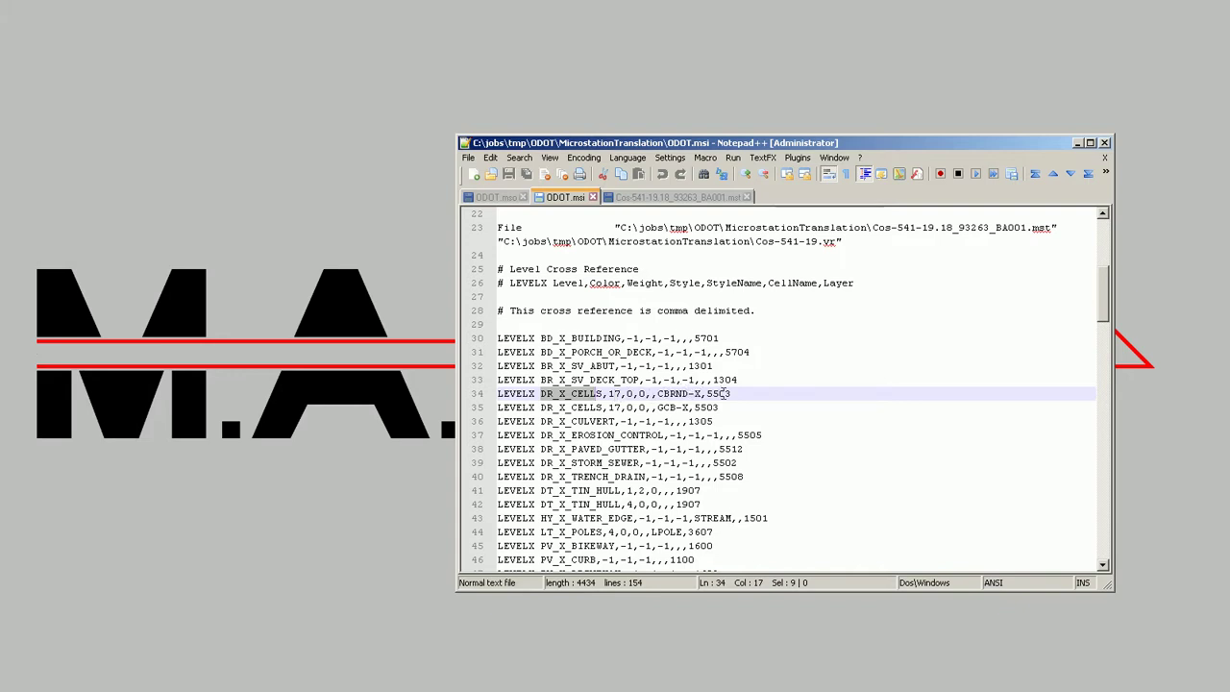
{"action": "triple_click", "coordinate": [721, 393]}
{"action": "double_click", "coordinate": [721, 393]}
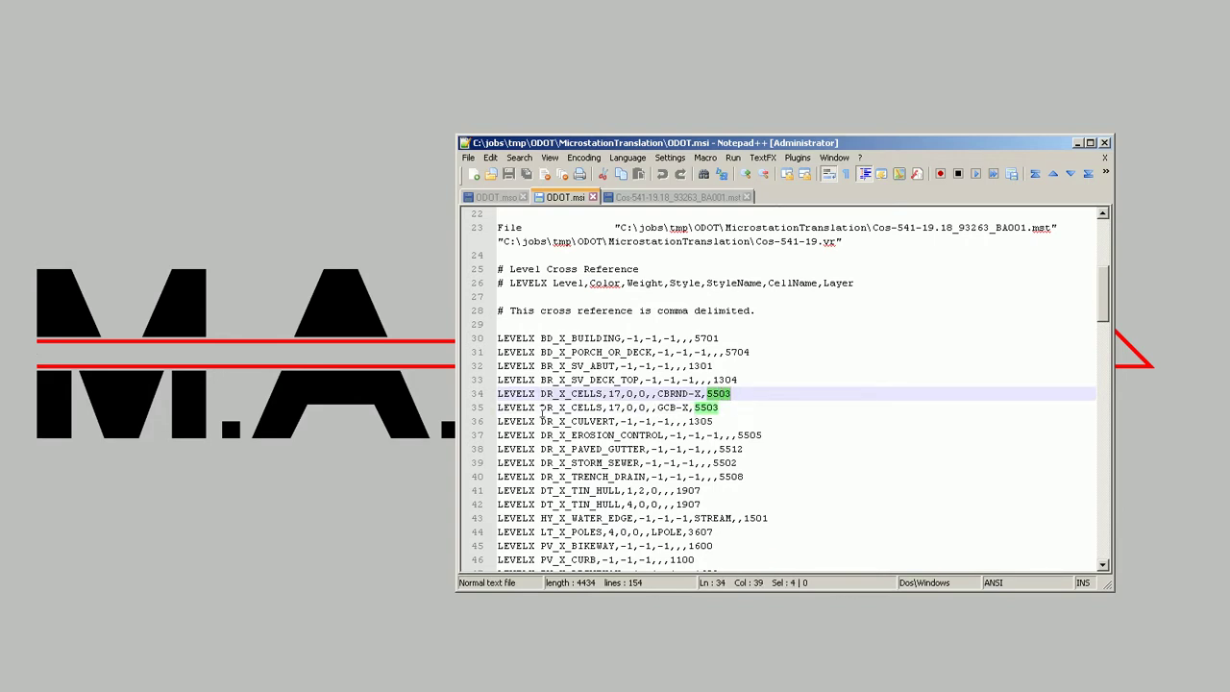
{"action": "left_click", "coordinate": [516, 407]}
{"action": "left_click_drag", "start_coordinate": [538, 407], "coordinate": [692, 407]}
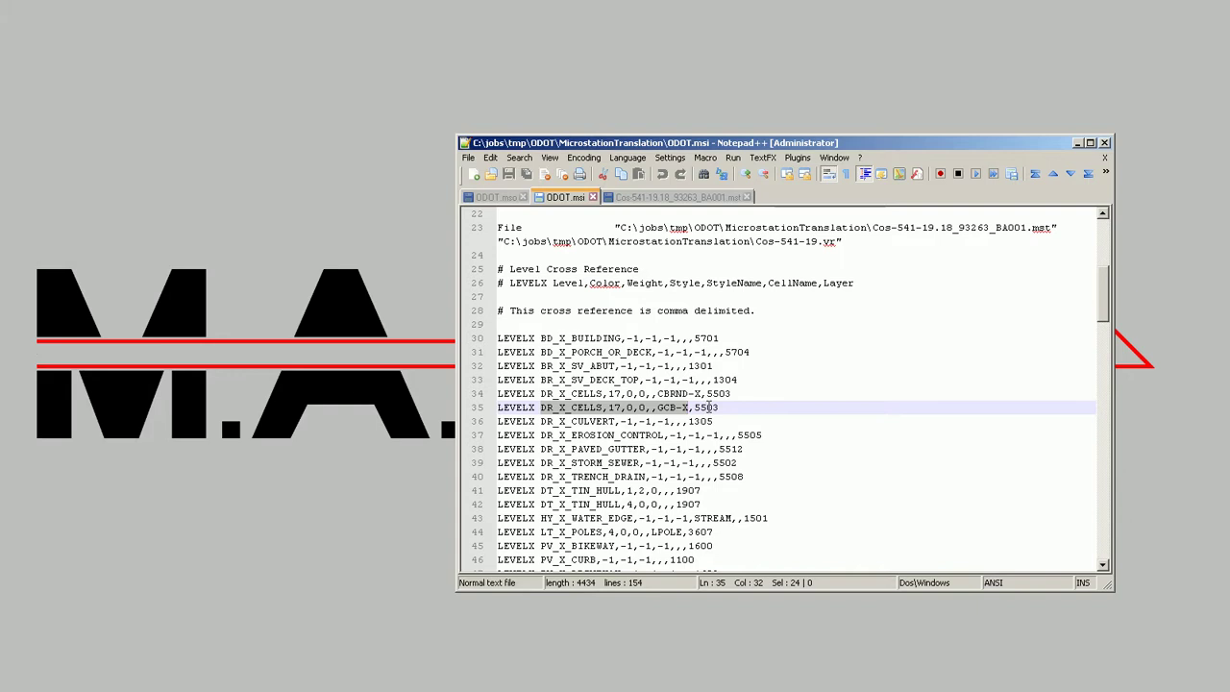
{"action": "scroll", "coordinate": [728, 418], "scroll_direction": "down", "scroll_amount": 2}
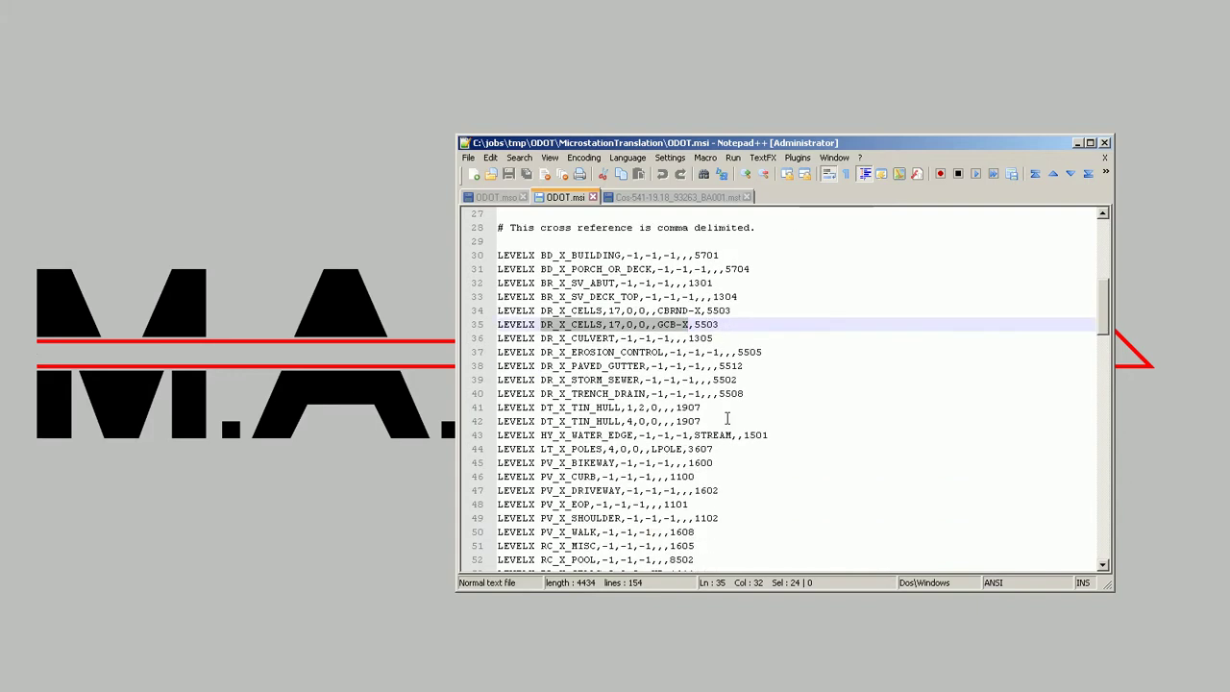
{"action": "scroll", "coordinate": [727, 418], "scroll_direction": "down", "scroll_amount": 6}
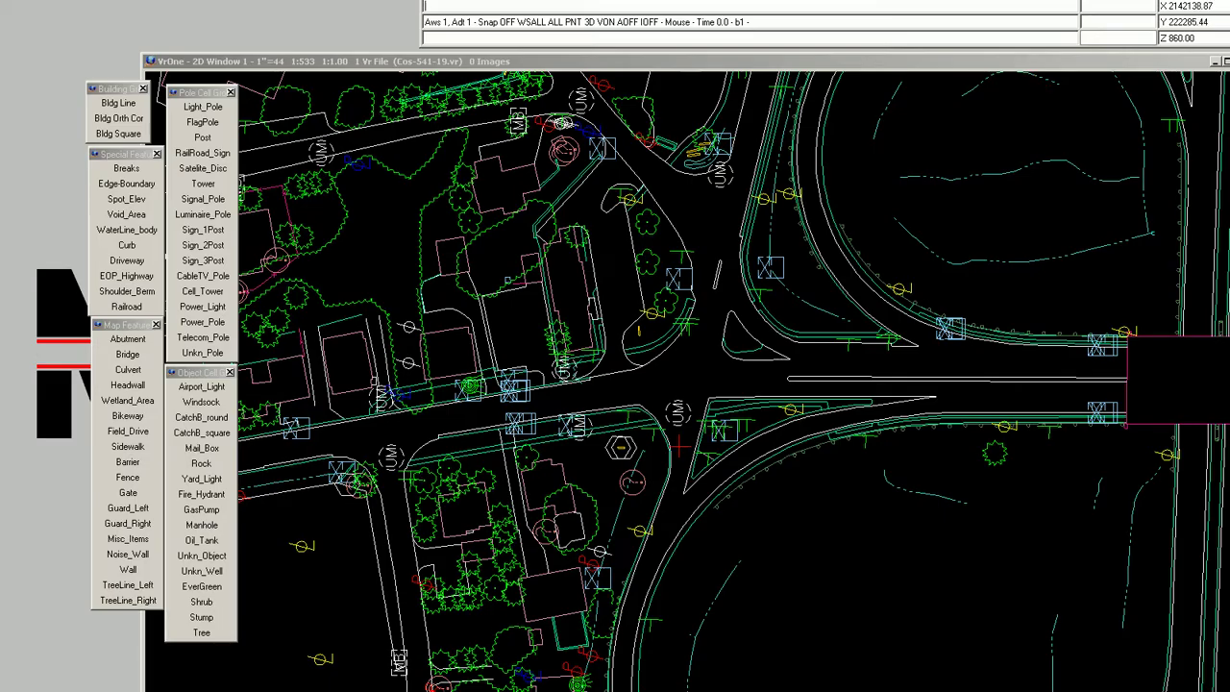
- Close every open Vr file with the FilCloAll command
{"action": "type", "text": "FilCloAll"}
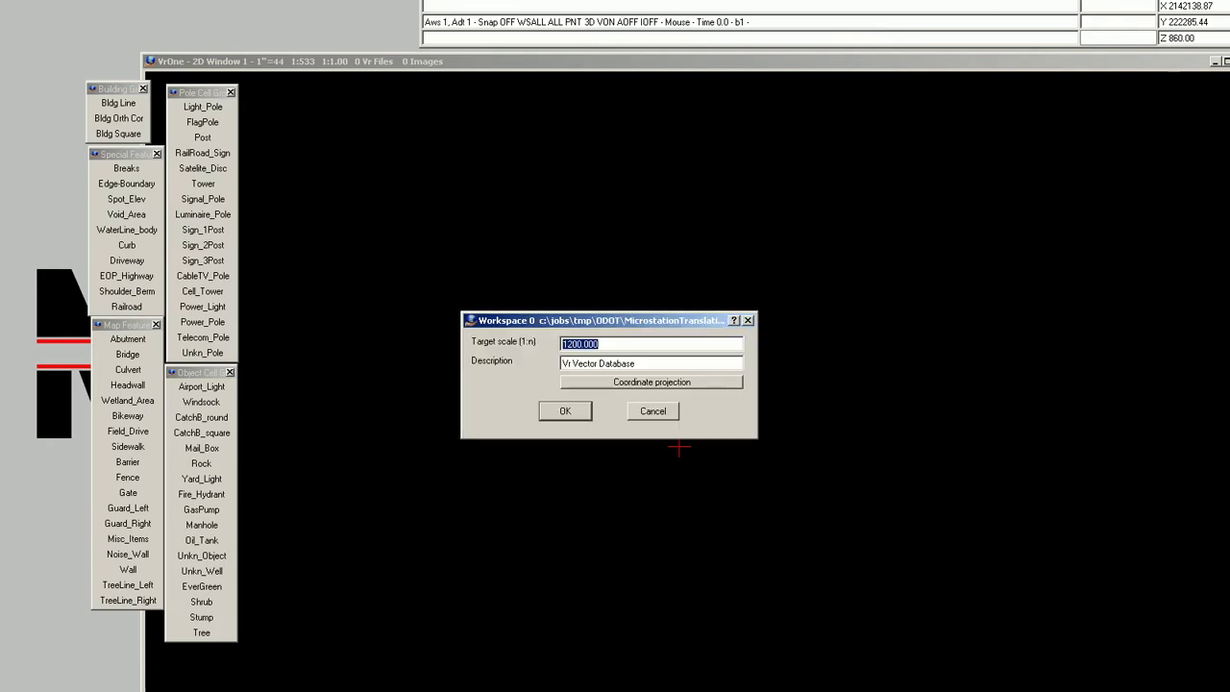
- Replace the Workspace 0 target scale of 1200.000 with 600
{"action": "type", "text": "600"}
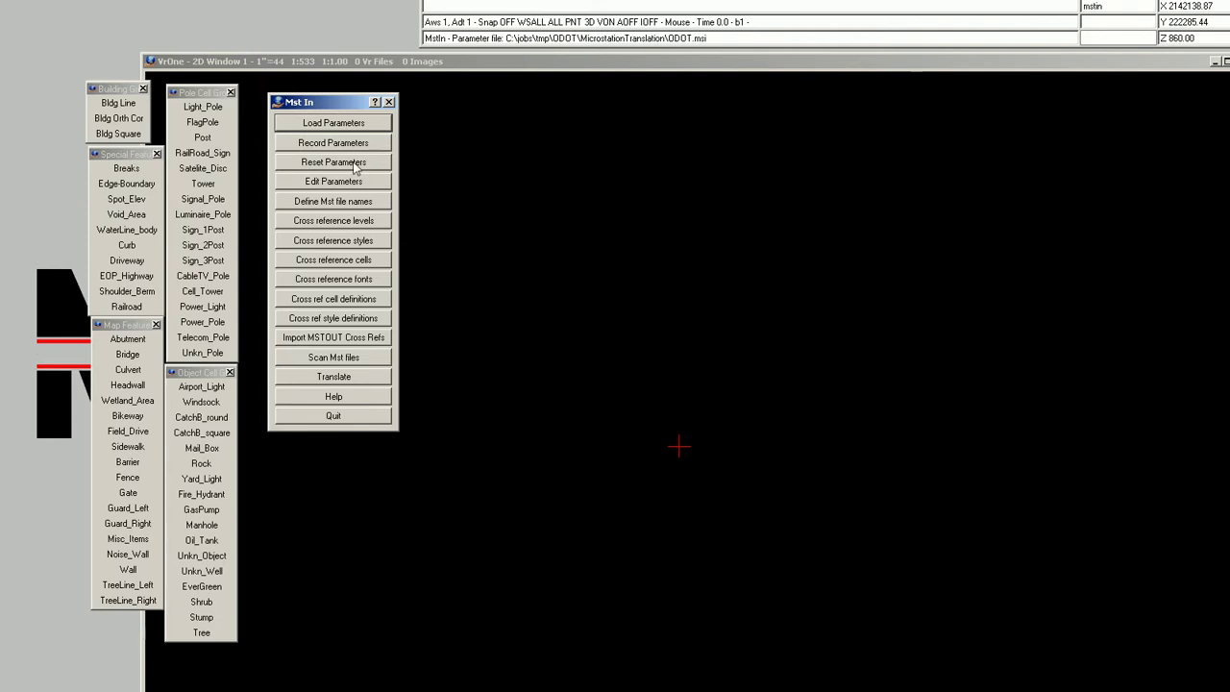
- Clear the Mstin Files list and add Cos-541-19.18_93263_BA001.mst as the sole input file
{"action": "left_click", "coordinate": [351, 202]}
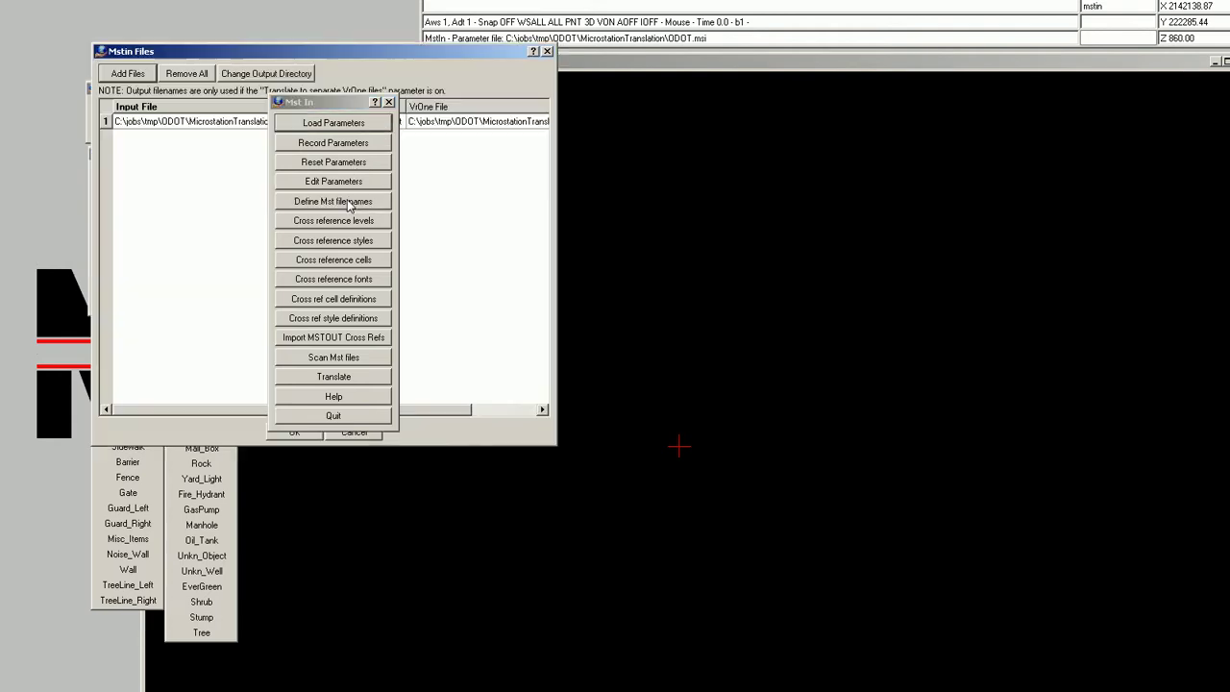
{"action": "left_click", "coordinate": [243, 125]}
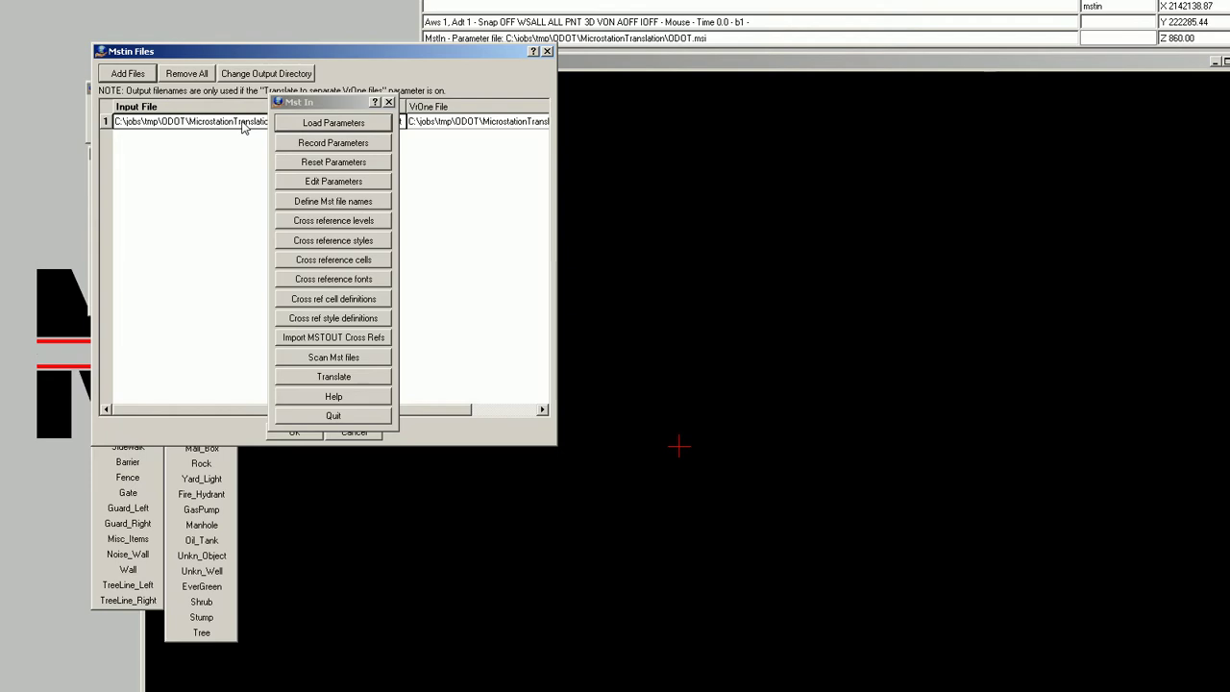
{"action": "left_click_drag", "start_coordinate": [373, 54], "coordinate": [688, 129]}
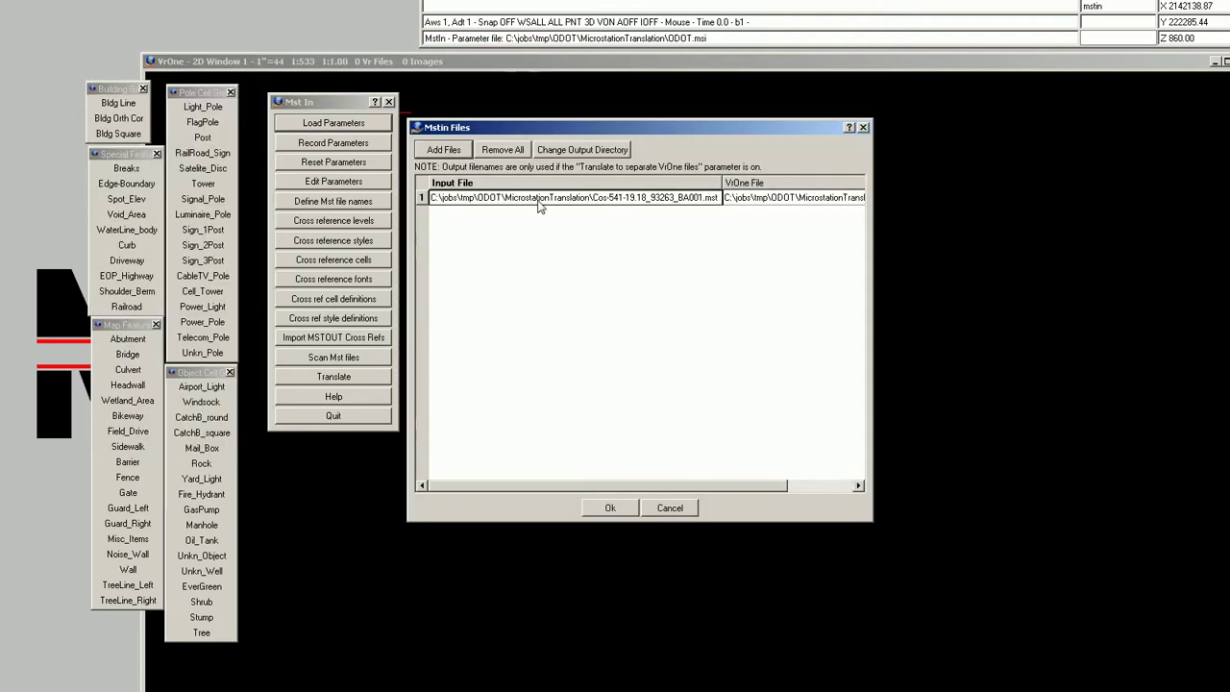
{"action": "left_click", "coordinate": [512, 152]}
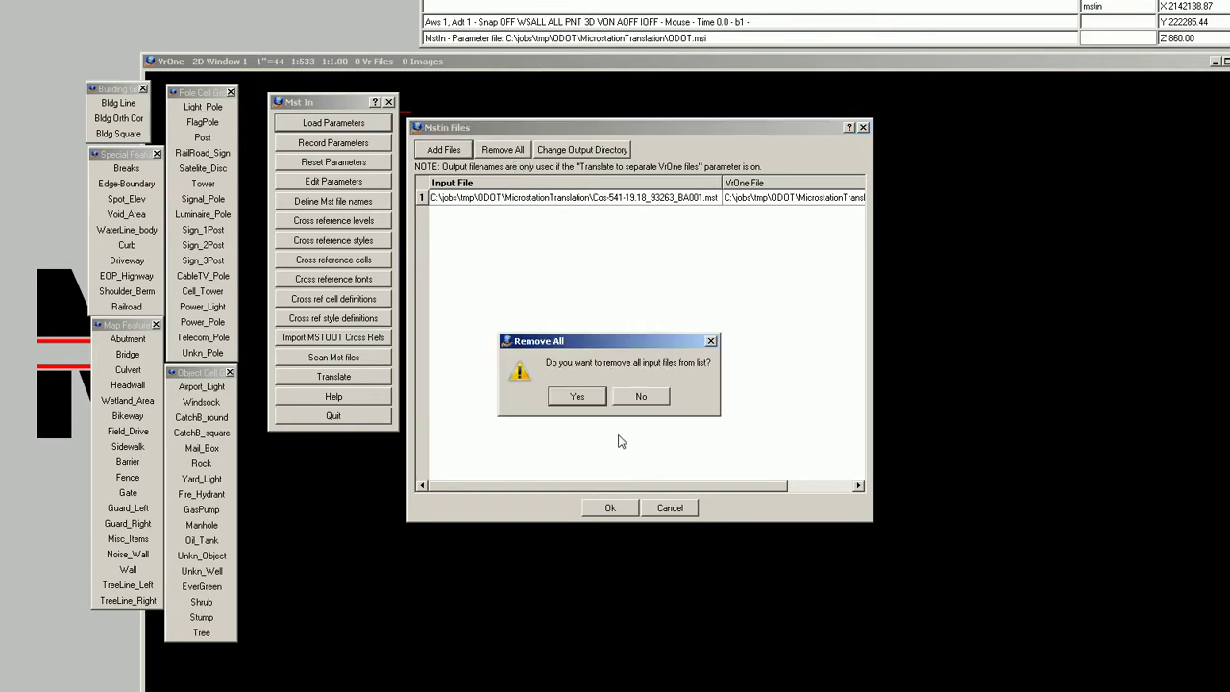
{"action": "left_click", "coordinate": [589, 398]}
{"action": "left_click", "coordinate": [446, 151]}
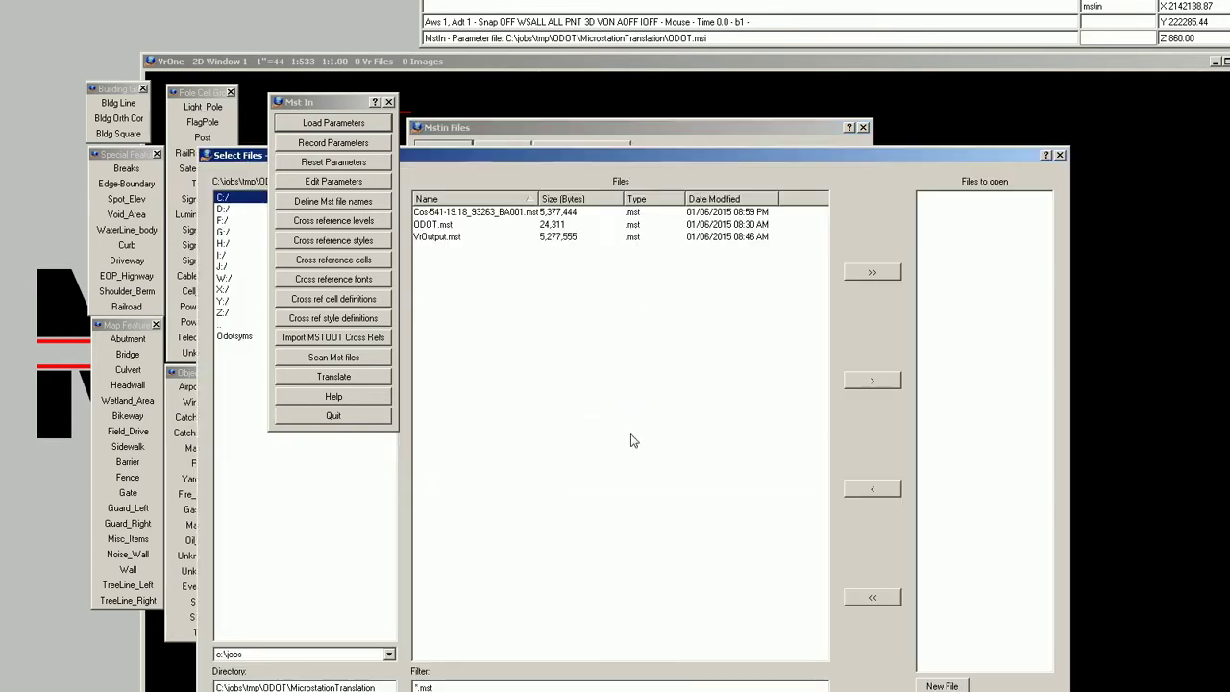
{"action": "left_click_drag", "start_coordinate": [620, 159], "coordinate": [679, 160]}
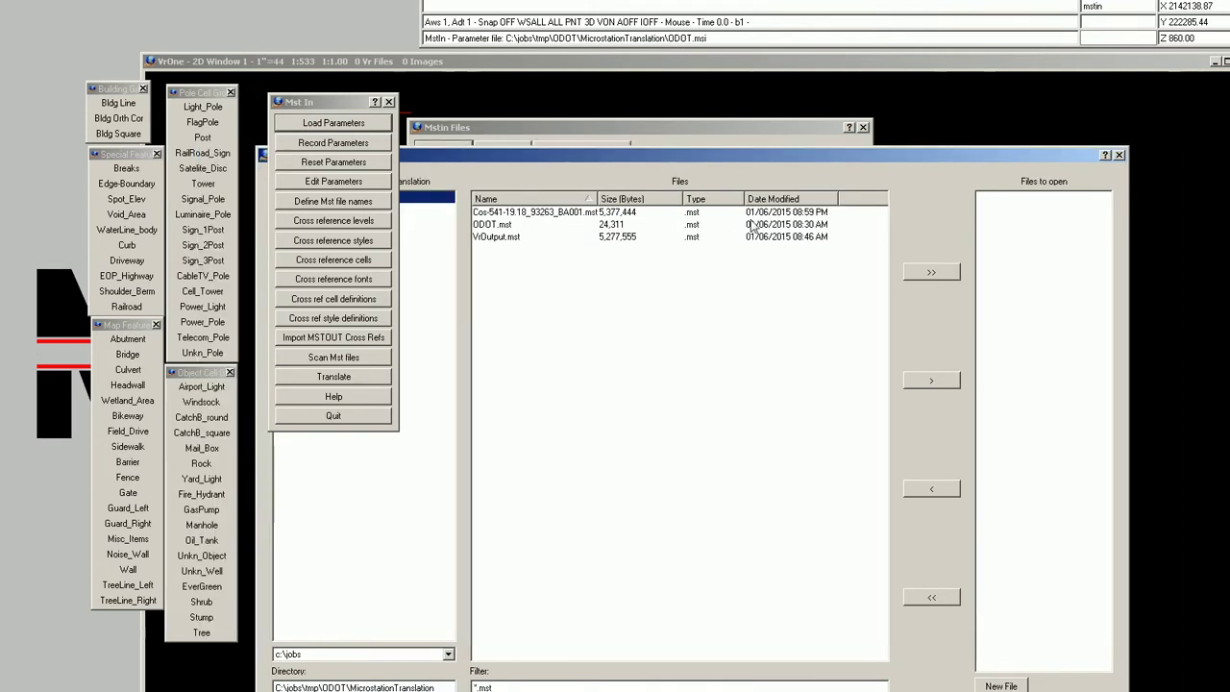
{"action": "left_click", "coordinate": [550, 214]}
{"action": "left_click", "coordinate": [620, 690]}
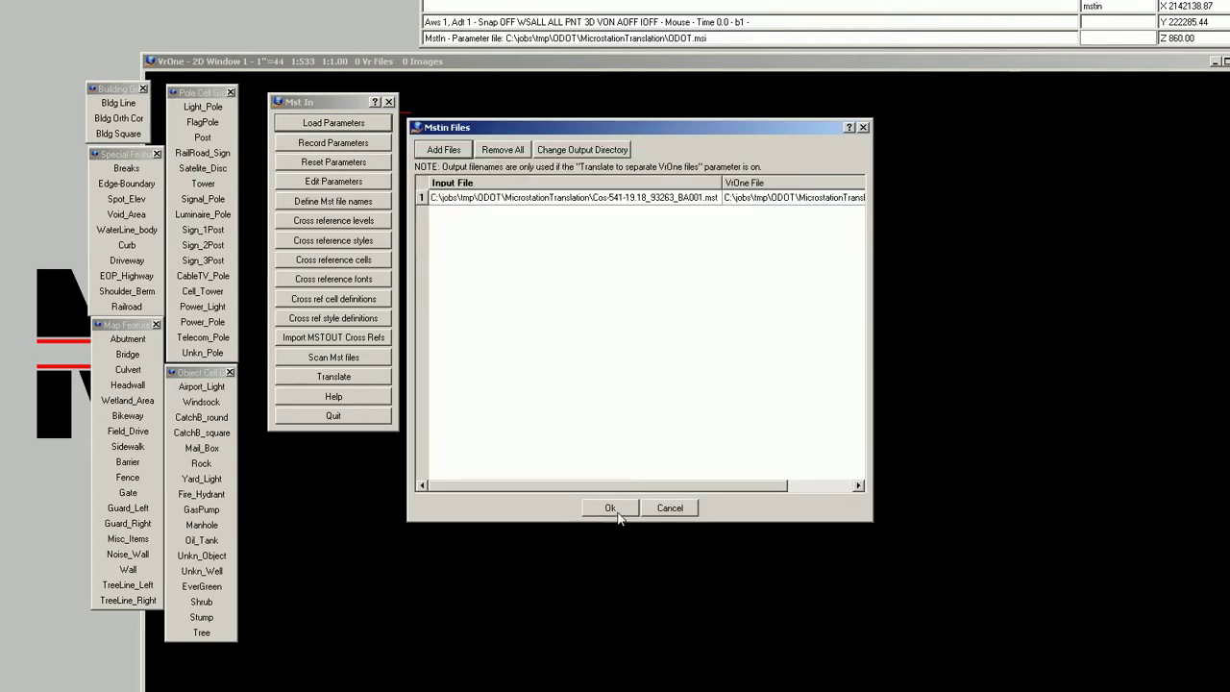
{"action": "left_click", "coordinate": [613, 509]}
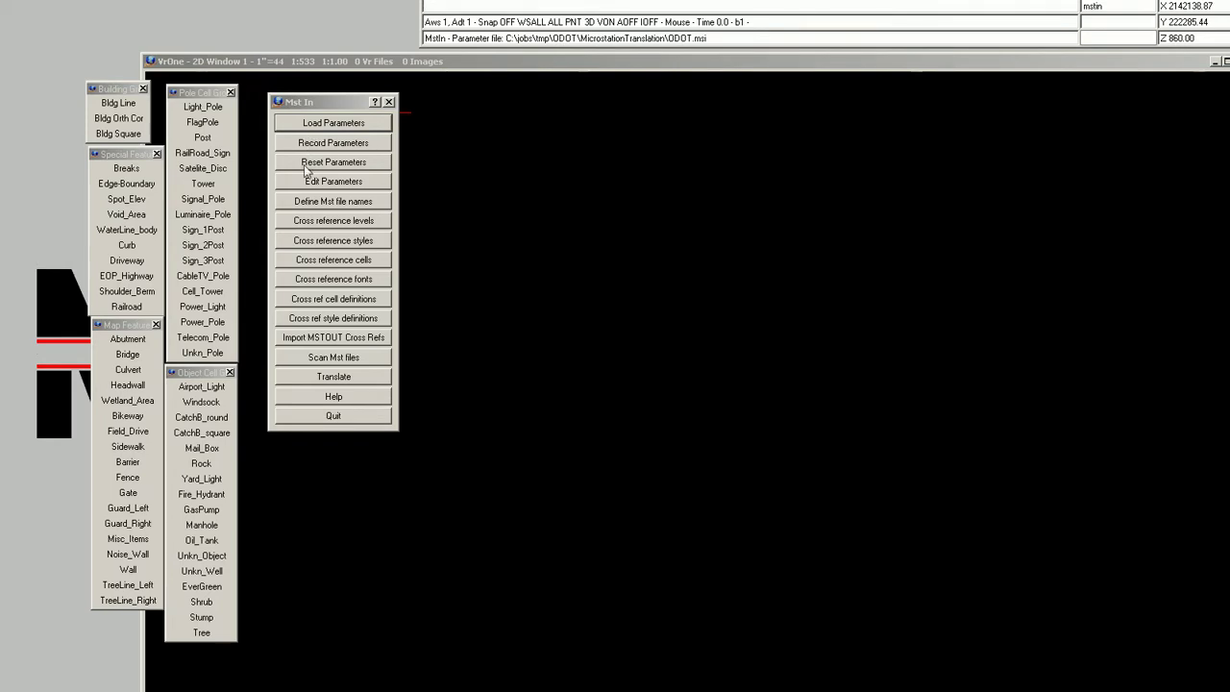
- Translate the MST to Cos-541-19.vr (5612 lines, 3007 symbols, 24 texts) and quit Mst In
{"action": "left_click", "coordinate": [314, 378]}
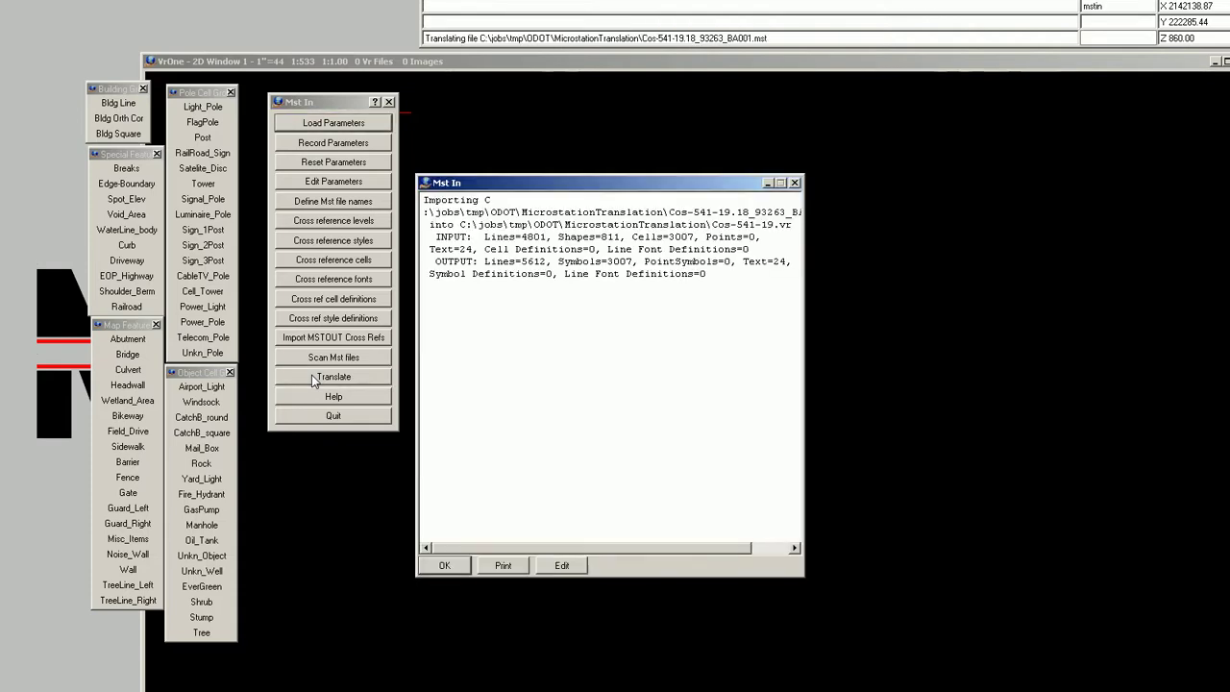
{"action": "left_click", "coordinate": [453, 566]}
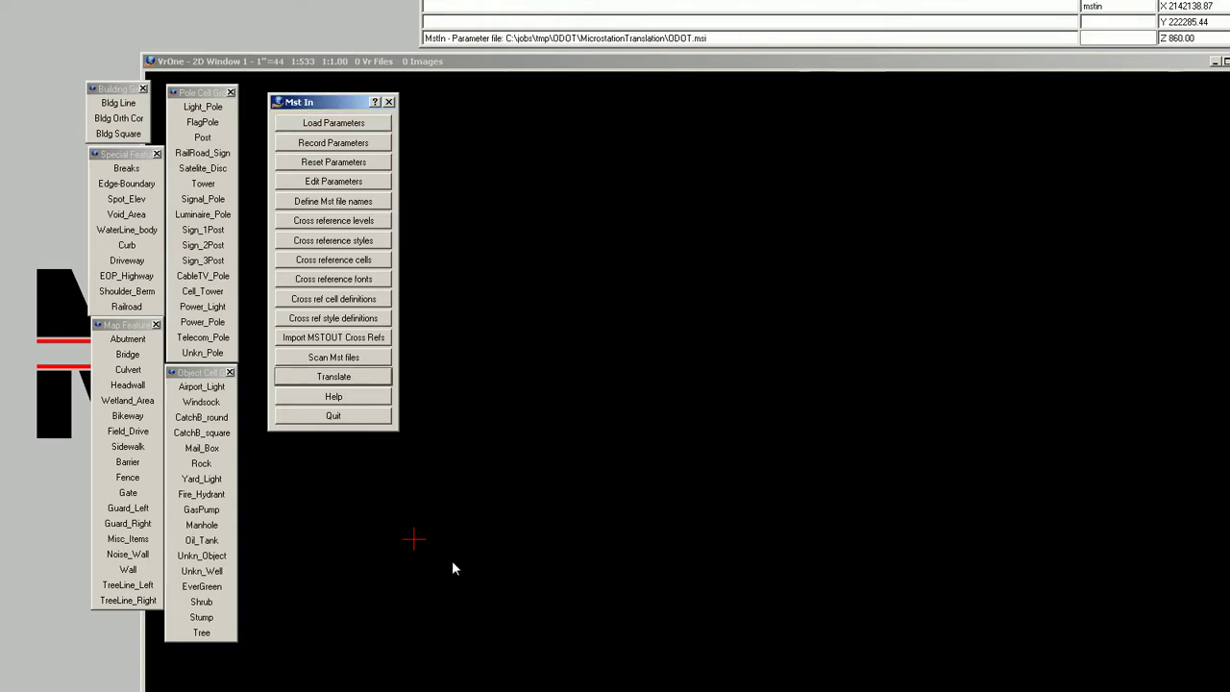
{"action": "left_click", "coordinate": [355, 420]}
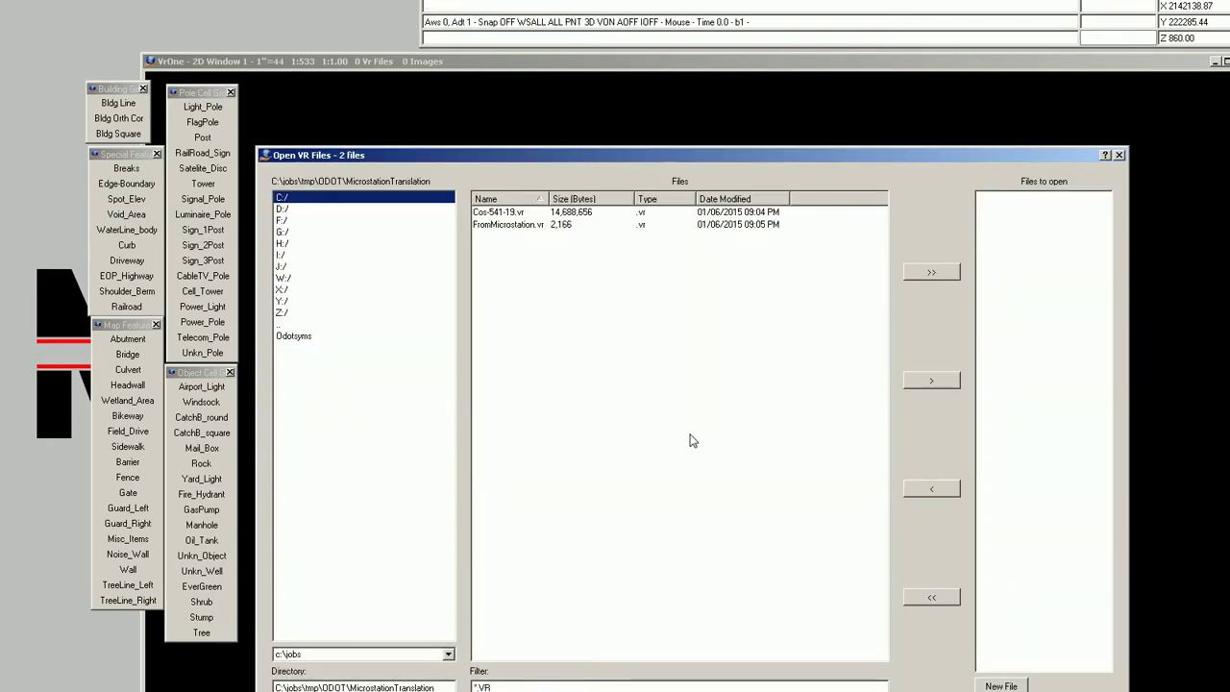
- Queue Cos-541-19.vr under Files to open and open it
{"action": "double_click", "coordinate": [498, 215]}
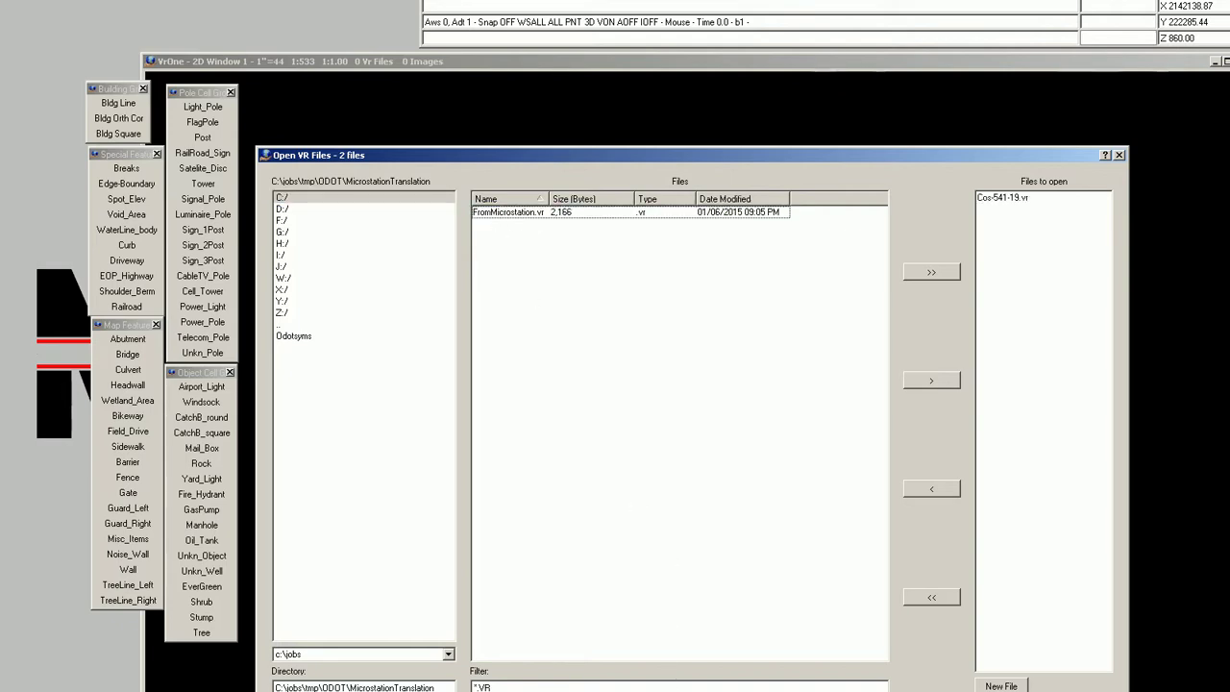
{"action": "key", "text": "Return"}
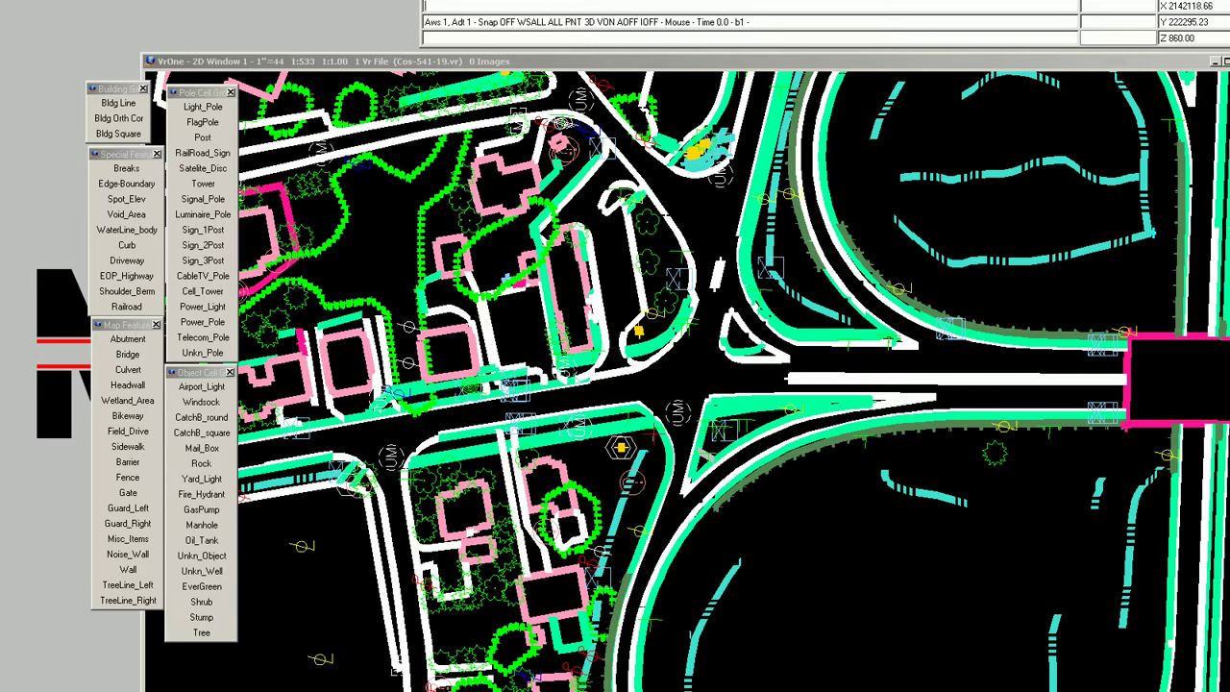
- Run a glob global change setting every line's width to 0
{"action": "type", "text": "glob"}
{"action": "key", "text": "Return"}
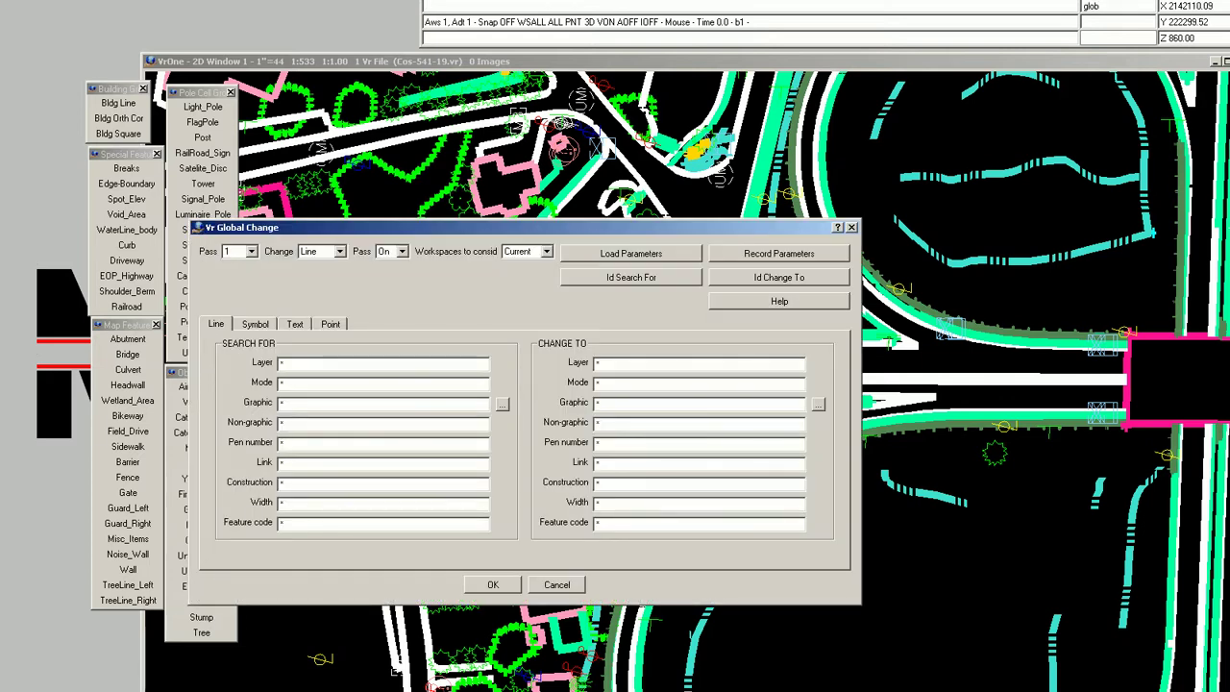
{"action": "left_click", "coordinate": [616, 501]}
{"action": "type", "text": "0"}
{"action": "left_click", "coordinate": [495, 585]}
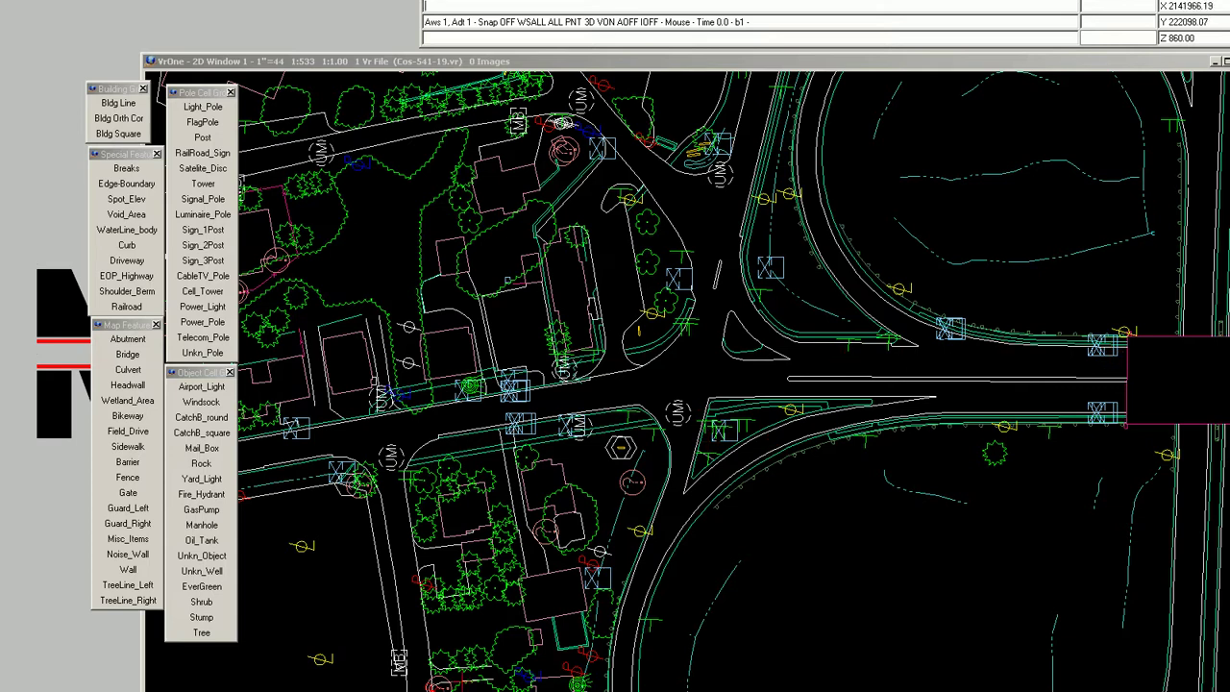
{"action": "key", "text": "alt+Tab"}
{"action": "middle_click_drag", "start_coordinate": [553, 342], "coordinate": [714, 360]}
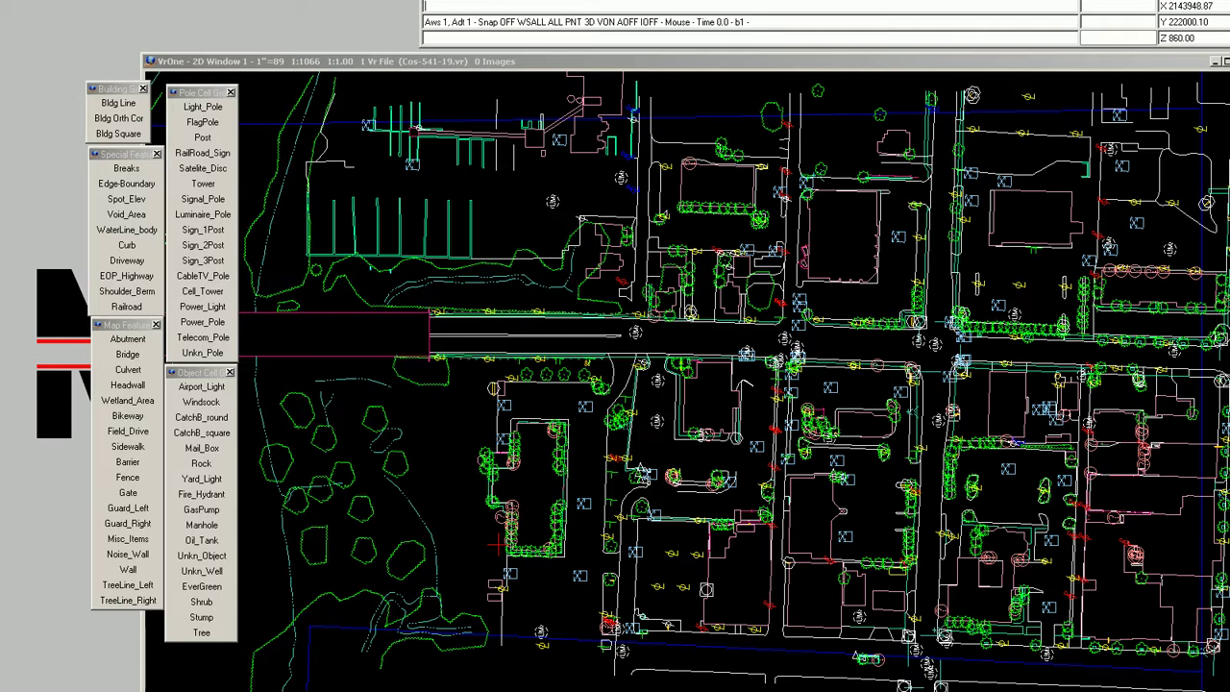
- Choose Export > MicroStation (MstOut) and run mstout to open Mst Out with ODOT.mso
{"action": "type", "text": "mstout"}
{"action": "right_click", "coordinate": [434, 7]}
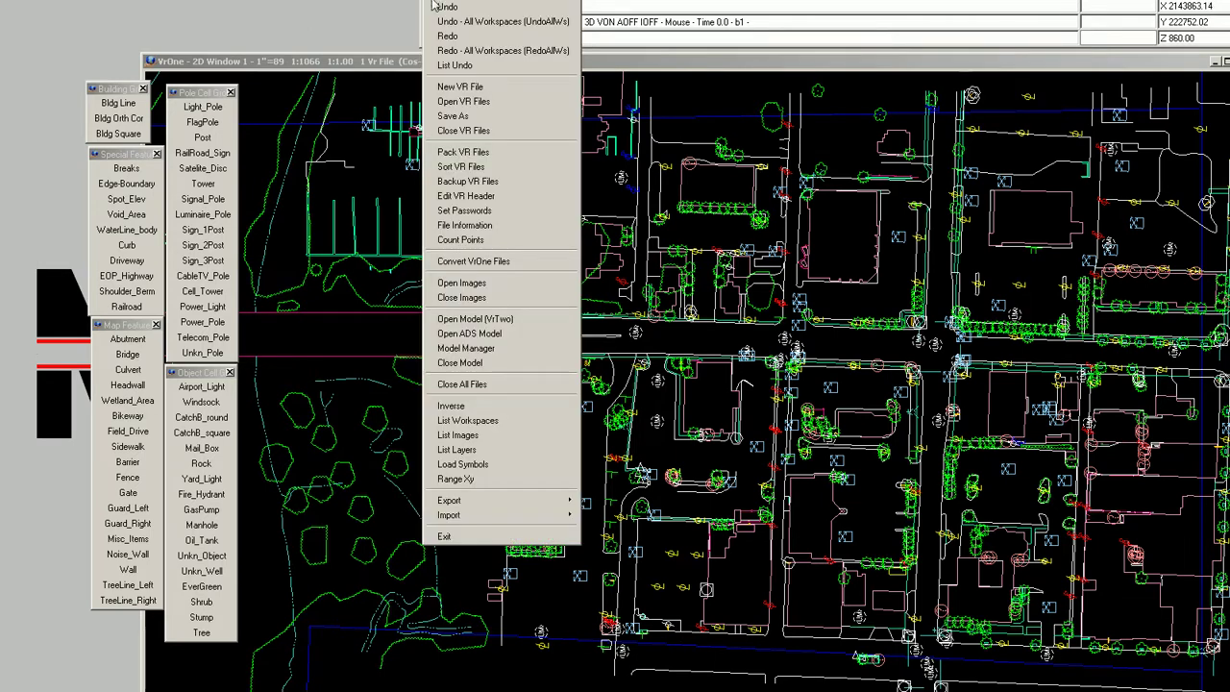
{"action": "mouse_move", "coordinate": [457, 507]}
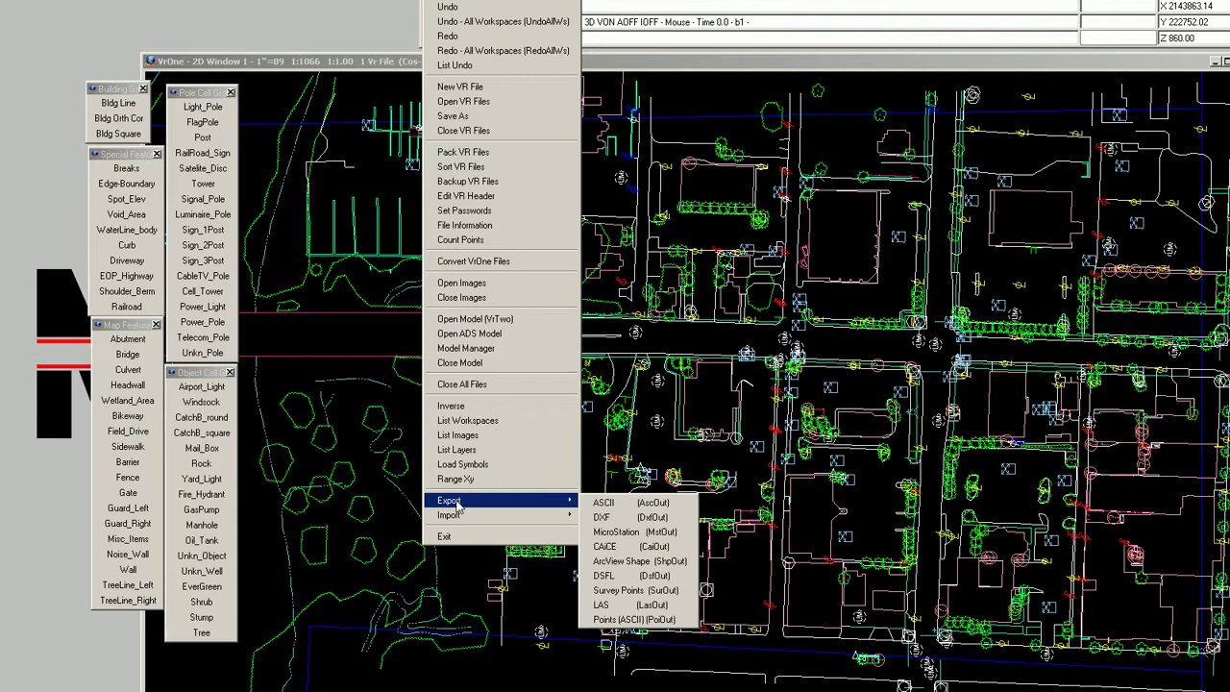
{"action": "left_click", "coordinate": [629, 535]}
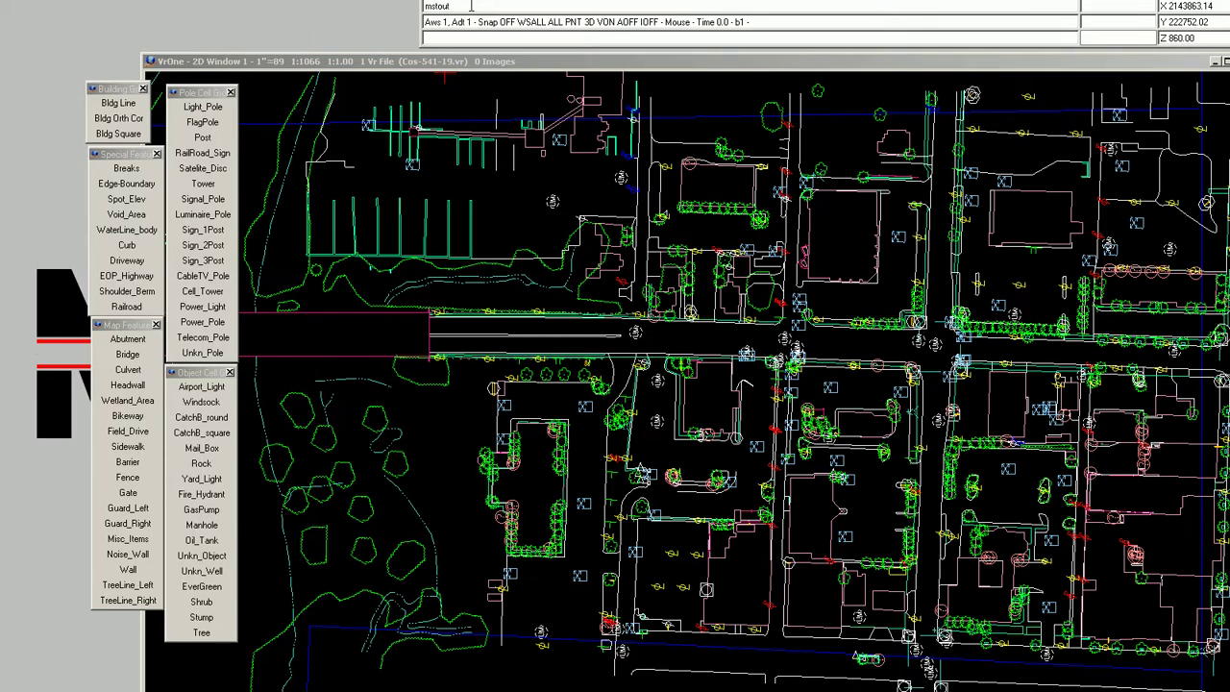
{"action": "key", "text": "Return"}
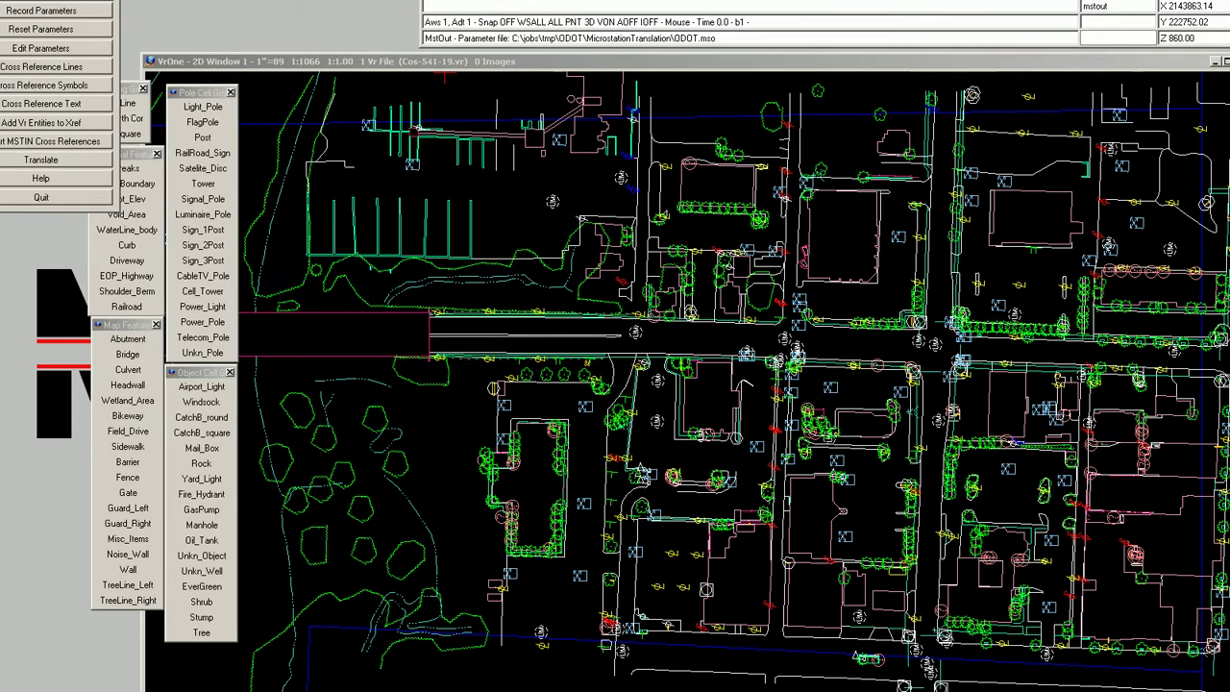
- Drag the MST Out export menu from the top-left edge fully into the drawing window
{"action": "left_click_drag", "start_coordinate": [39, 1], "coordinate": [325, 102]}
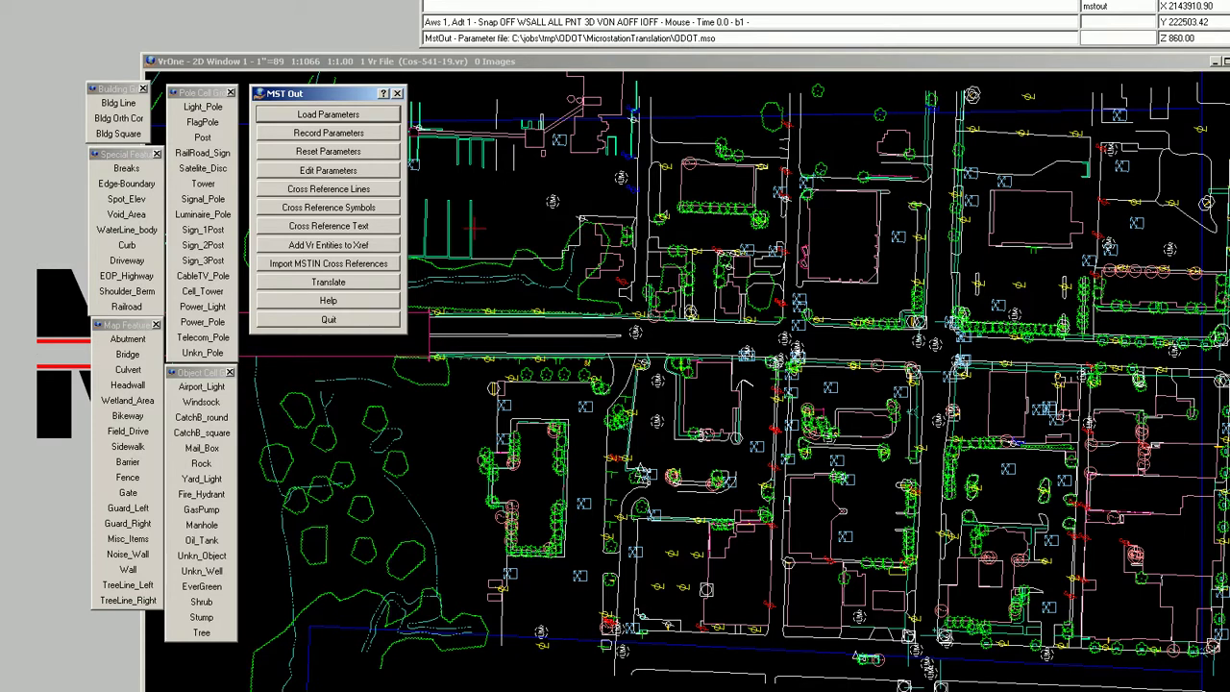
- Translate the Cos-541-19 map to VrOutput.mst, close the log, quit MST Out and answer the parameter prompt
{"action": "left_click", "coordinate": [341, 284]}
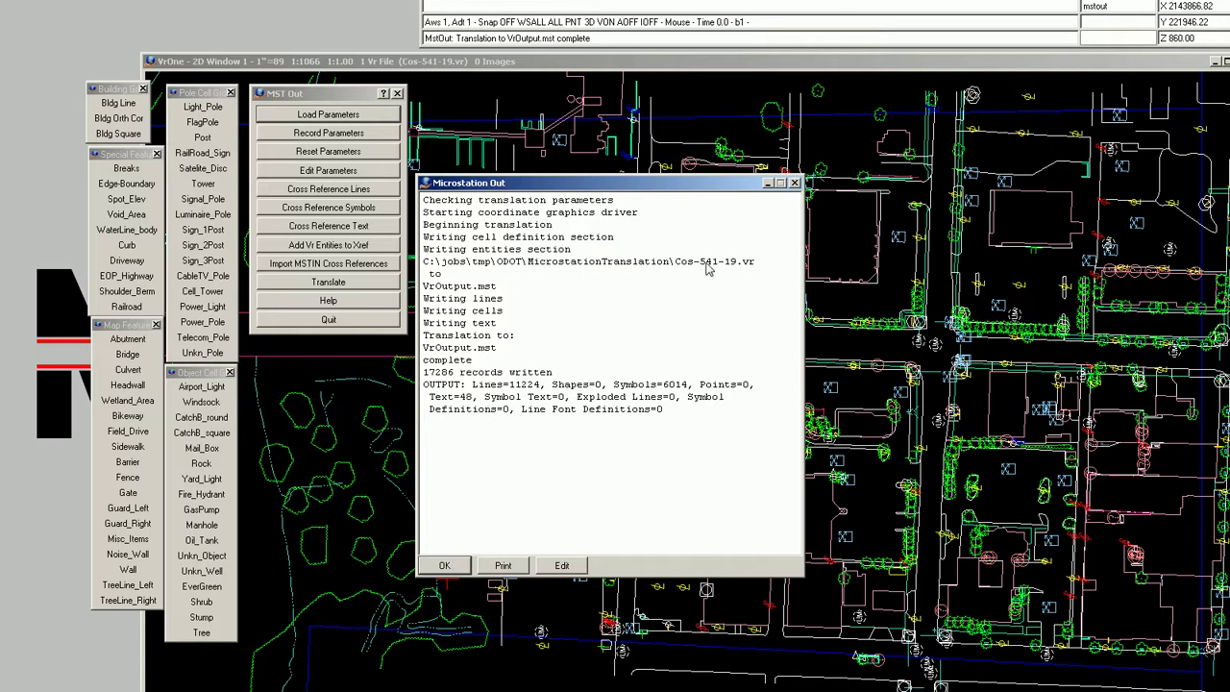
{"action": "left_click", "coordinate": [444, 567]}
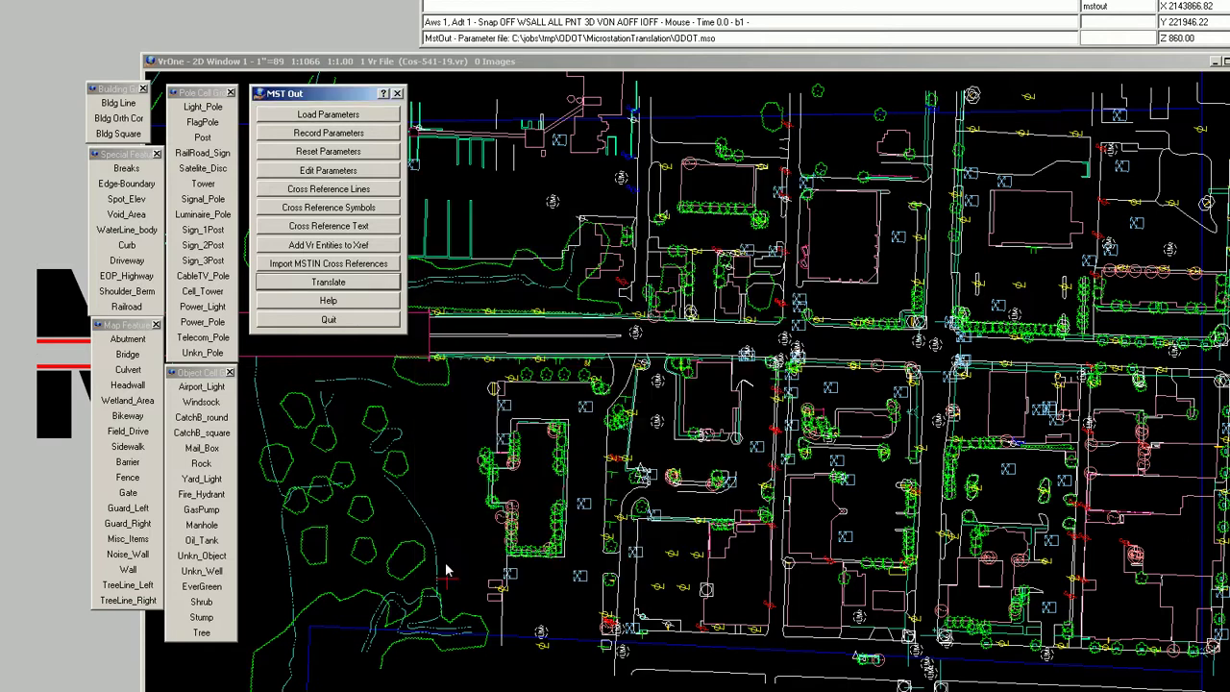
{"action": "left_click", "coordinate": [343, 321]}
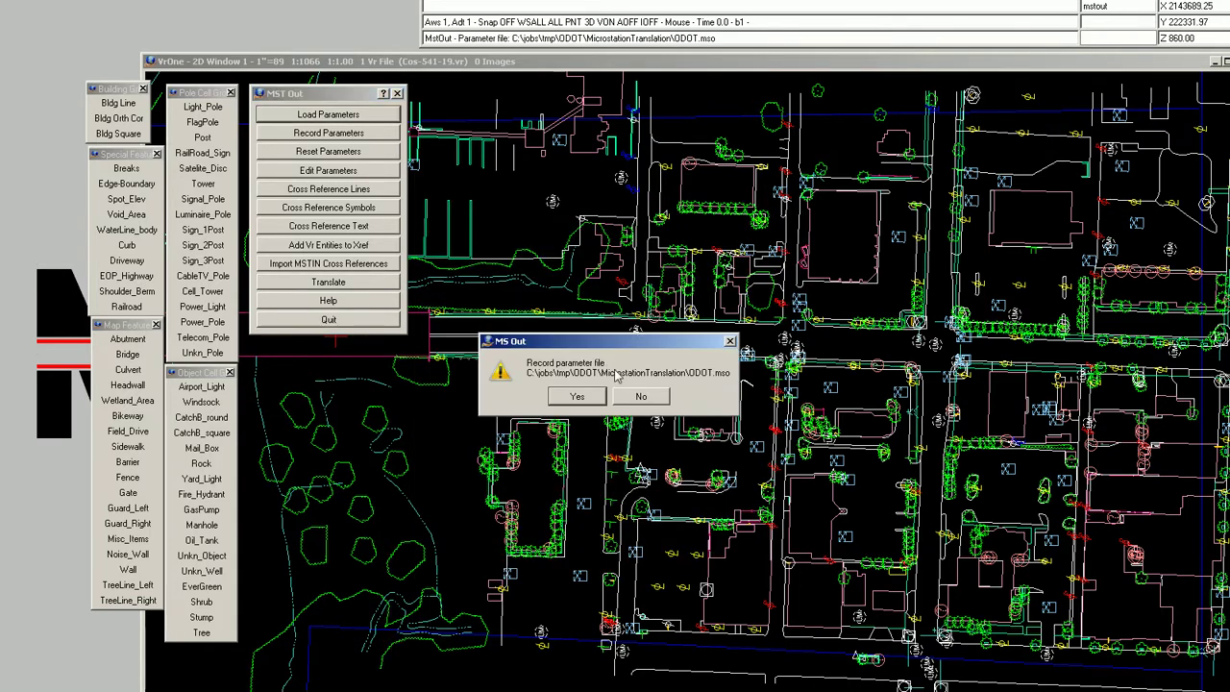
{"action": "left_click", "coordinate": [639, 397]}
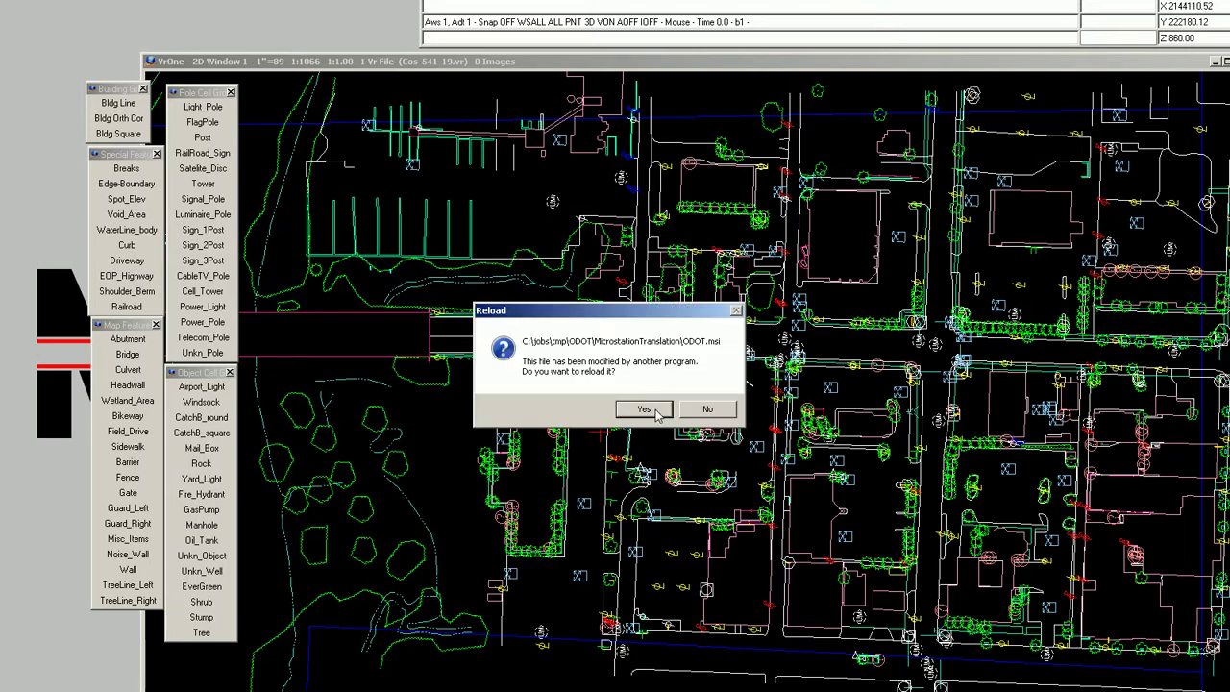
- Reload the changed ODOT.msi and open VrOutput.mst from the translation folder in a new tab
{"action": "left_click", "coordinate": [654, 413]}
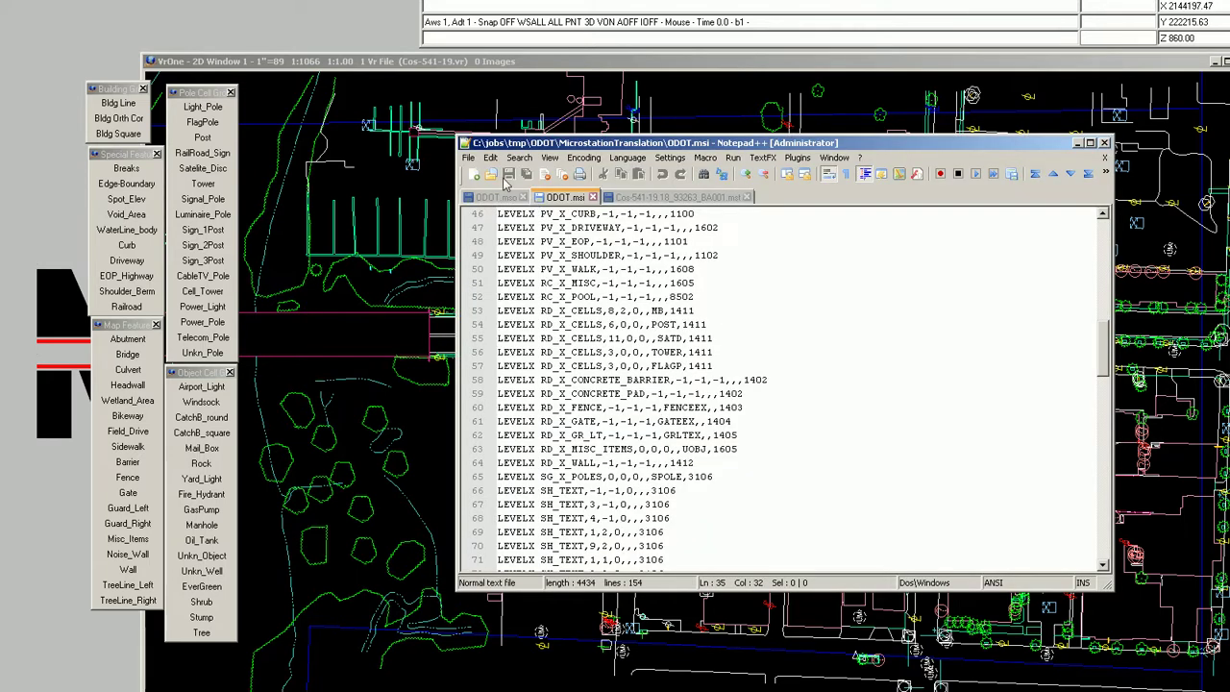
{"action": "left_click", "coordinate": [469, 159]}
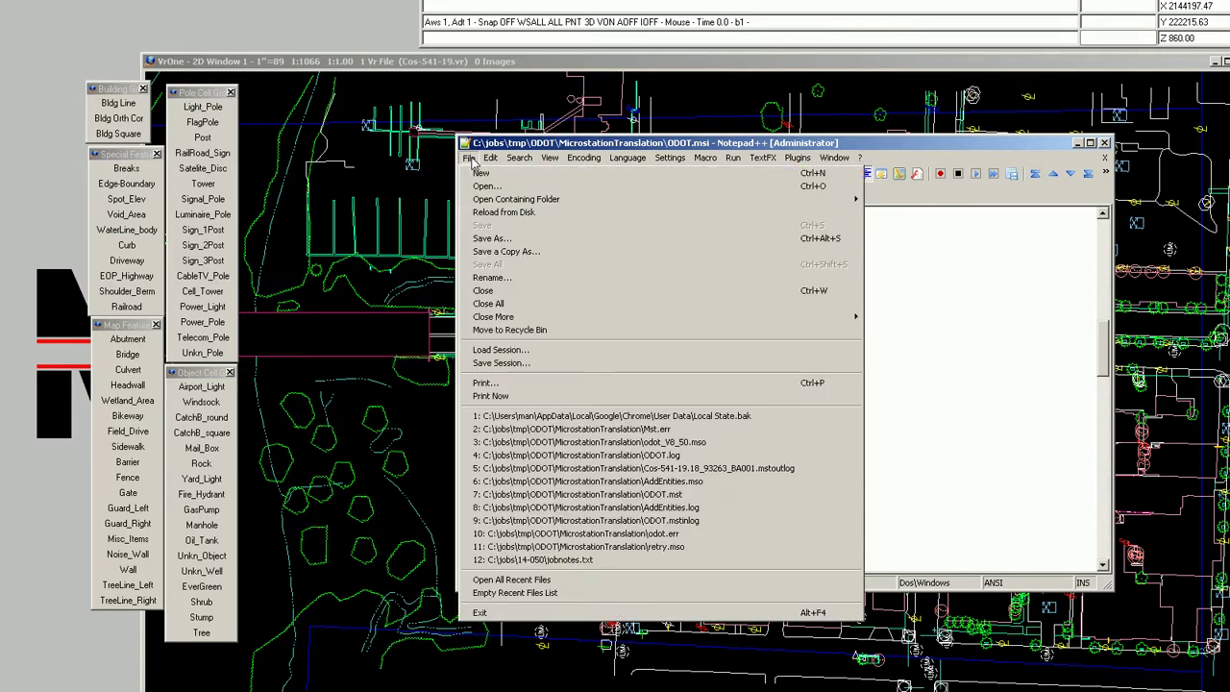
{"action": "left_click", "coordinate": [476, 187]}
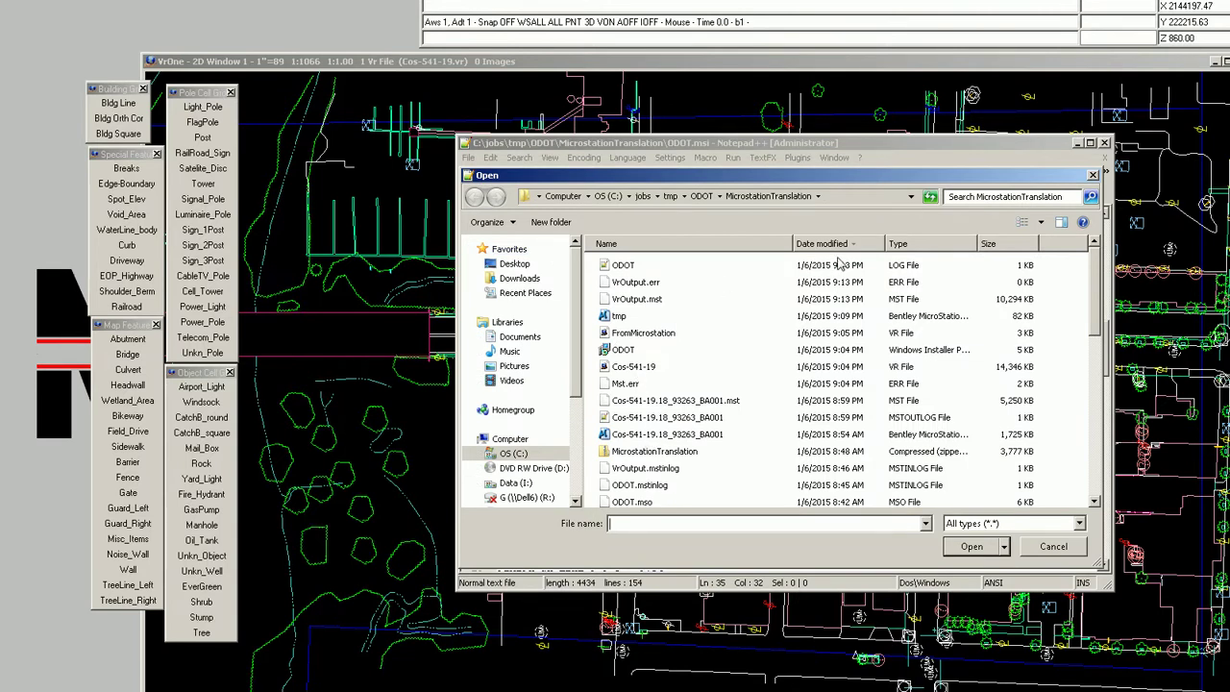
{"action": "double_click", "coordinate": [622, 300]}
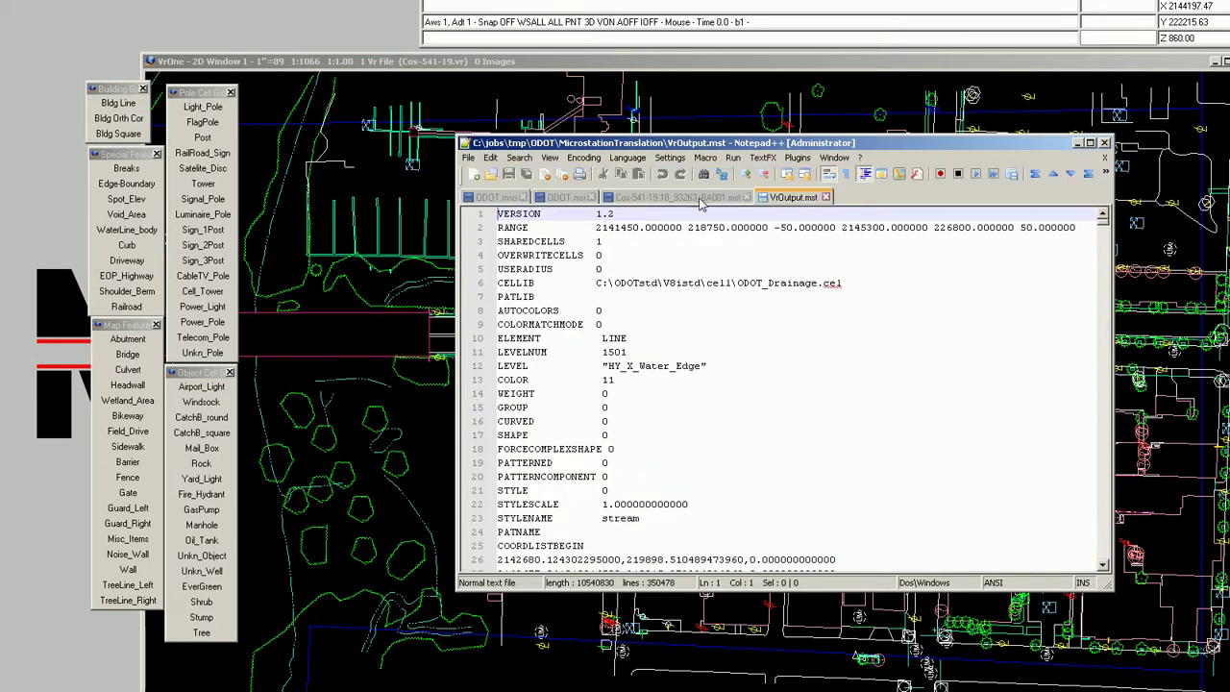
- Review VrOutput.mst's header and first LINE element on level HY_X_Water_Edge, then minimize Notepad++
{"action": "left_click", "coordinate": [703, 198]}
{"action": "left_click", "coordinate": [794, 199]}
{"action": "scroll", "coordinate": [561, 240], "scroll_direction": "down", "scroll_amount": 2}
{"action": "scroll", "coordinate": [553, 257], "scroll_direction": "down", "scroll_amount": 2}
{"action": "scroll", "coordinate": [553, 258], "scroll_direction": "down", "scroll_amount": 2}
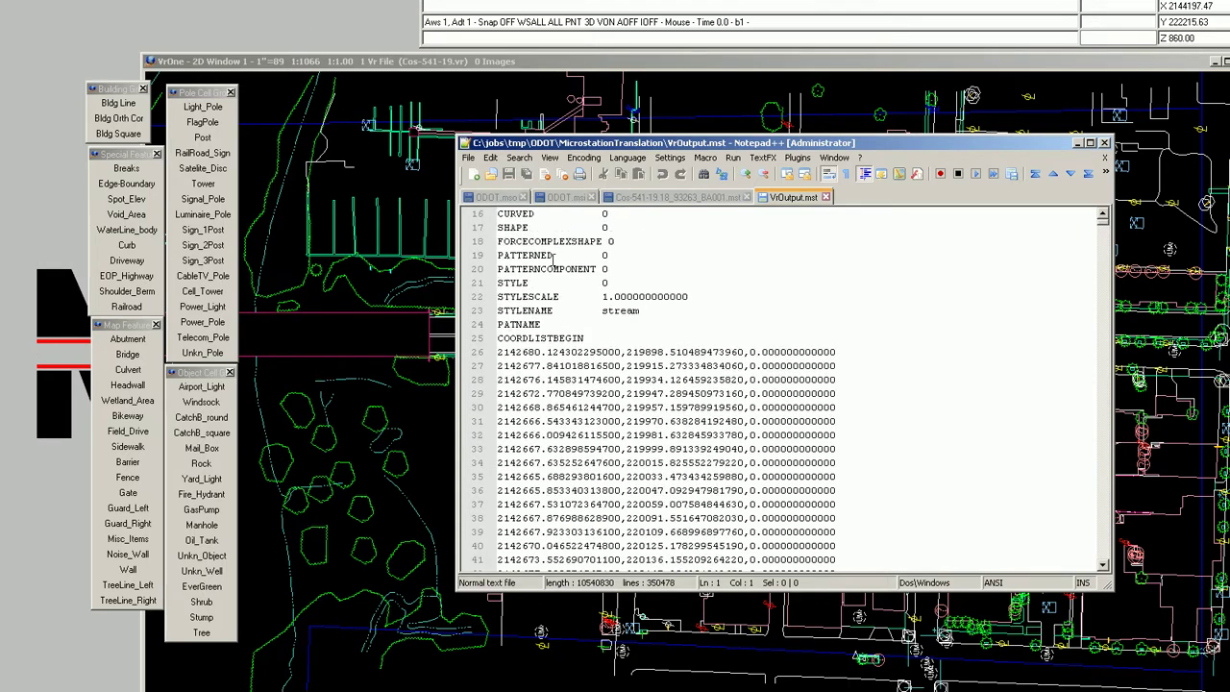
{"action": "scroll", "coordinate": [553, 258], "scroll_direction": "up", "scroll_amount": 4}
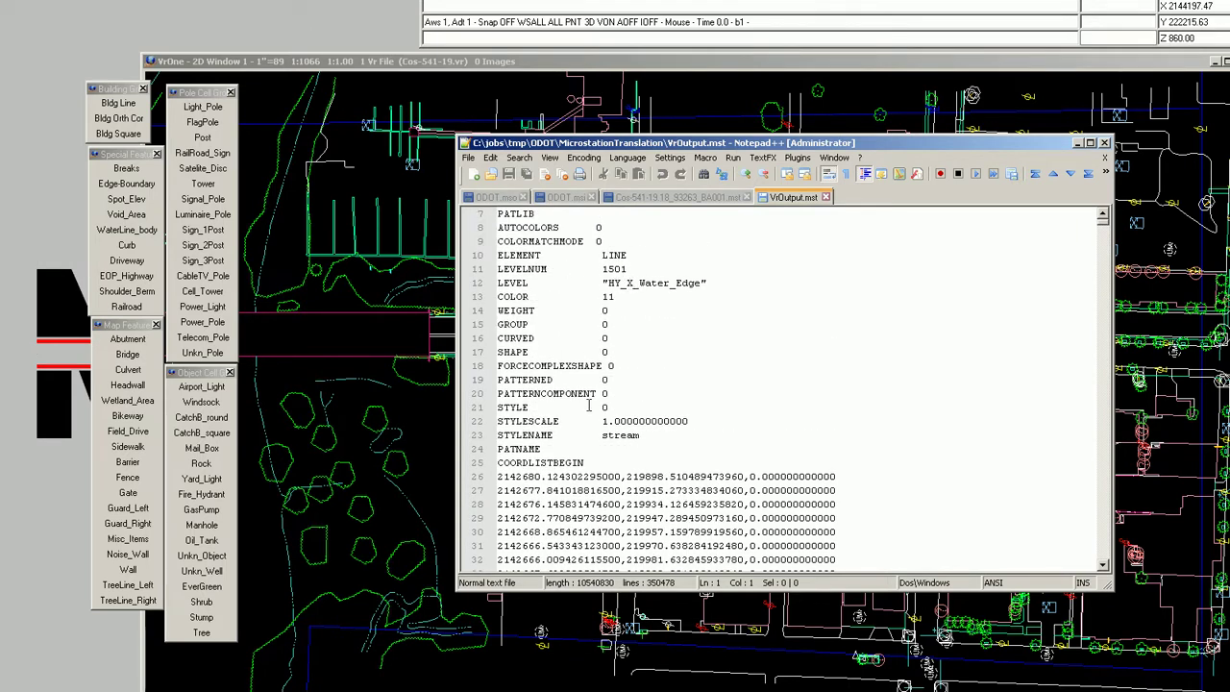
{"action": "scroll", "coordinate": [625, 451], "scroll_direction": "down", "scroll_amount": 3}
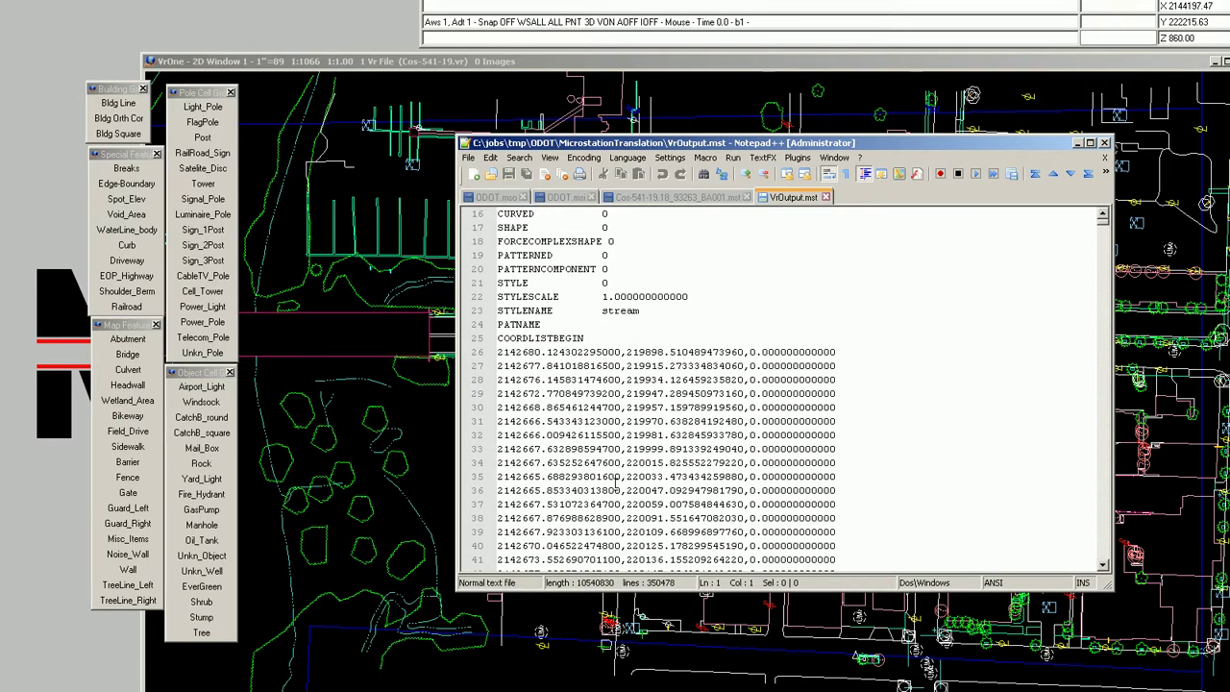
{"action": "left_click", "coordinate": [1077, 144]}
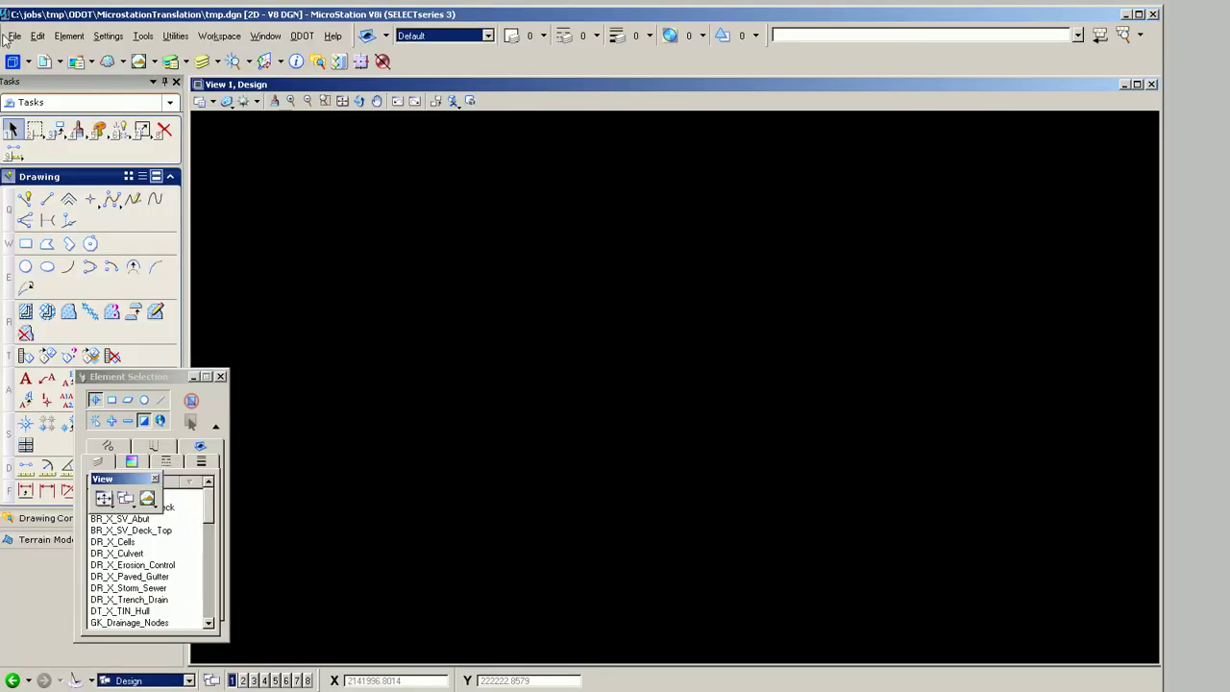
- Create a new MicroStation design file named FromVr.dgn
{"action": "left_click", "coordinate": [15, 36]}
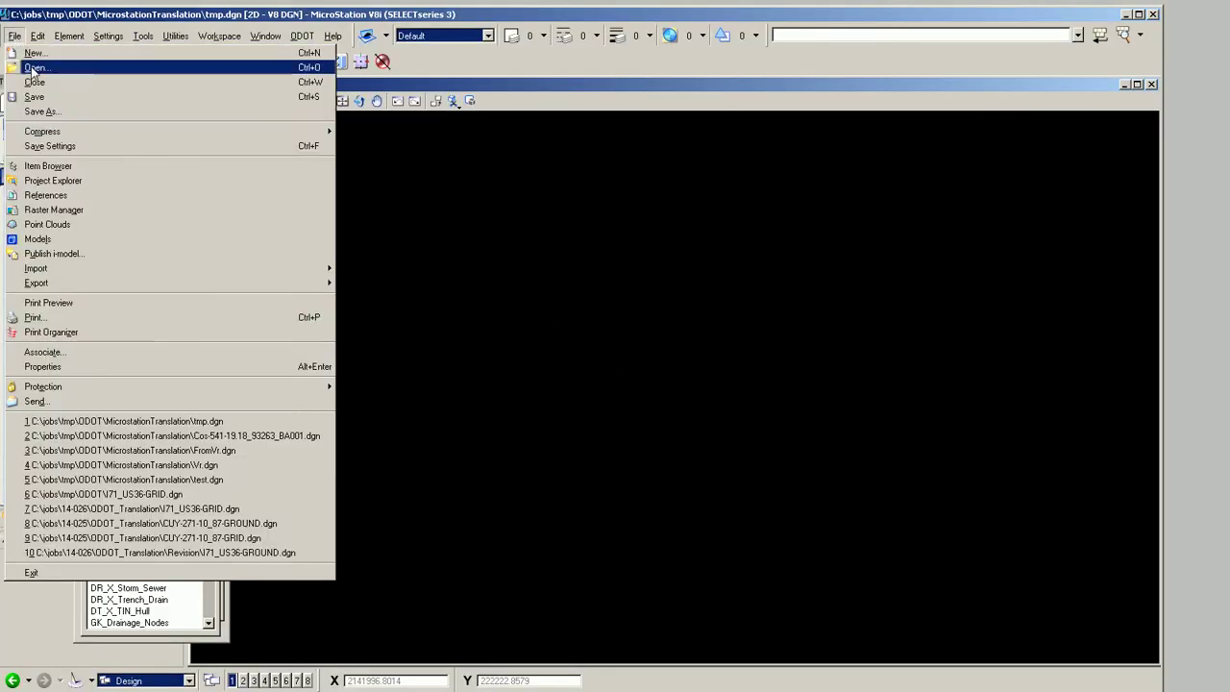
{"action": "left_click", "coordinate": [34, 53]}
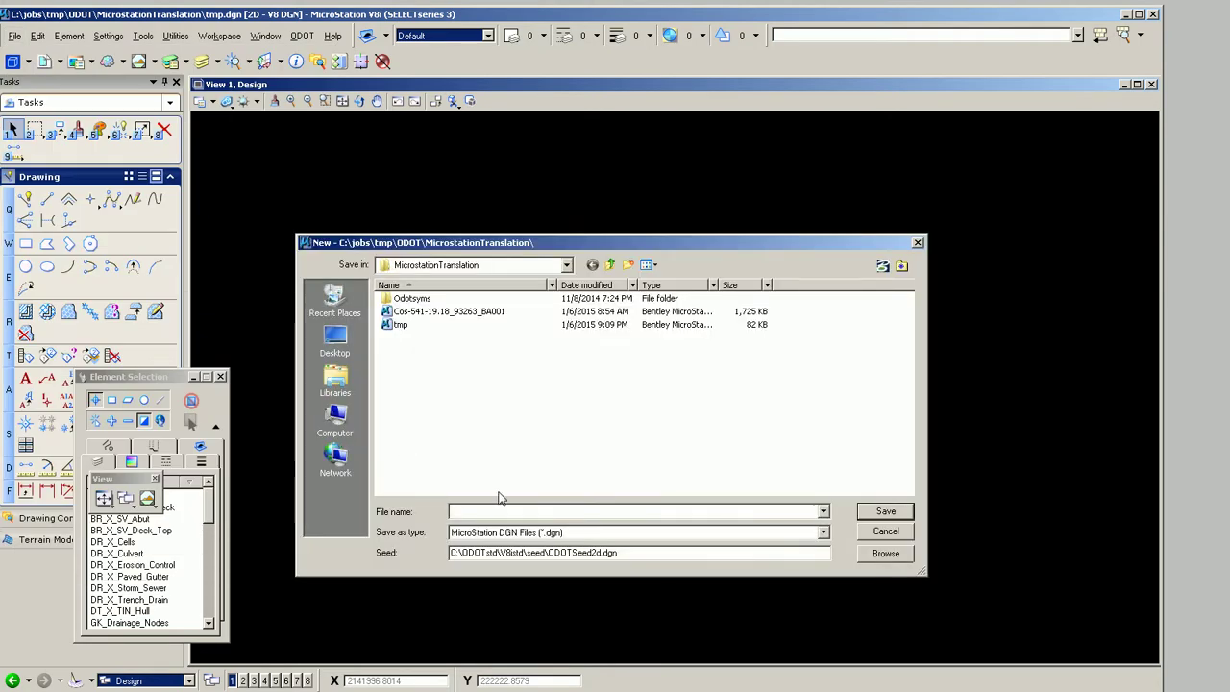
{"action": "type", "text": "From"}
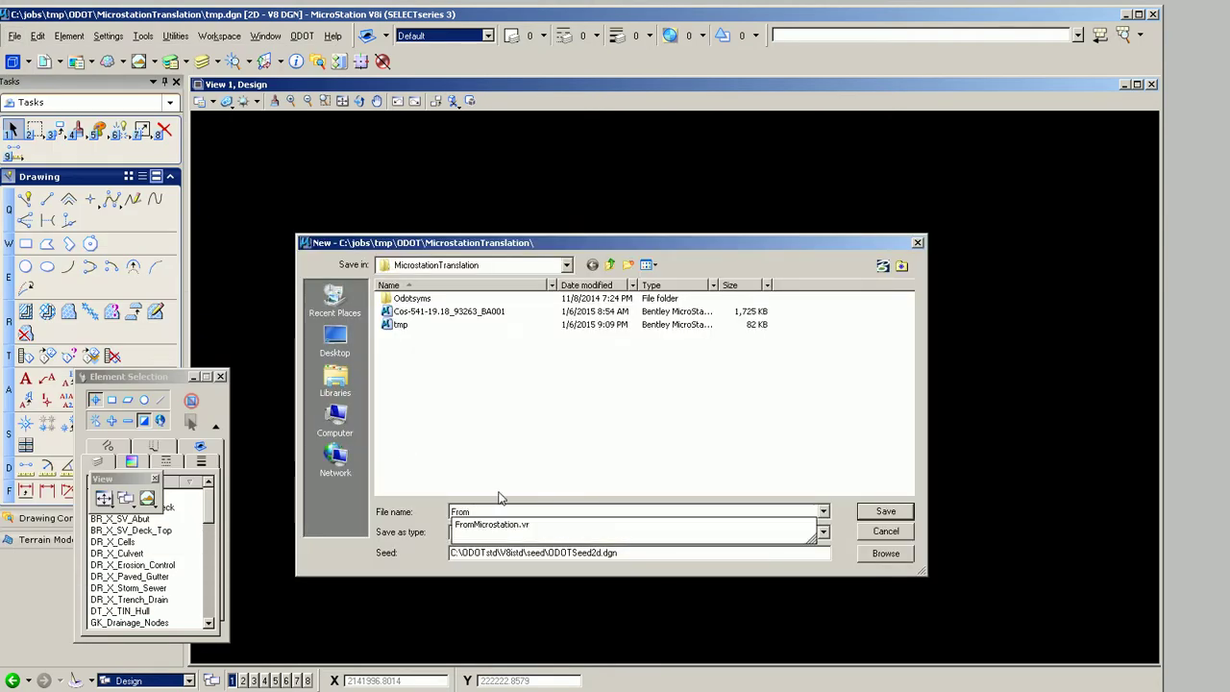
{"action": "type", "text": "Vr"}
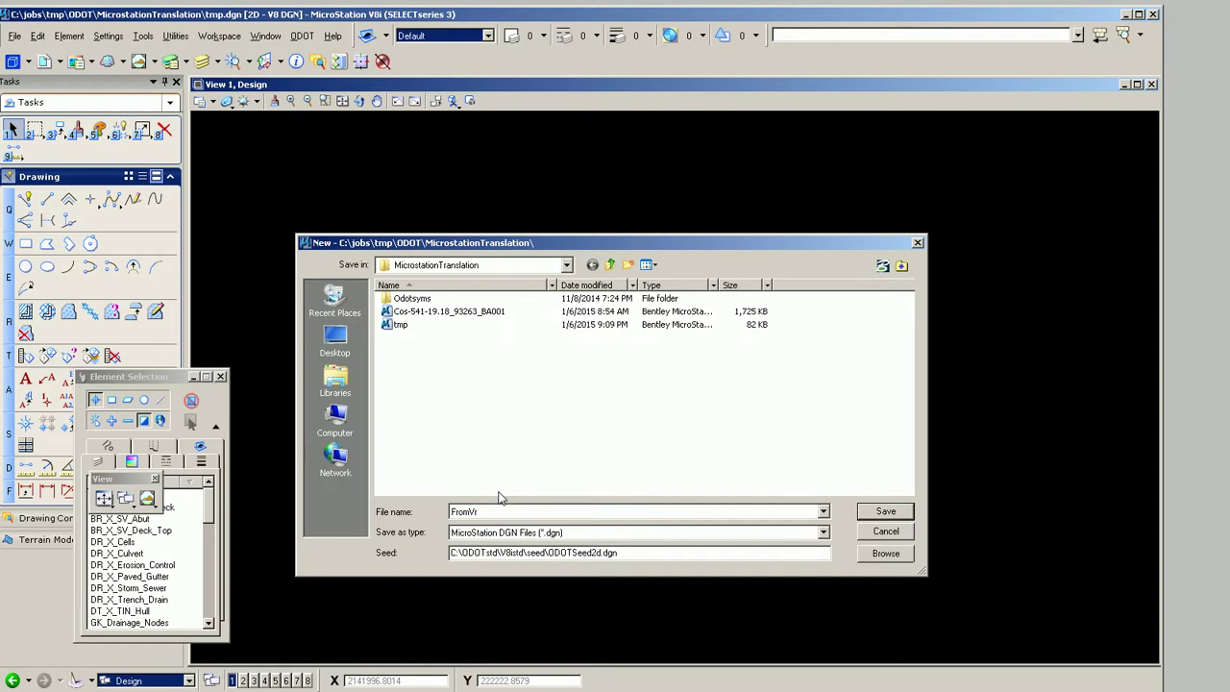
{"action": "key", "text": "Return"}
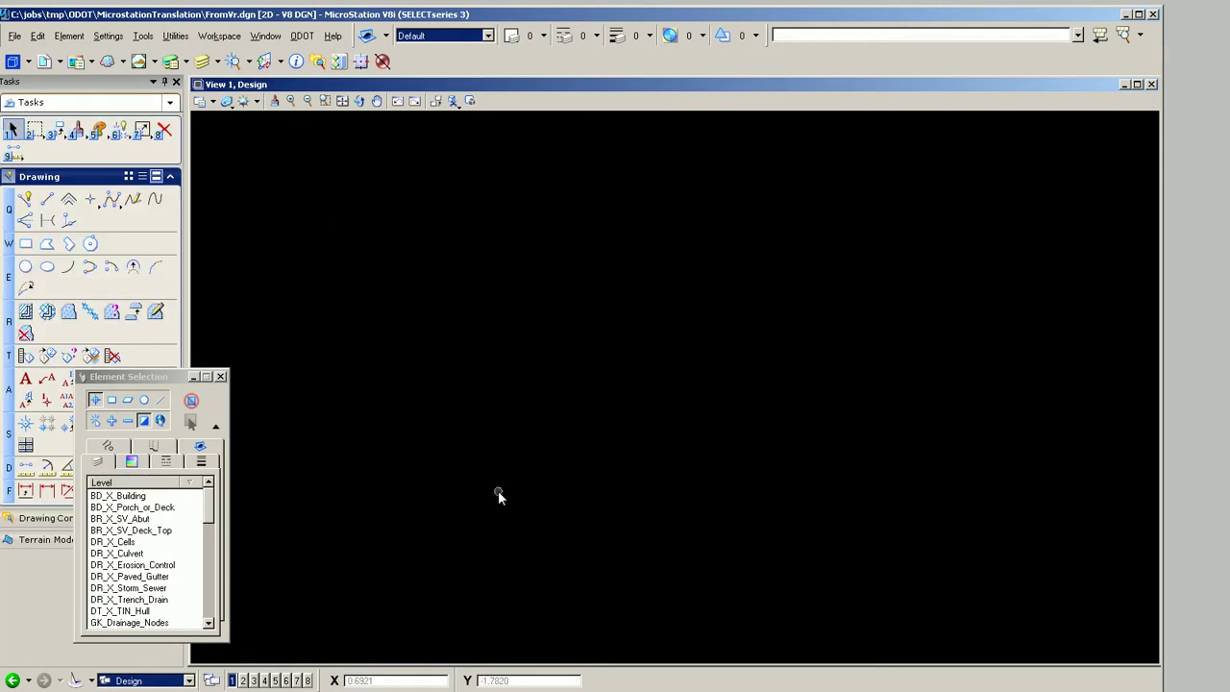
- Start keying in 'mdl load mstin8' to load the VrOne-MST importer
{"action": "left_click", "coordinate": [795, 37]}
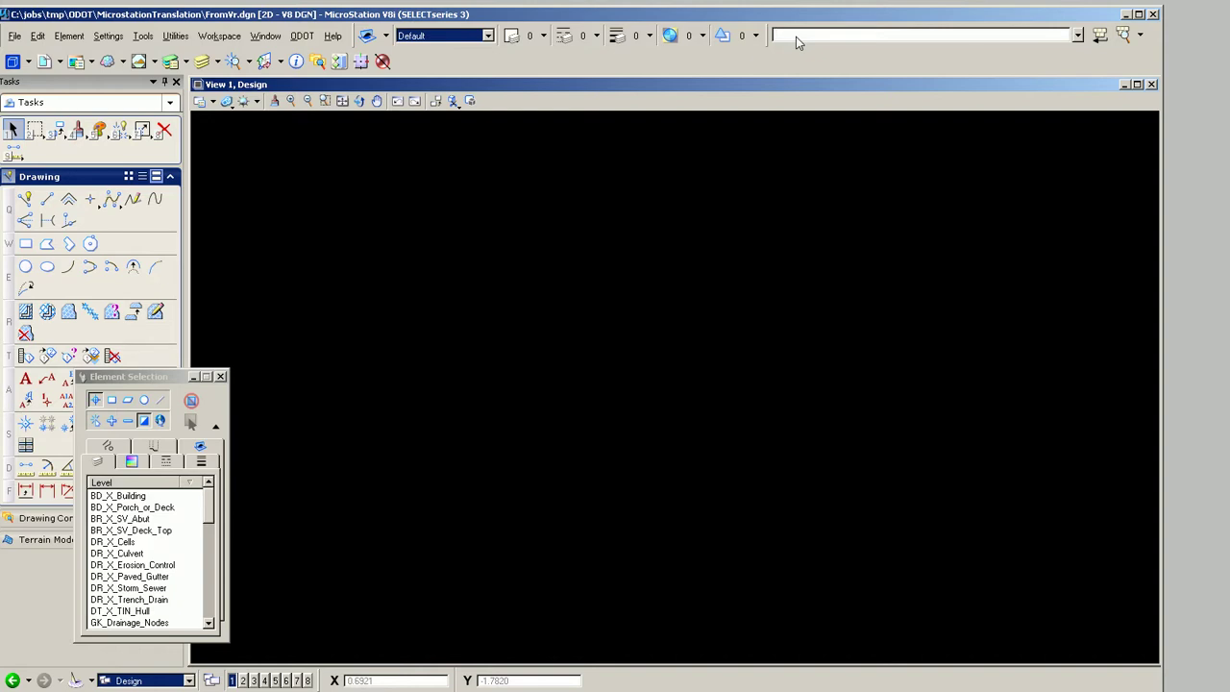
{"action": "type", "text": "mdl load"}
{"action": "type", "text": "mstin8"}
- Load the mstin8 importer and browse to c:\jobs\tmp\odot\MicrostationTranslation
{"action": "key", "text": "Return"}
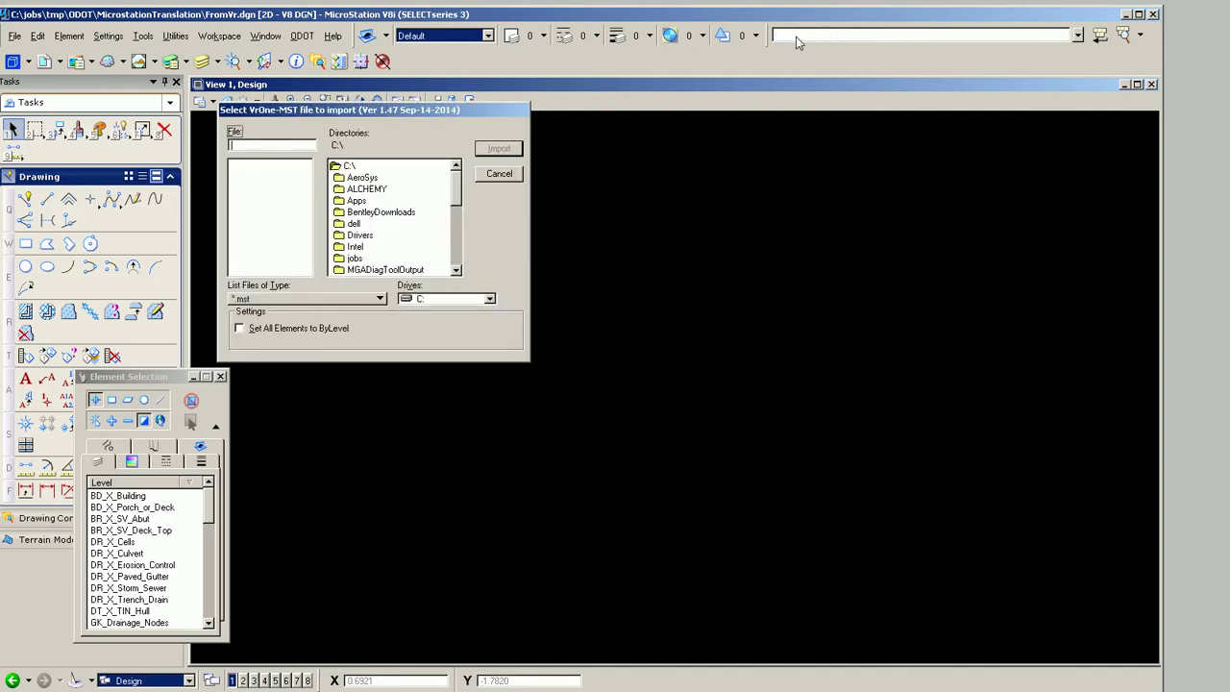
{"action": "type", "text": "c:\\jobs\\tmp\\odot"}
{"action": "key", "text": "Return"}
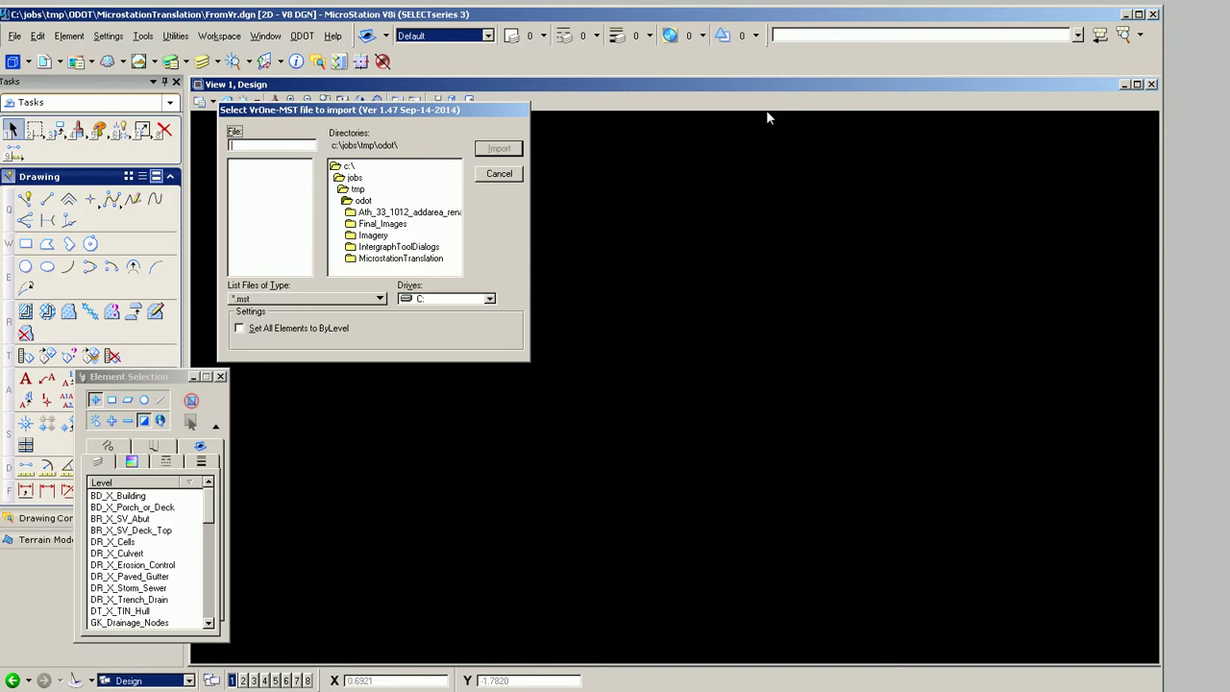
{"action": "double_click", "coordinate": [370, 257]}
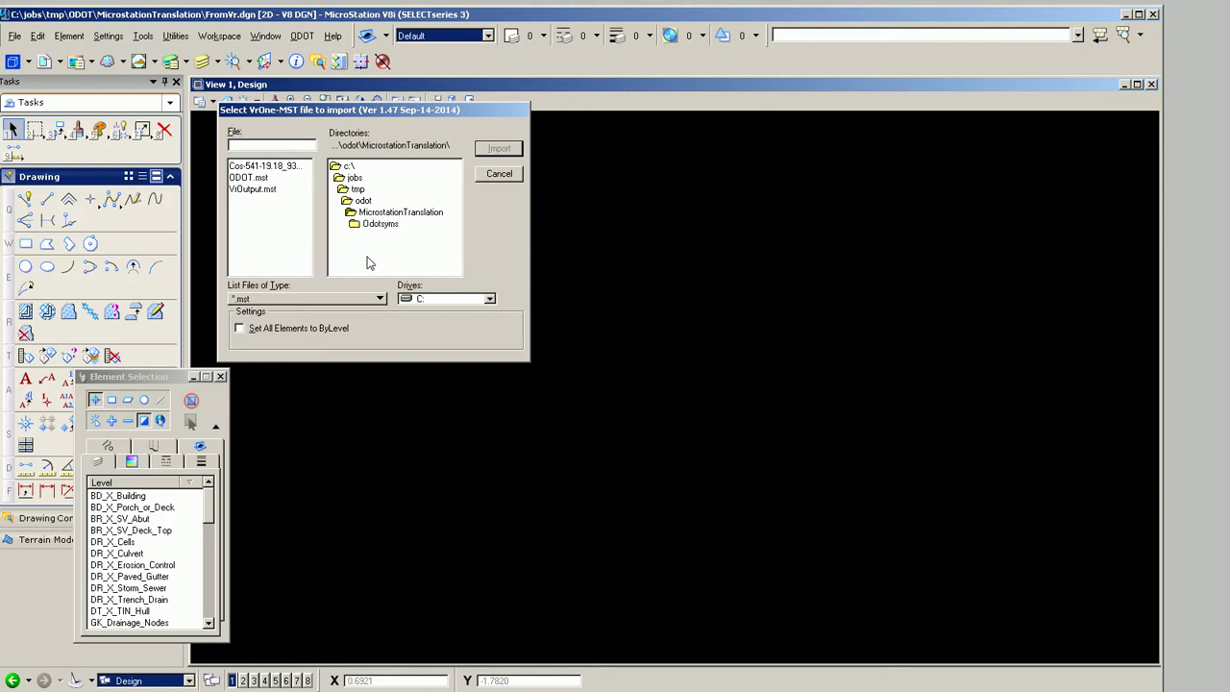
- Import VrOutput.mst with Set All Elements to ByLevel enabled
{"action": "left_click", "coordinate": [247, 179]}
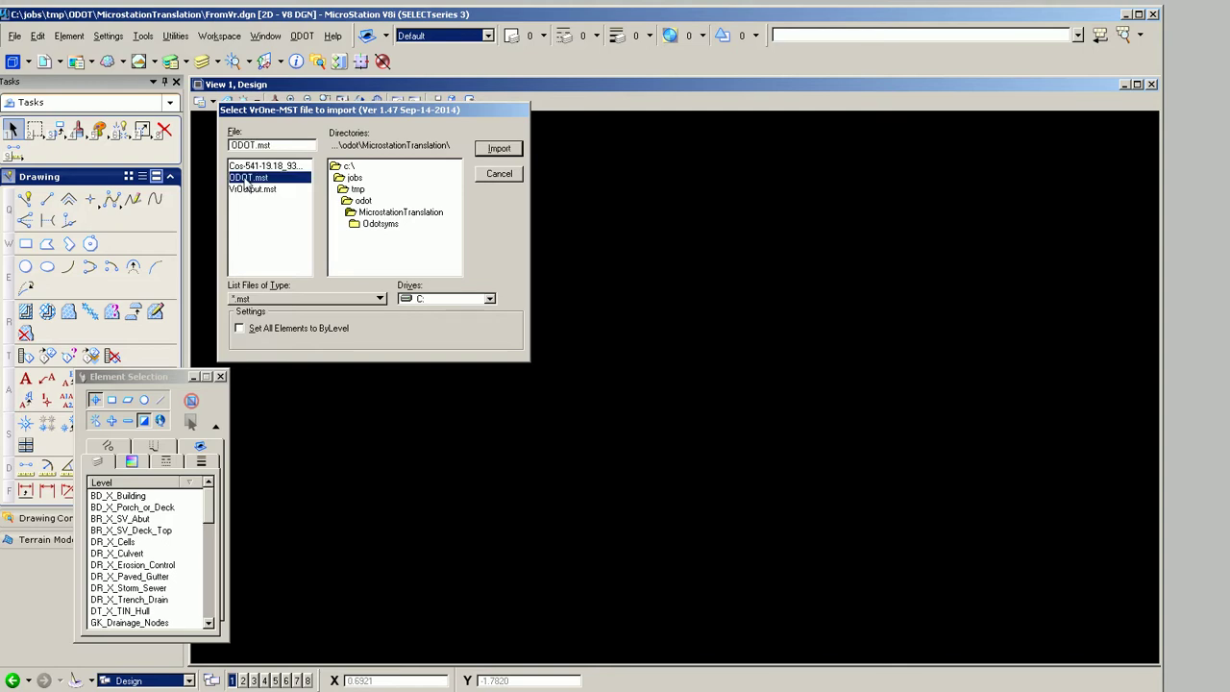
{"action": "left_click", "coordinate": [240, 329]}
{"action": "left_click", "coordinate": [252, 189]}
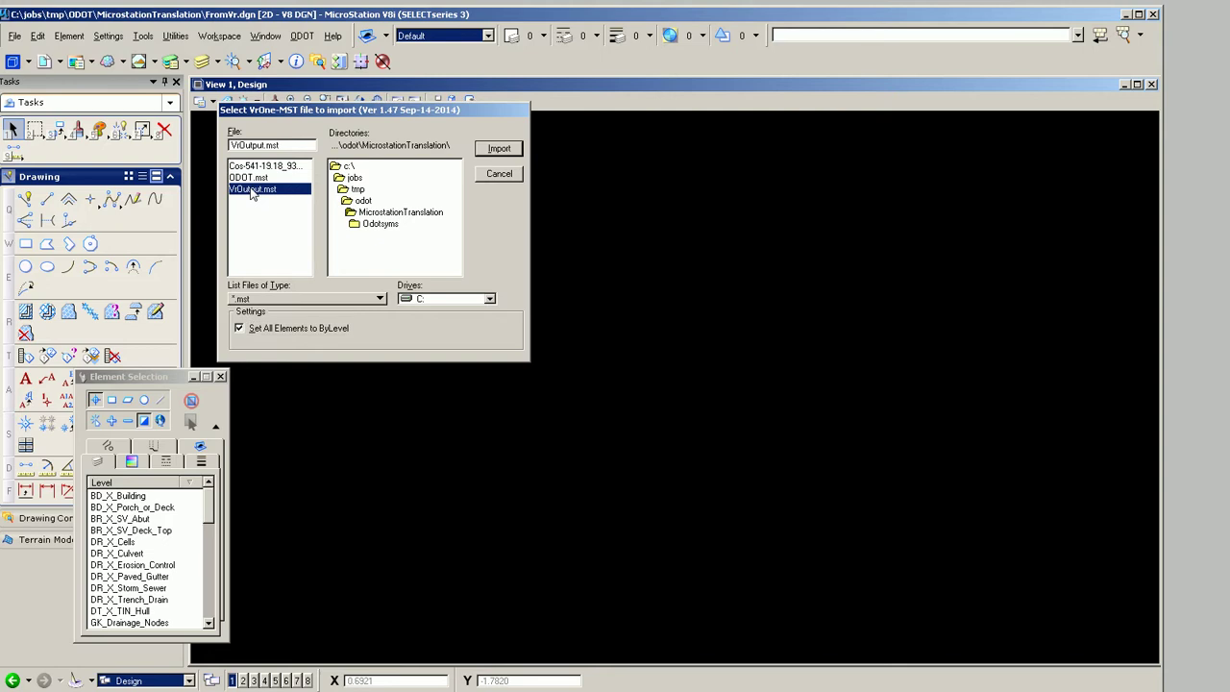
{"action": "left_click", "coordinate": [499, 149]}
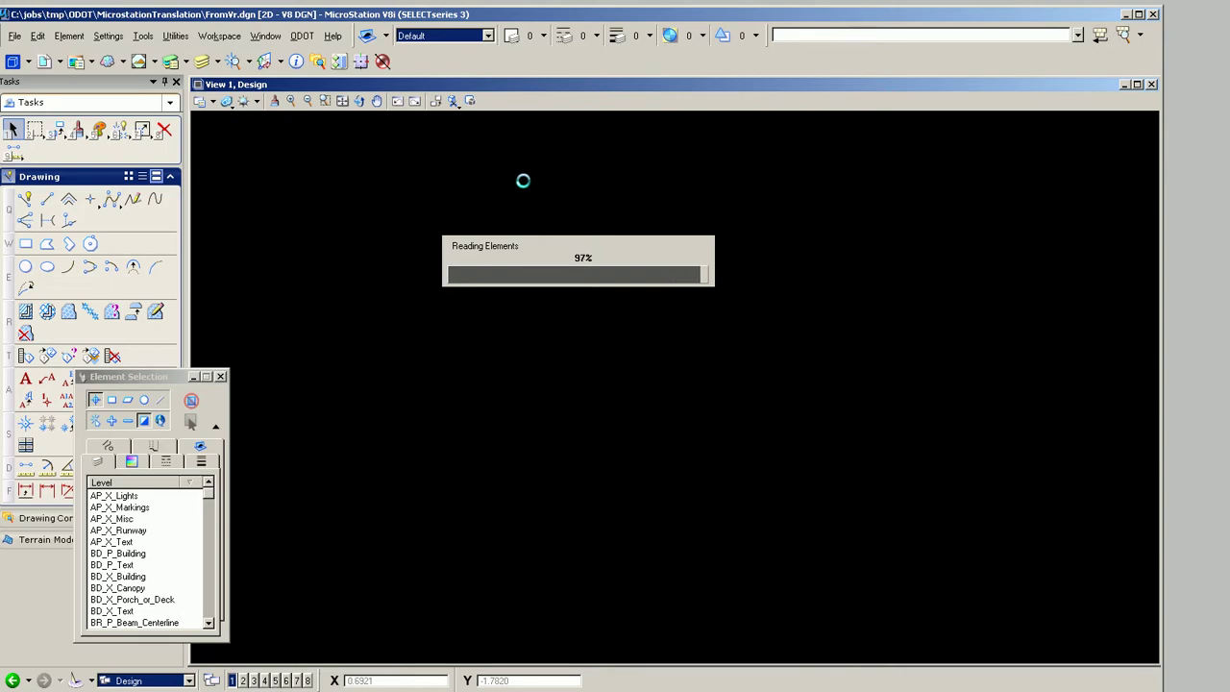
- Fit the imported map and zoom into a street to check dashed linestyles, then begin keying 'model properties'
{"action": "left_click", "coordinate": [343, 101]}
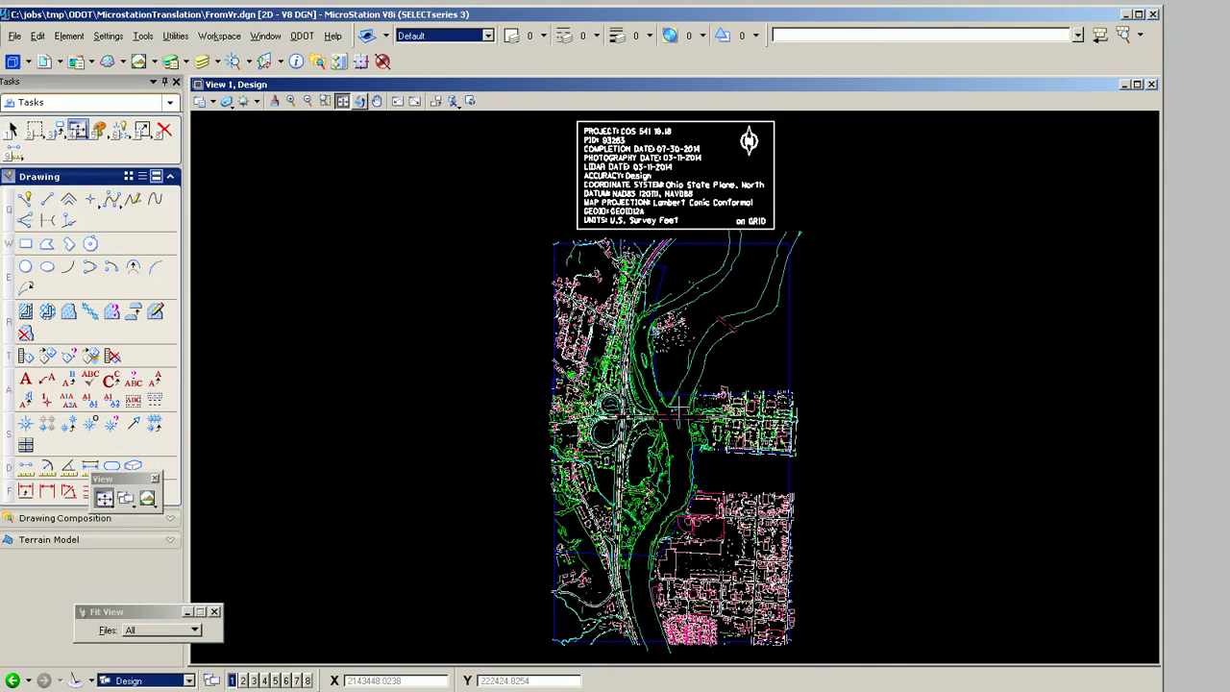
{"action": "scroll", "coordinate": [831, 423], "scroll_direction": "up", "scroll_amount": 3}
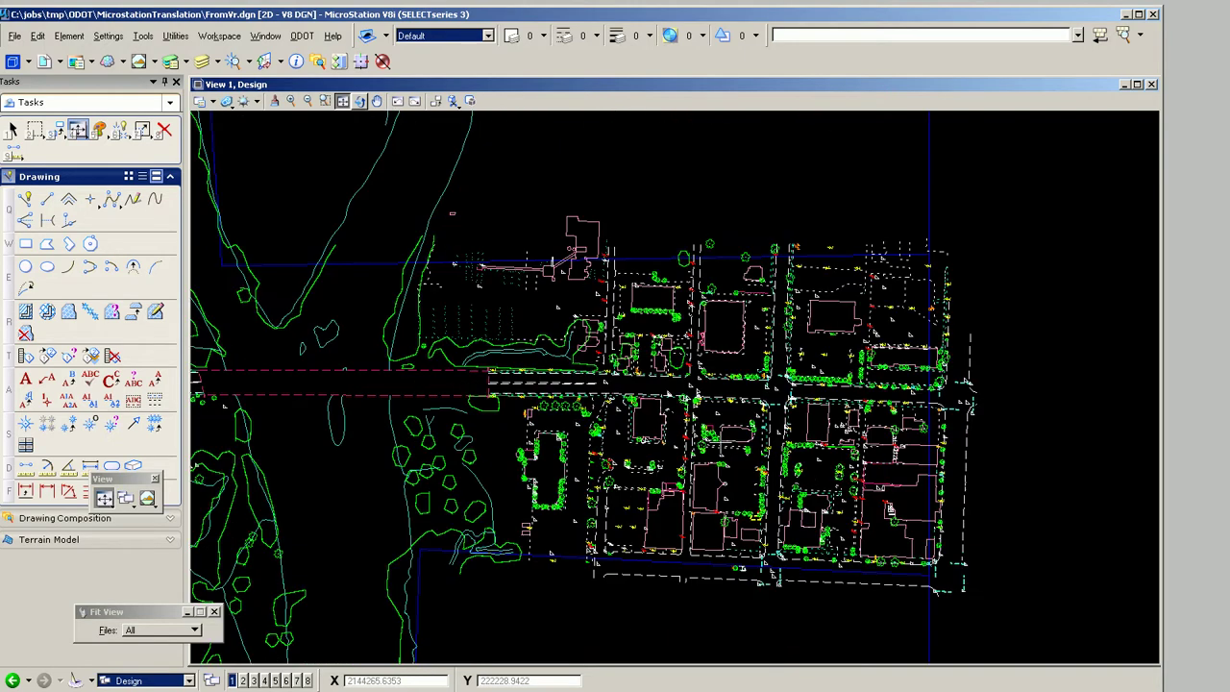
{"action": "scroll", "coordinate": [727, 435], "scroll_direction": "up", "scroll_amount": 1}
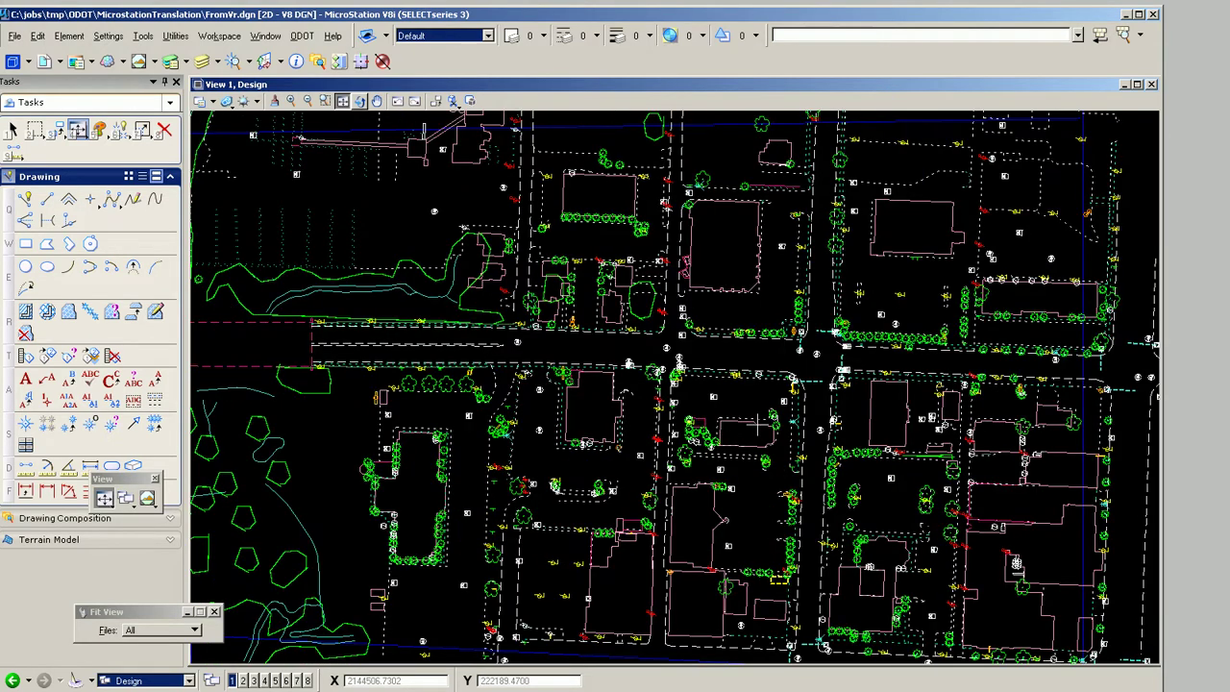
{"action": "middle_click_drag", "start_coordinate": [749, 371], "coordinate": [694, 332]}
{"action": "key", "text": "Escape"}
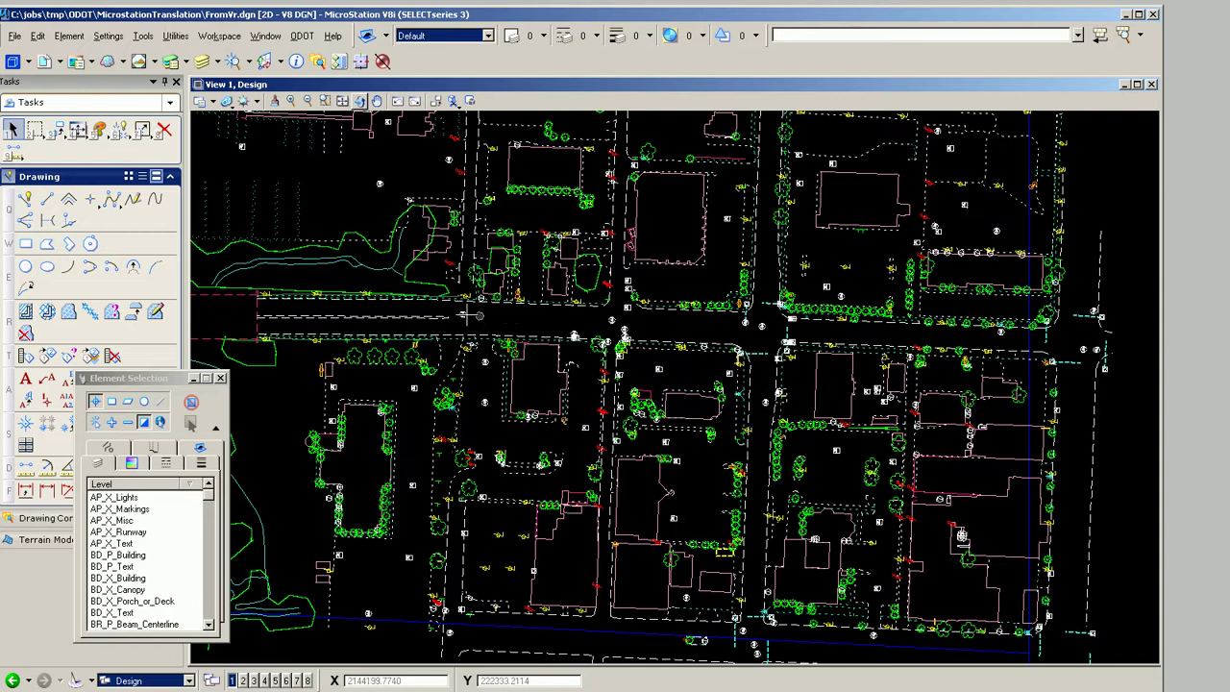
{"action": "scroll", "coordinate": [442, 293], "scroll_direction": "up", "scroll_amount": 2}
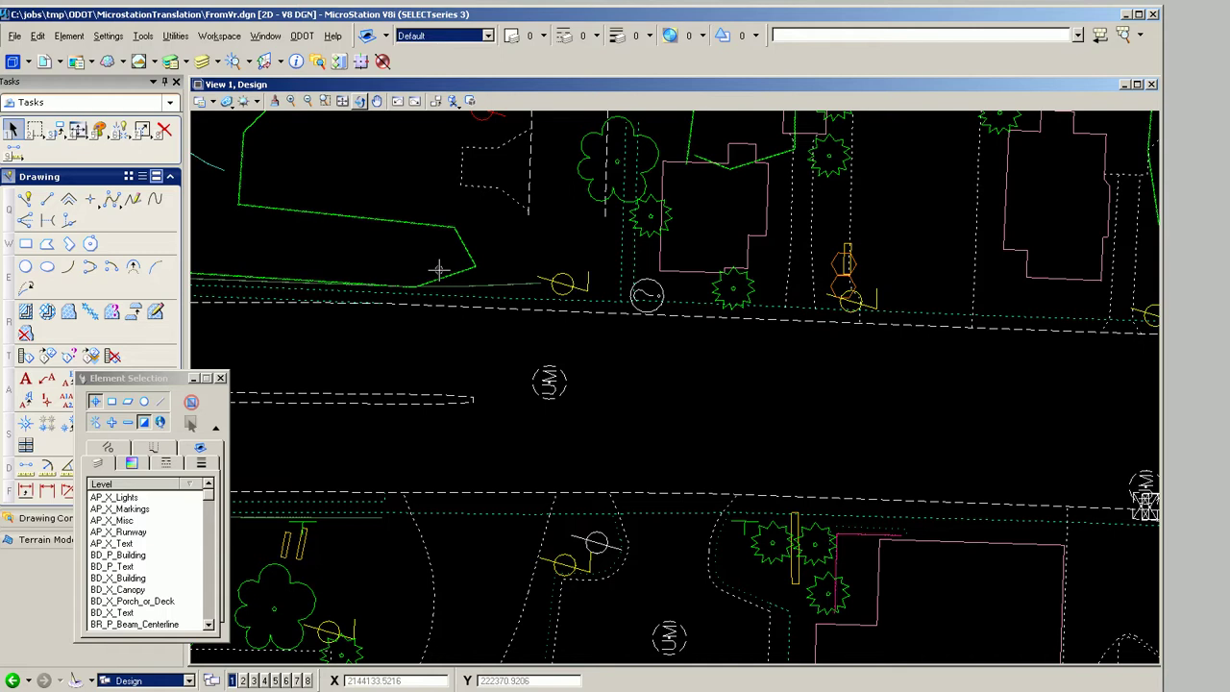
{"action": "left_click", "coordinate": [850, 39]}
{"action": "type", "text": "model pro"}
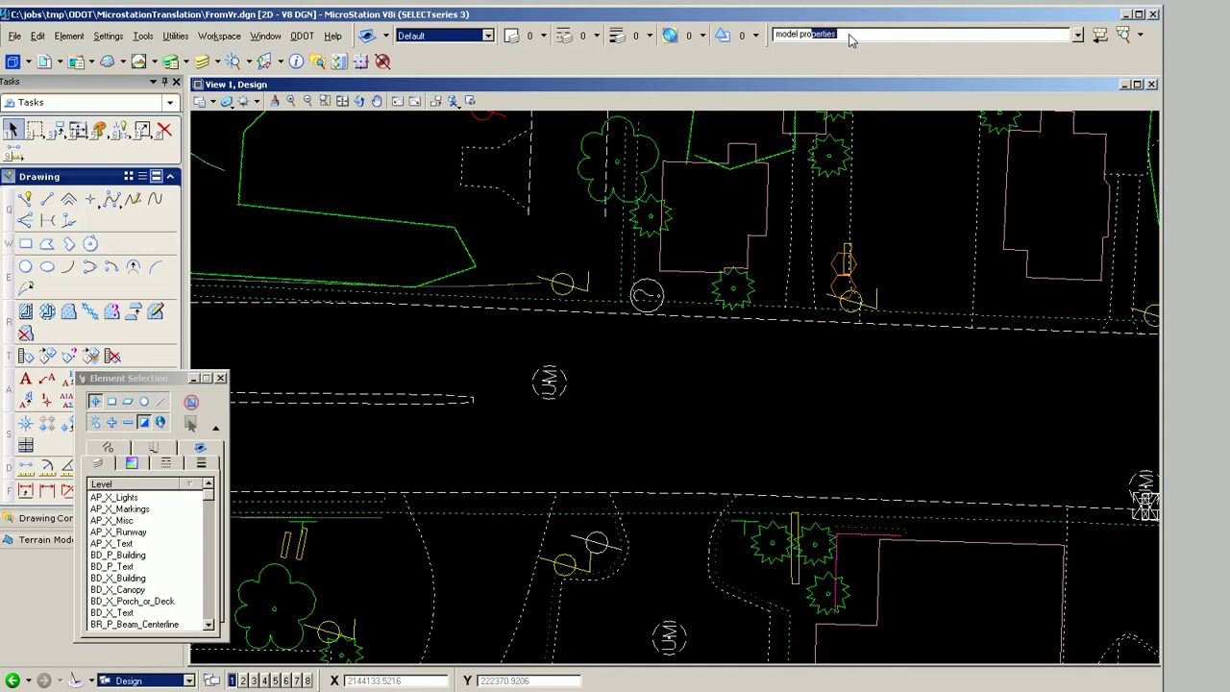
- In Model Properties, choose Engr 1:50 annotation scale and Annotation Scale for line style scale
{"action": "key", "text": "Return"}
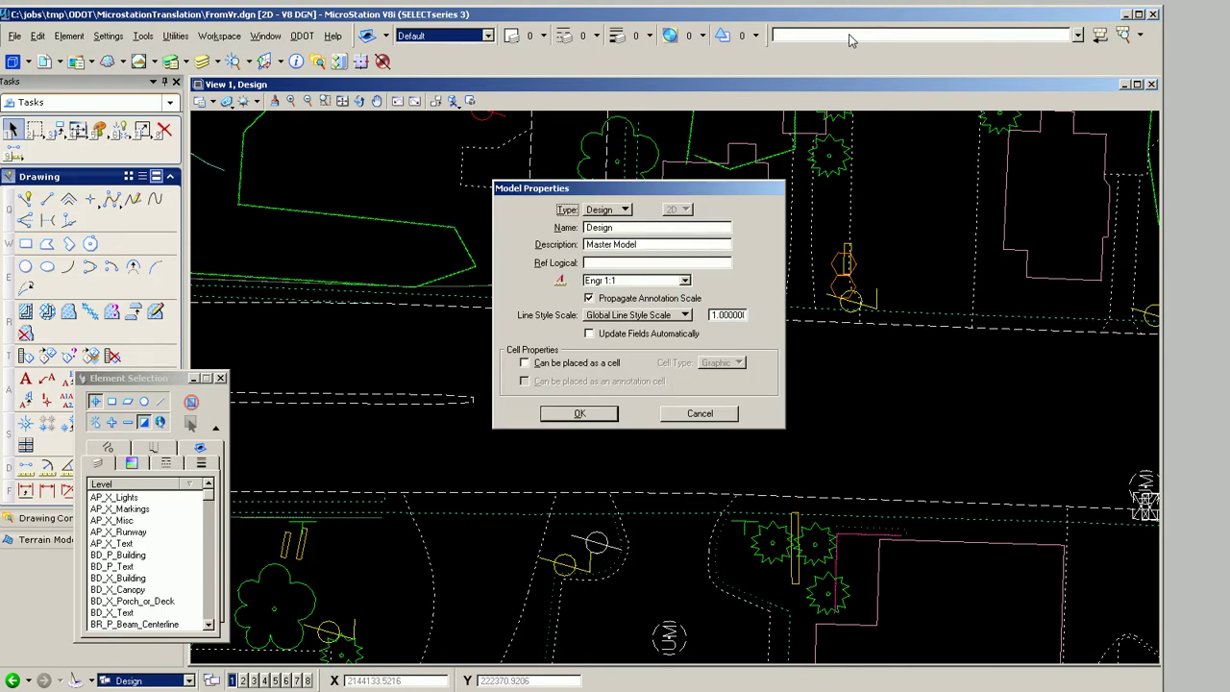
{"action": "left_click", "coordinate": [691, 281]}
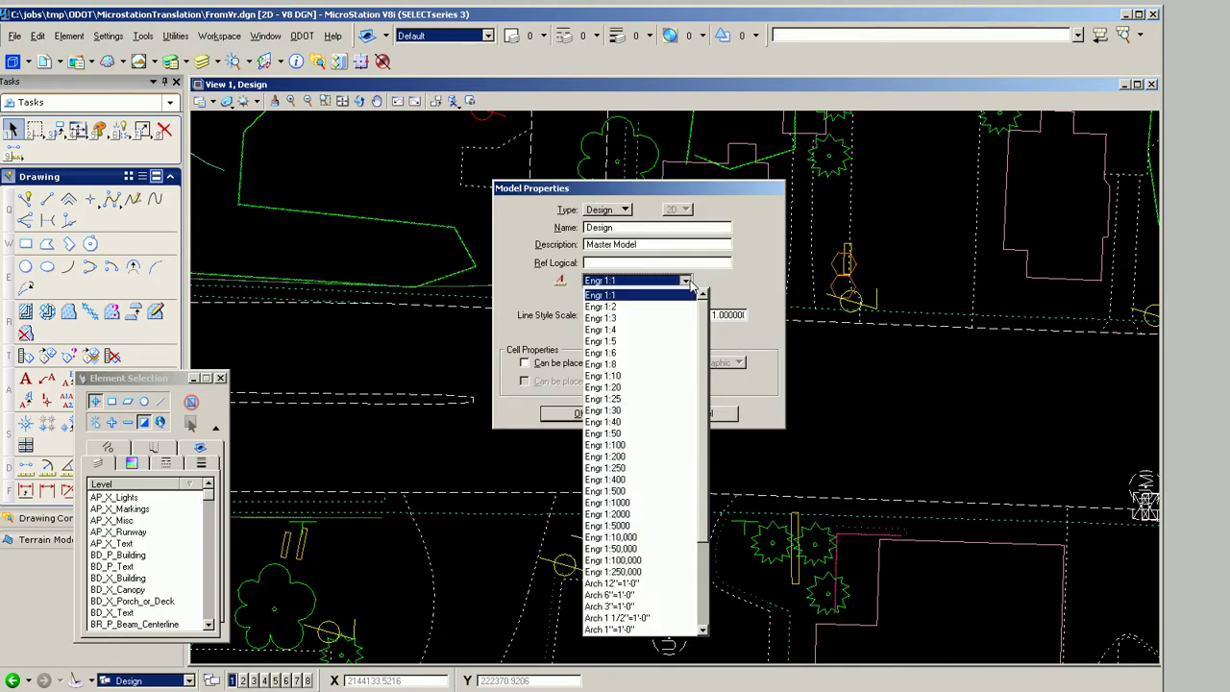
{"action": "left_click", "coordinate": [612, 434]}
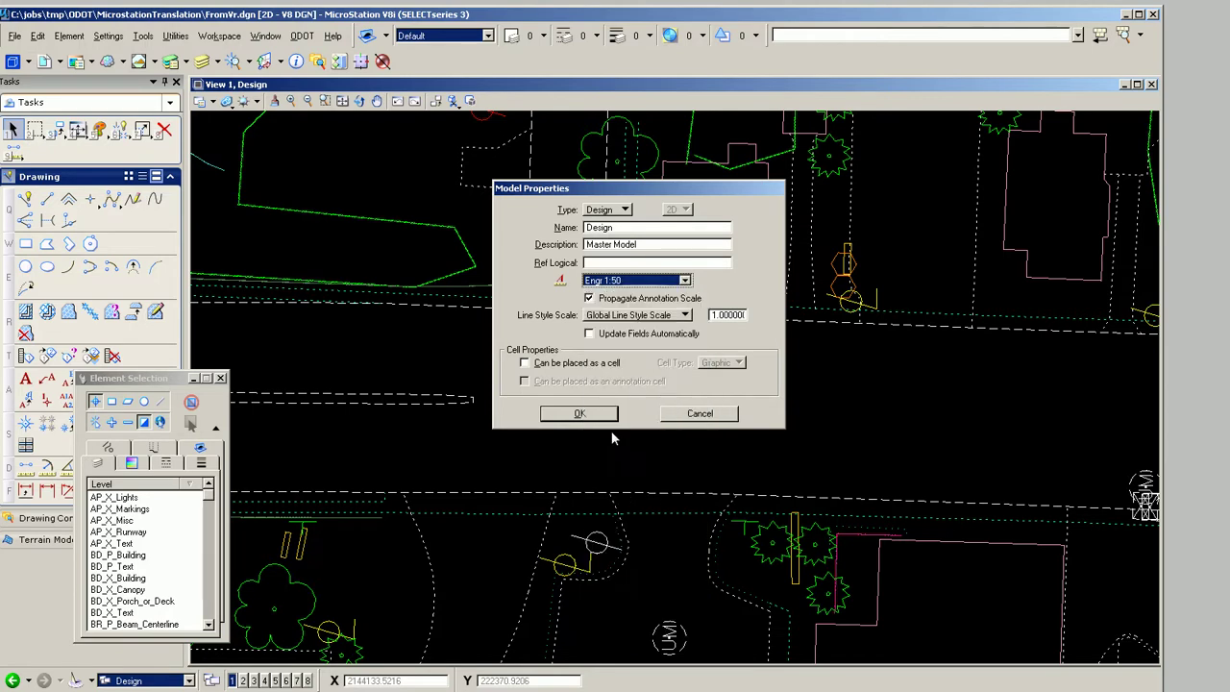
{"action": "left_click", "coordinate": [623, 317]}
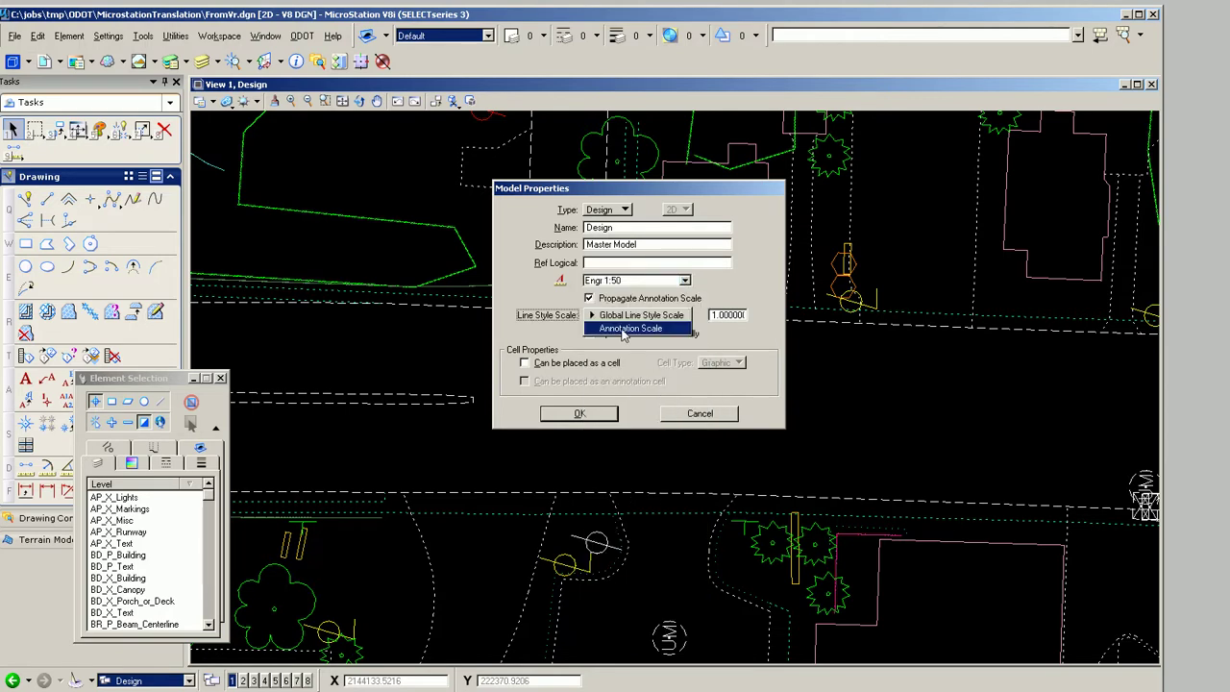
{"action": "left_click", "coordinate": [623, 328]}
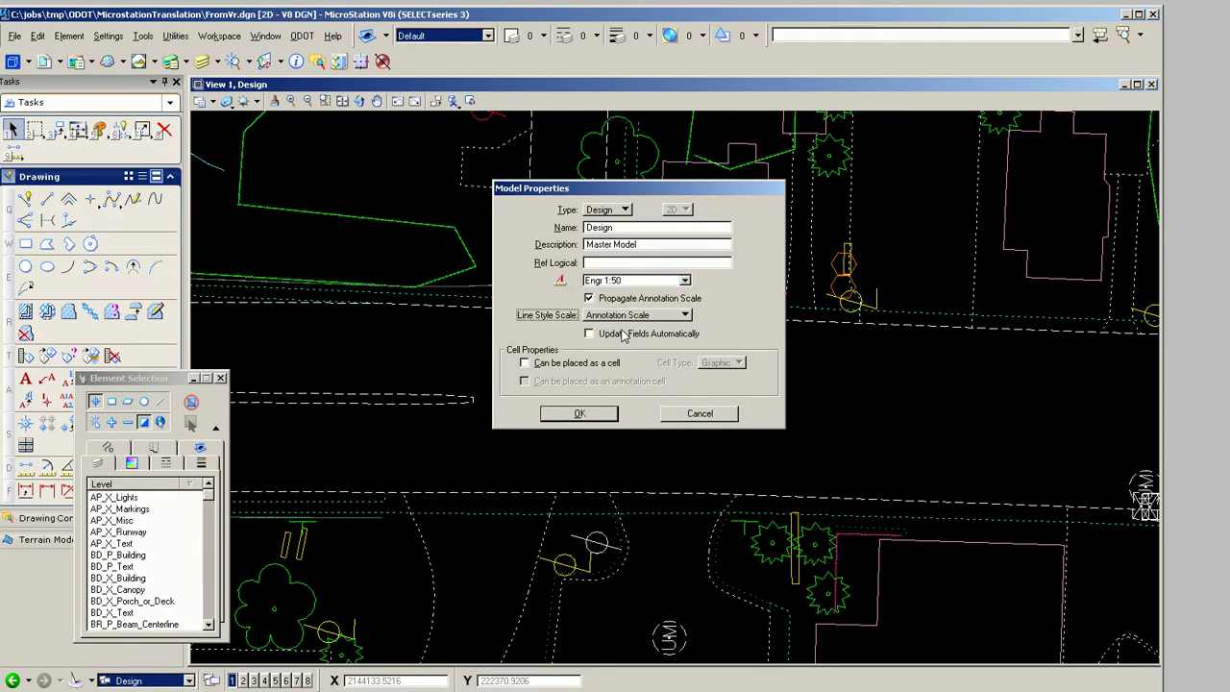
{"action": "left_click", "coordinate": [579, 414]}
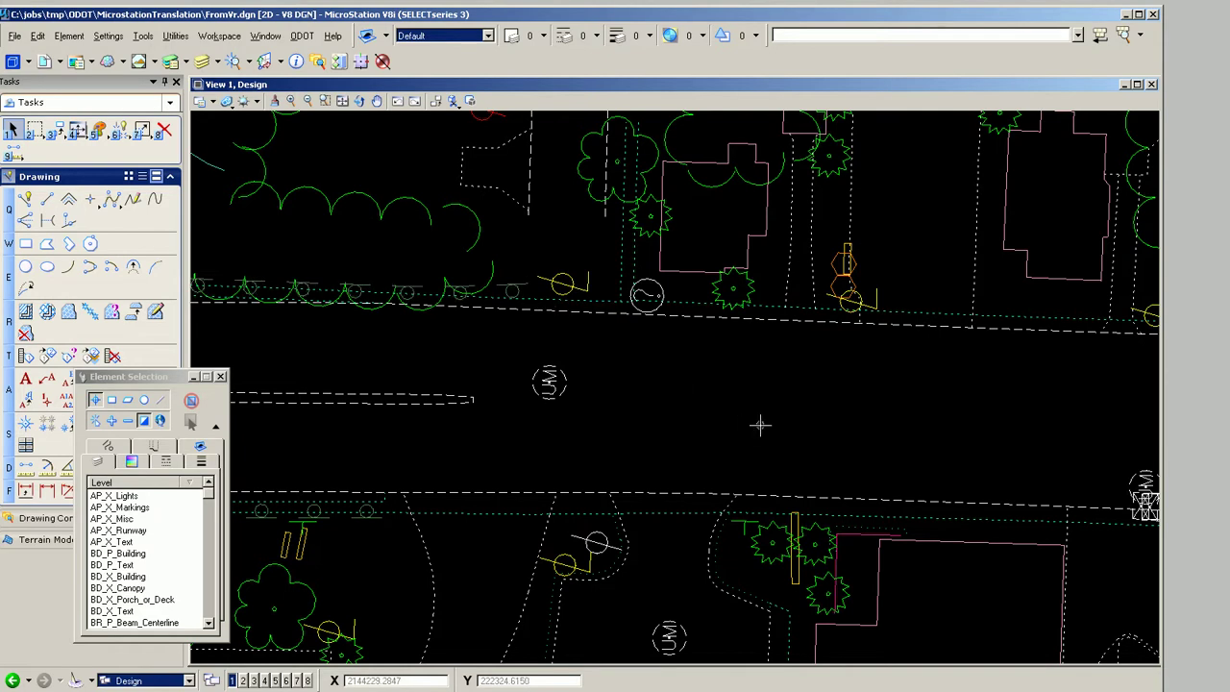
{"action": "scroll", "coordinate": [759, 425], "scroll_direction": "down", "scroll_amount": 4}
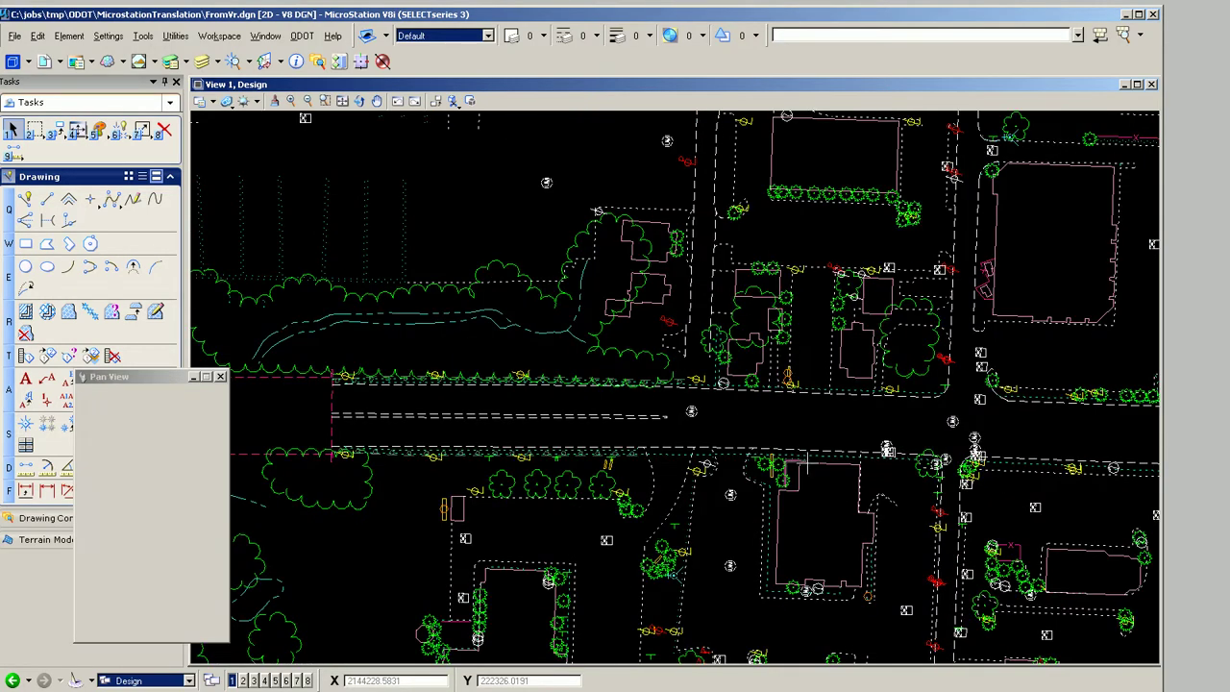
{"action": "middle_click_drag", "start_coordinate": [807, 465], "coordinate": [583, 314]}
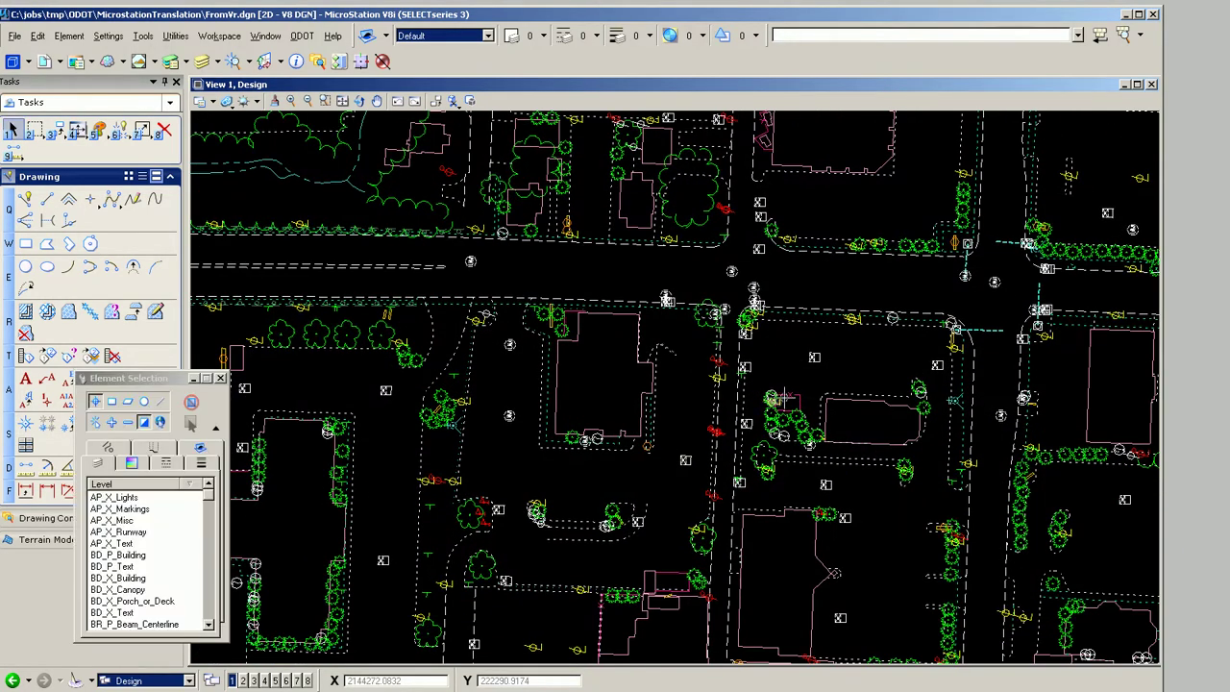
{"action": "scroll", "coordinate": [788, 399], "scroll_direction": "up", "scroll_amount": 10}
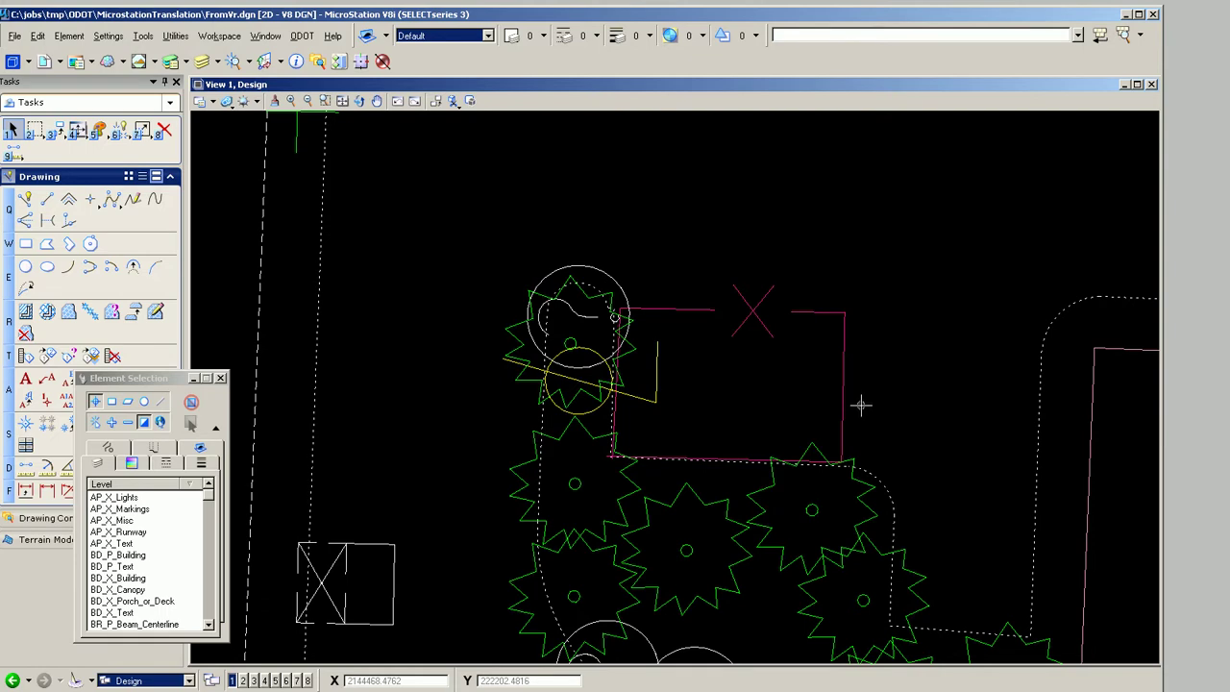
{"action": "scroll", "coordinate": [862, 404], "scroll_direction": "down", "scroll_amount": 3}
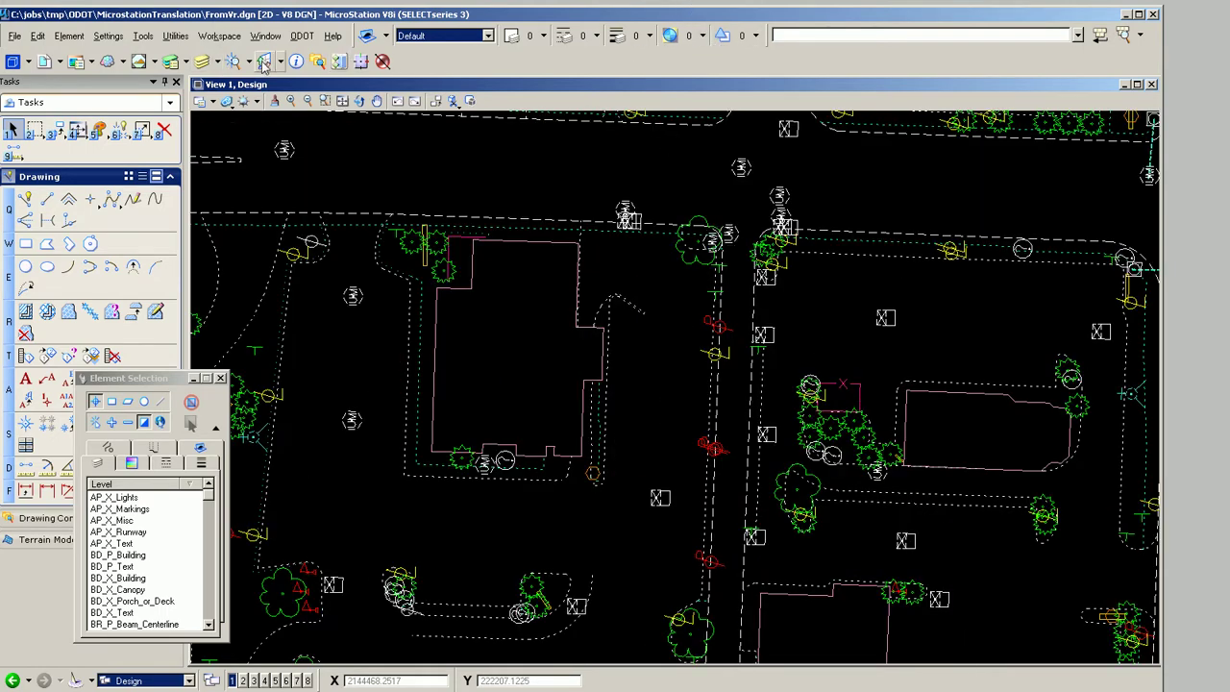
- Inspect the building outline's line string details on level BD_X_Building with Element Information
{"action": "left_click", "coordinate": [296, 62]}
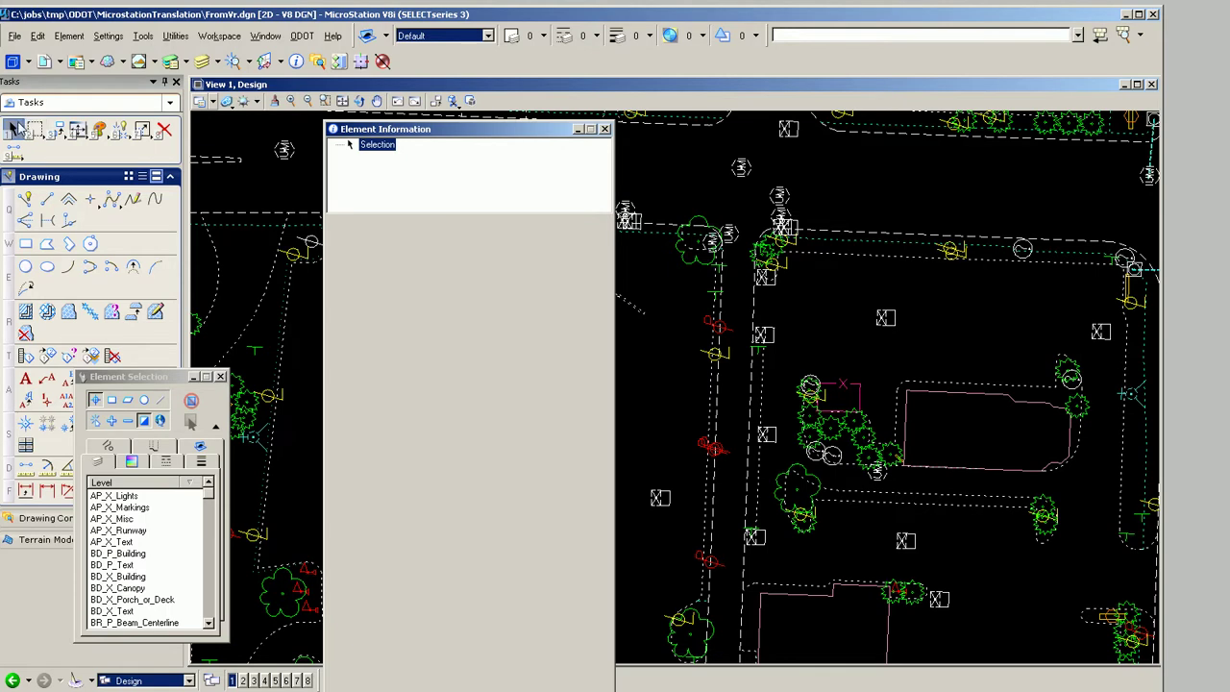
{"action": "left_click", "coordinate": [924, 394]}
{"action": "left_click_drag", "start_coordinate": [526, 132], "coordinate": [651, 131]}
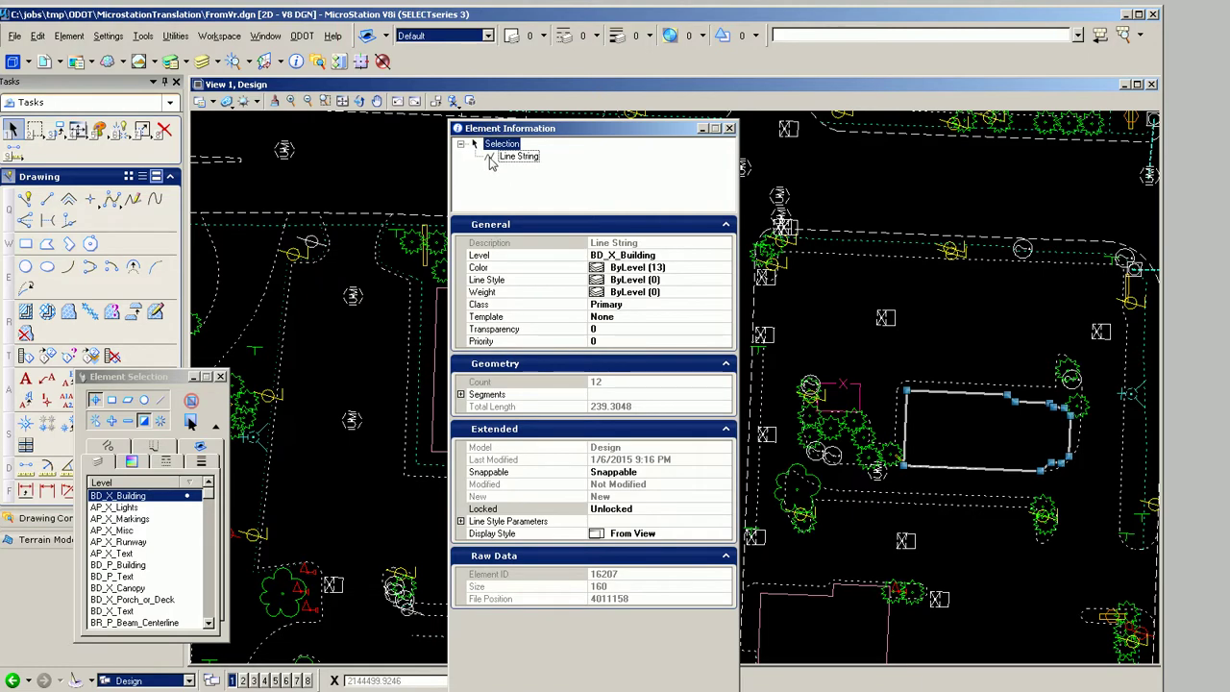
{"action": "left_click", "coordinate": [492, 159]}
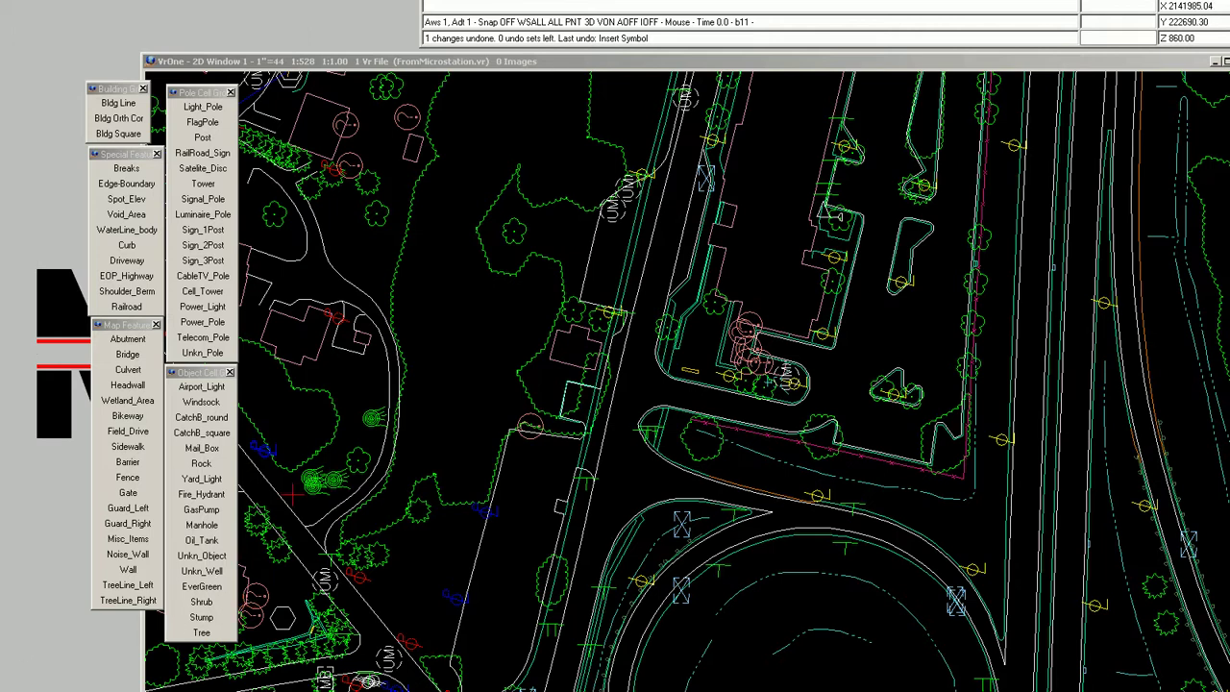
- Place a CableTV_Pole symbol from the Pole Cell palette west of the road among the trees
{"action": "left_click", "coordinate": [215, 279]}
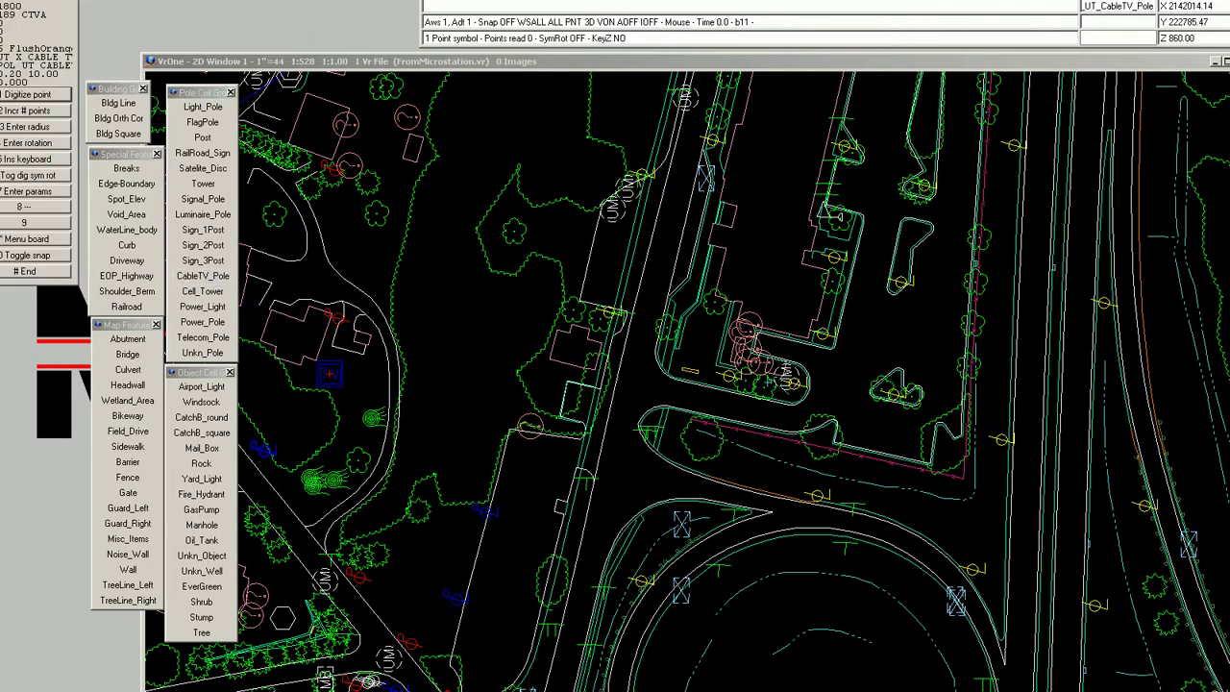
{"action": "left_click", "coordinate": [327, 376]}
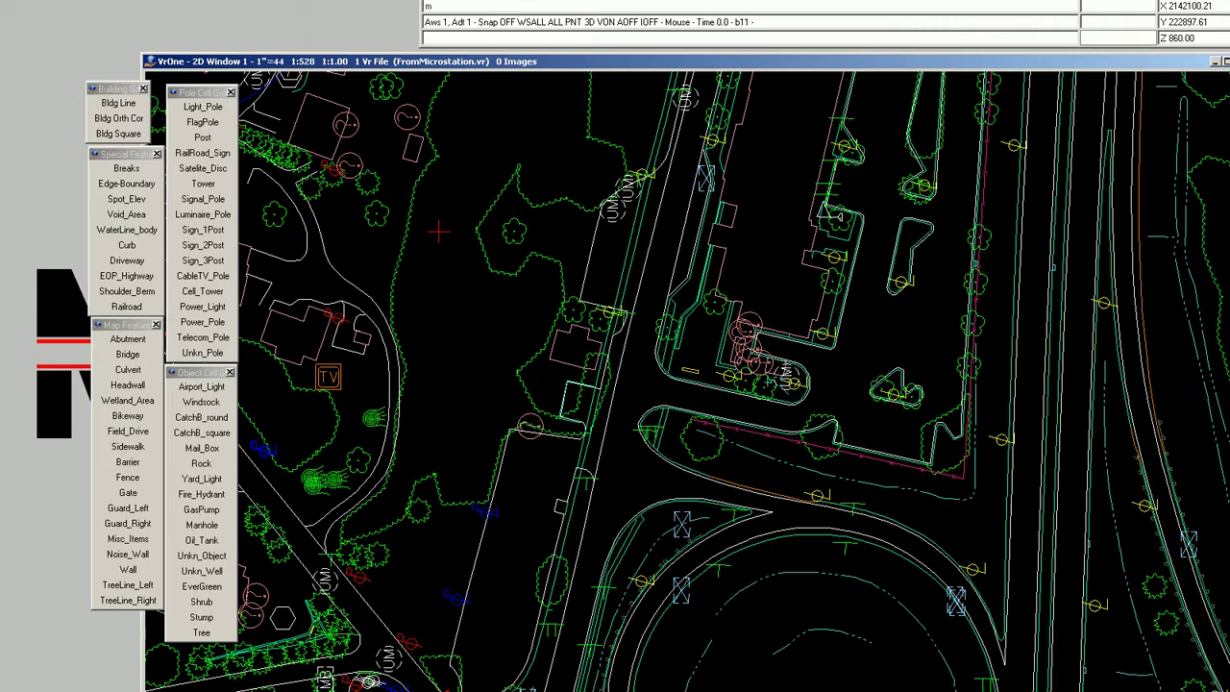
- Run mstout and add the new CTVA symbol to the Xref tables, keeping VrOne layer names
{"action": "type", "text": "stout"}
{"action": "key", "text": "Return"}
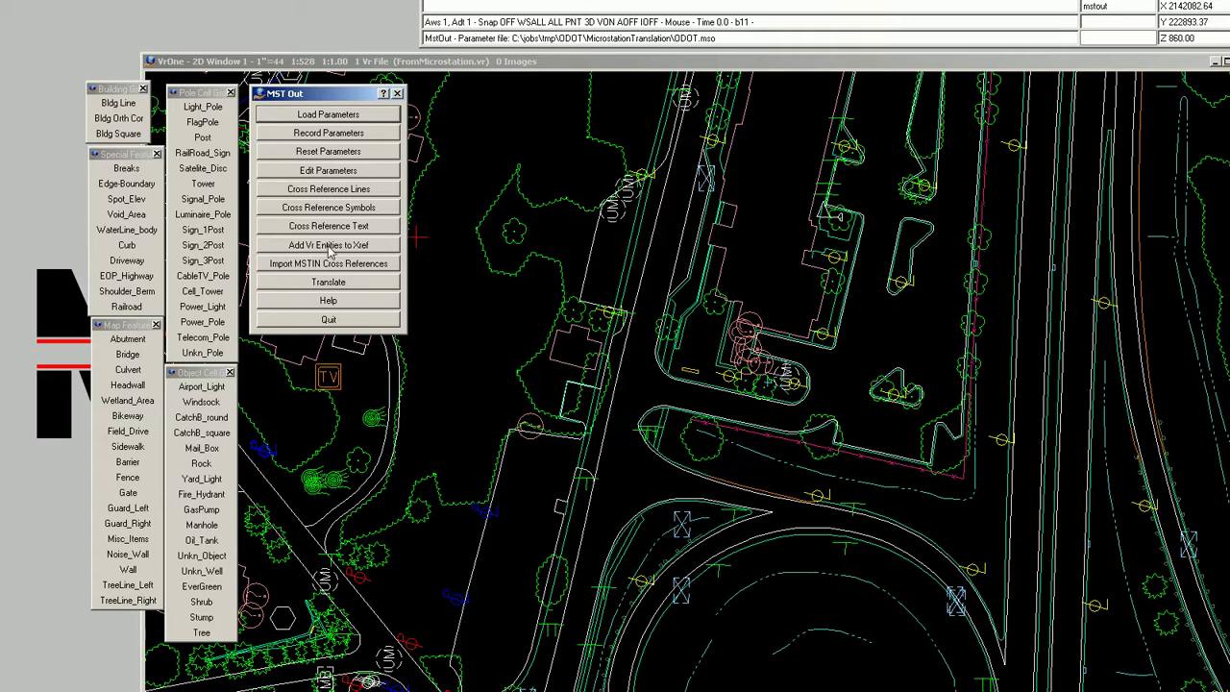
{"action": "left_click", "coordinate": [329, 246]}
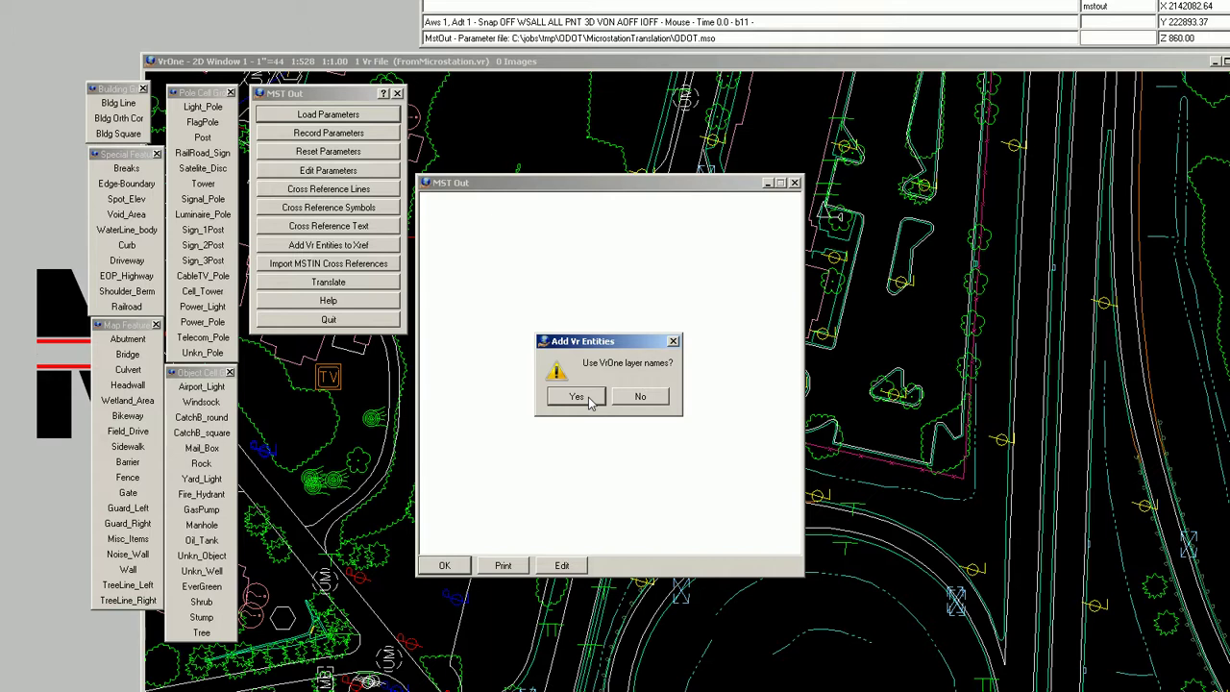
{"action": "left_click", "coordinate": [589, 400]}
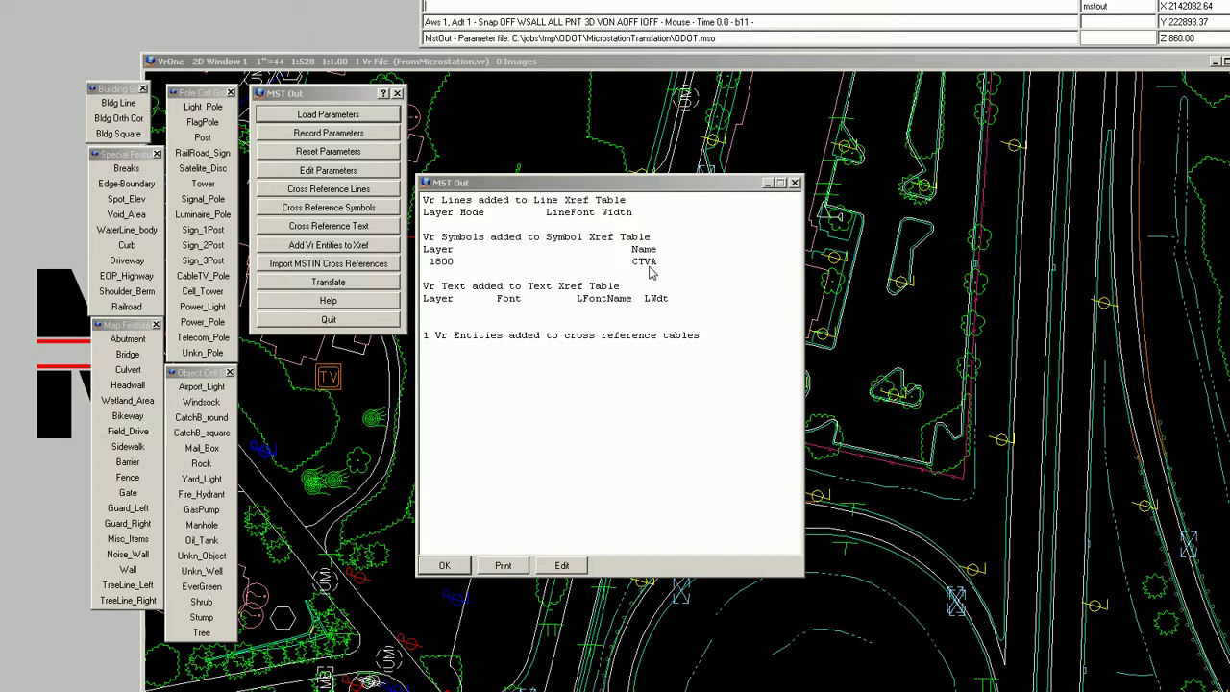
- Open the symbol cross-reference table and select the unmapped 1800 CTVA entry
{"action": "left_click", "coordinate": [446, 566]}
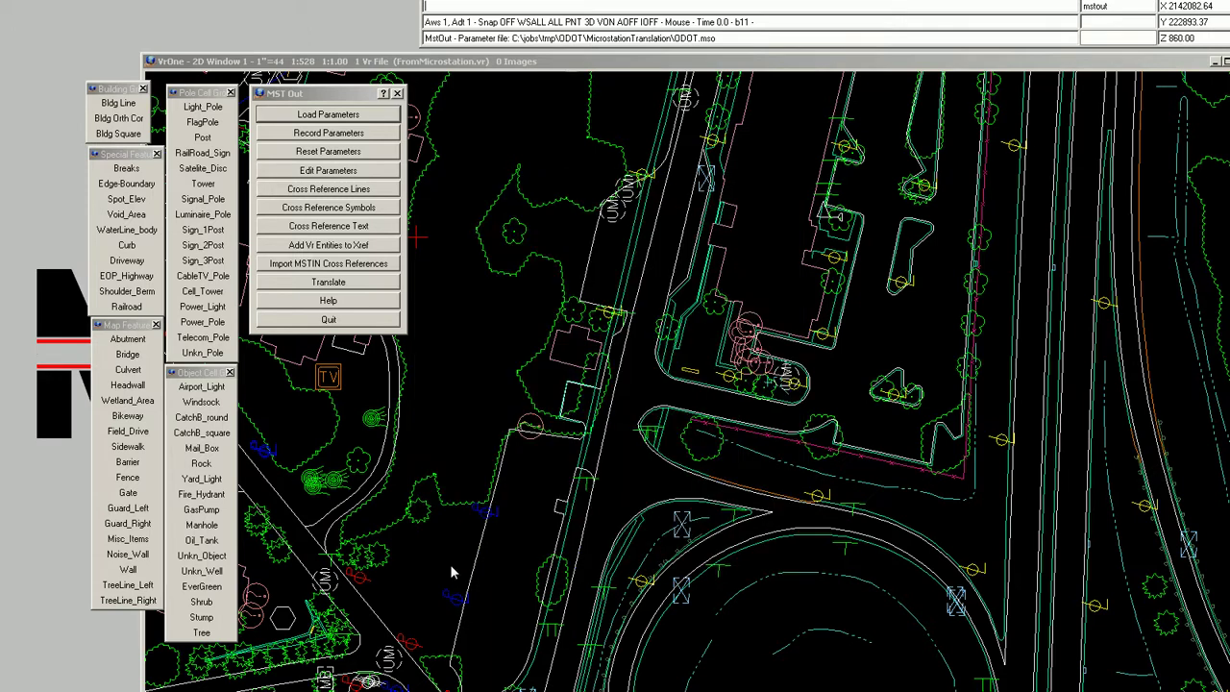
{"action": "left_click", "coordinate": [368, 210]}
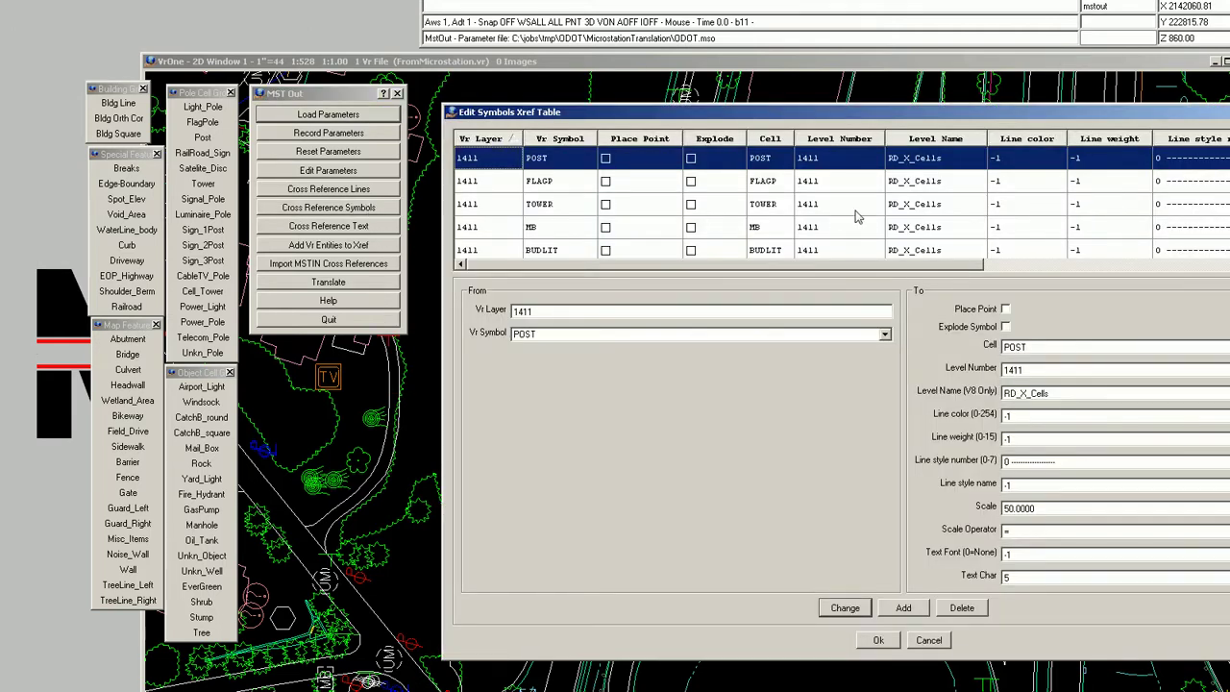
{"action": "left_click_drag", "start_coordinate": [910, 121], "coordinate": [859, 122]}
{"action": "scroll", "coordinate": [783, 212], "scroll_direction": "down", "scroll_amount": 5}
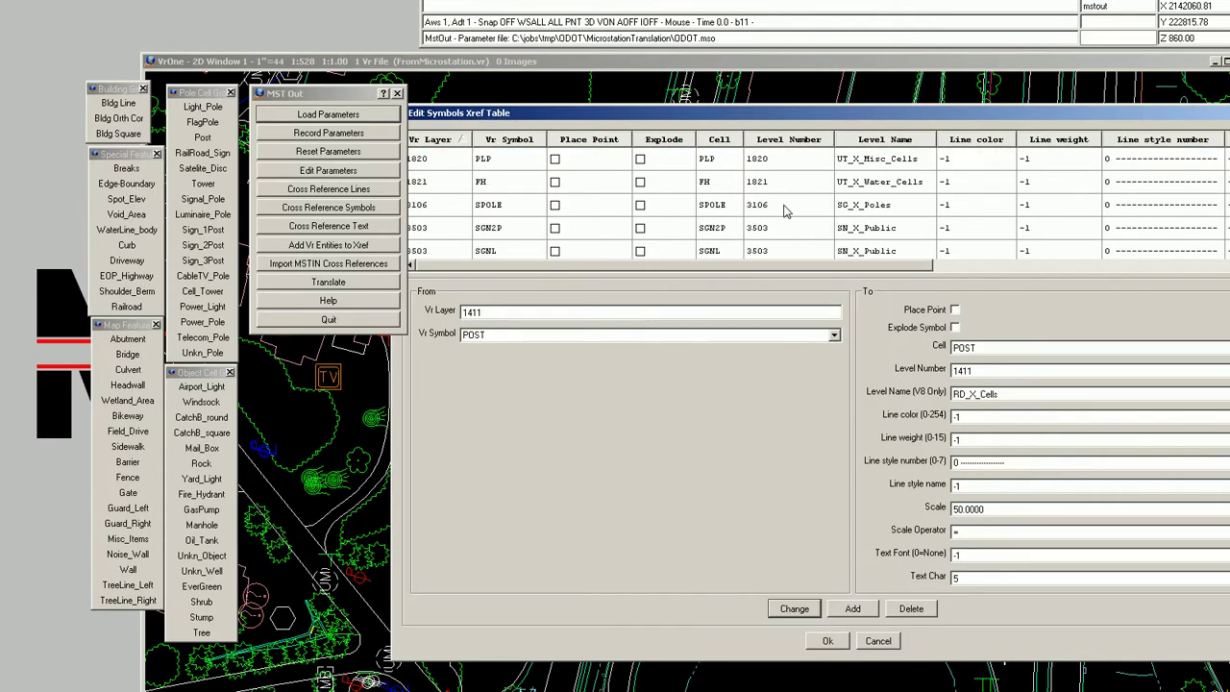
{"action": "scroll", "coordinate": [783, 211], "scroll_direction": "down", "scroll_amount": 3}
{"action": "scroll", "coordinate": [783, 211], "scroll_direction": "up", "scroll_amount": 5}
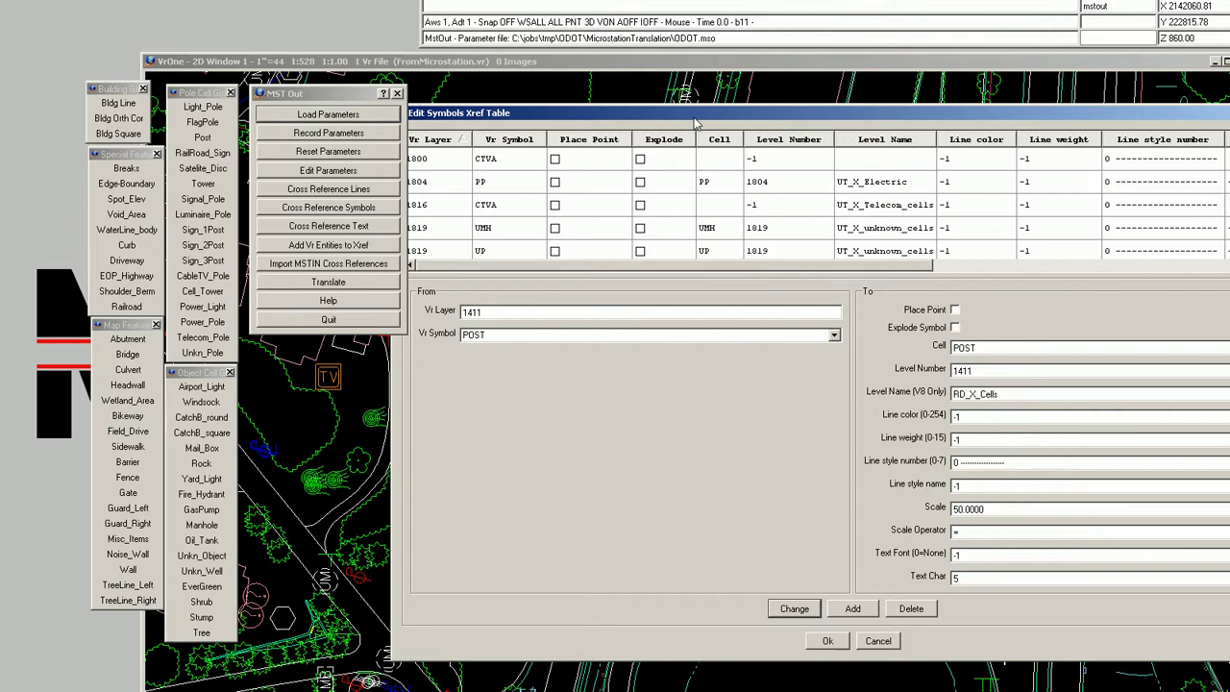
{"action": "left_click", "coordinate": [509, 162]}
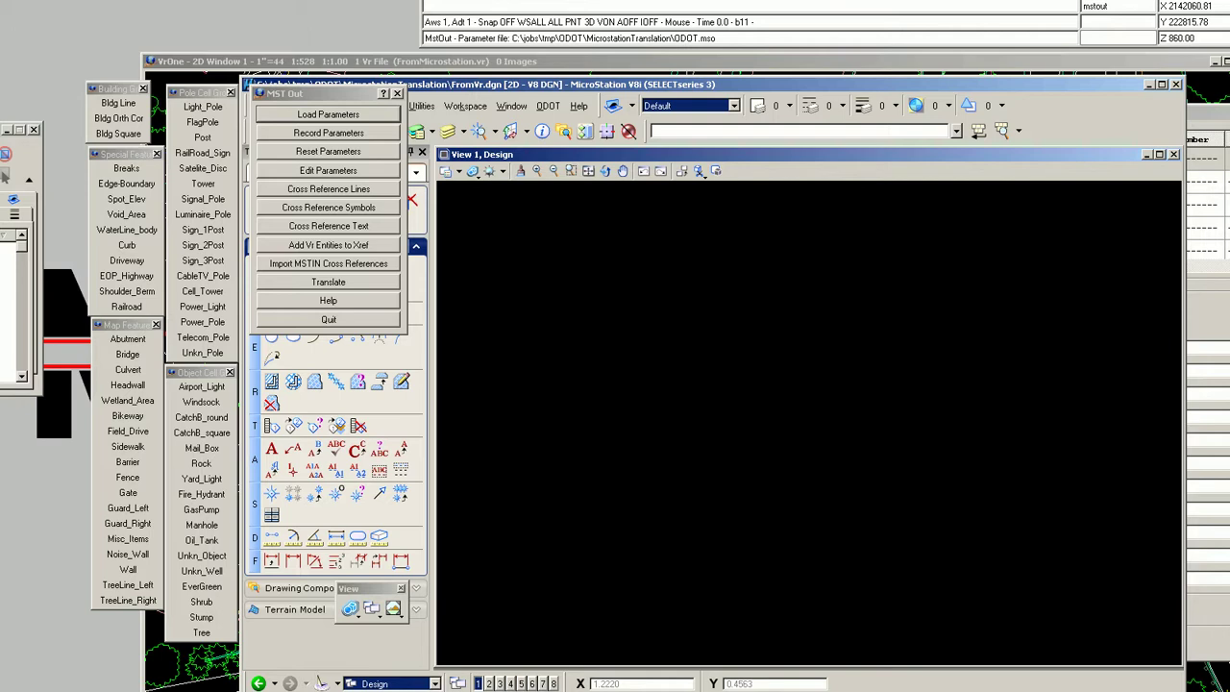
- Copy the level name UT_X_Cable_TV_Cells from the ODOT CADD standards document
{"action": "left_click", "coordinate": [417, 132]}
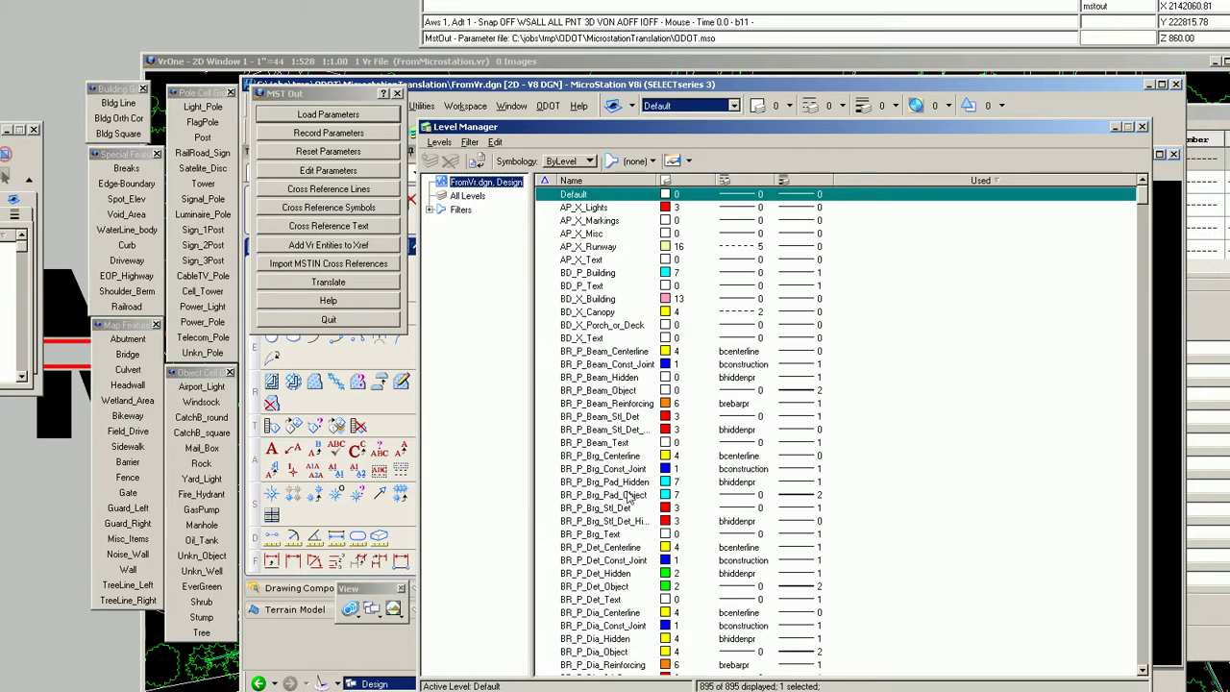
{"action": "key", "text": "alt+Tab"}
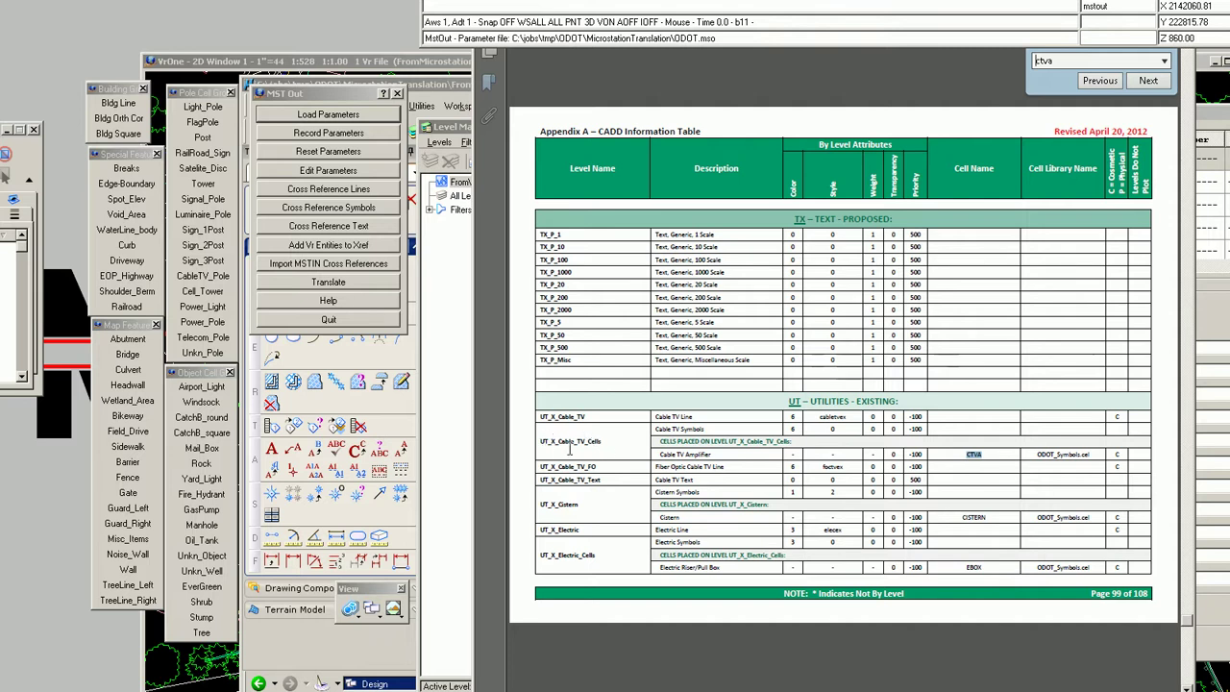
{"action": "left_click_drag", "start_coordinate": [539, 442], "coordinate": [602, 445]}
{"action": "right_click", "coordinate": [602, 445]}
{"action": "left_click", "coordinate": [619, 455]}
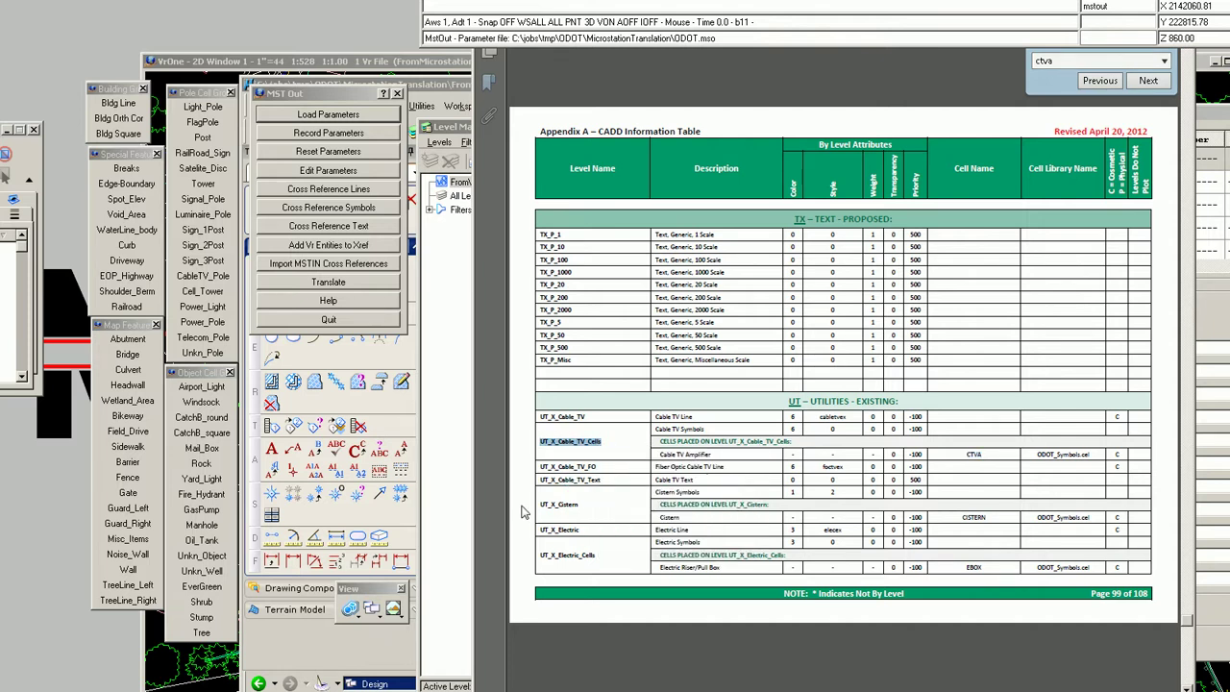
{"action": "left_click", "coordinate": [453, 518]}
- Review the UT_X_Cable_TV_Cells level properties without changes, close Level Manager, and minimize MicroStation
{"action": "scroll", "coordinate": [553, 514], "scroll_direction": "down", "scroll_amount": 6}
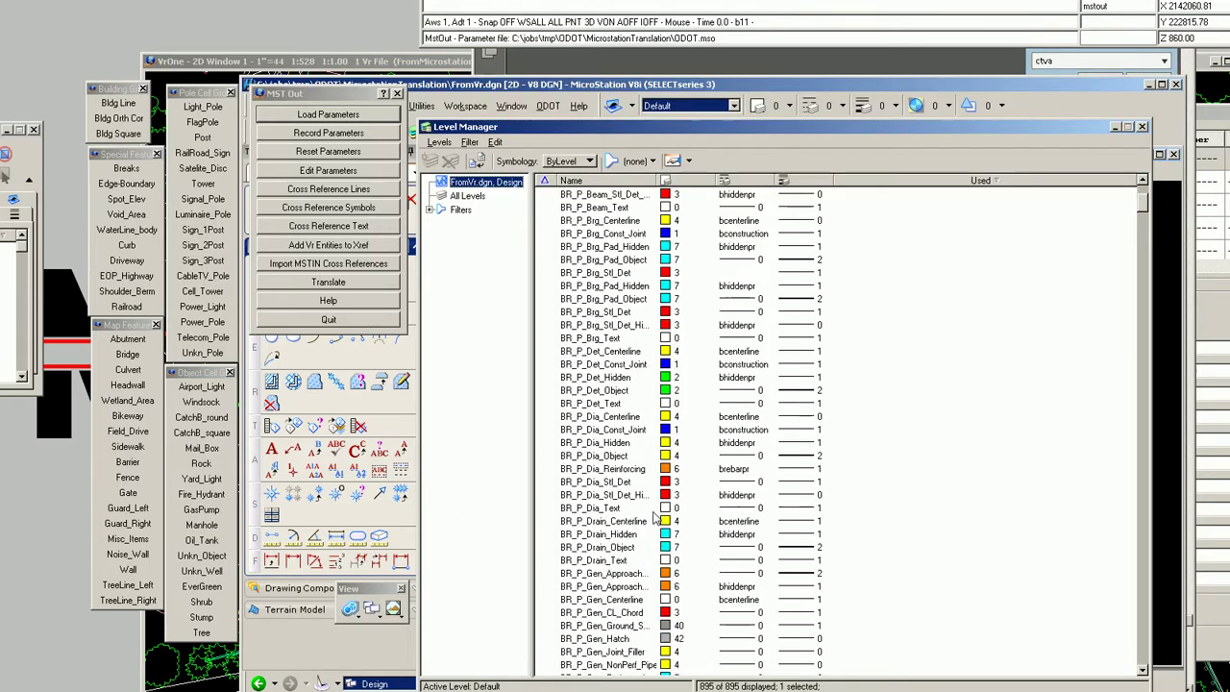
{"action": "left_click_drag", "start_coordinate": [1144, 212], "coordinate": [1129, 631]}
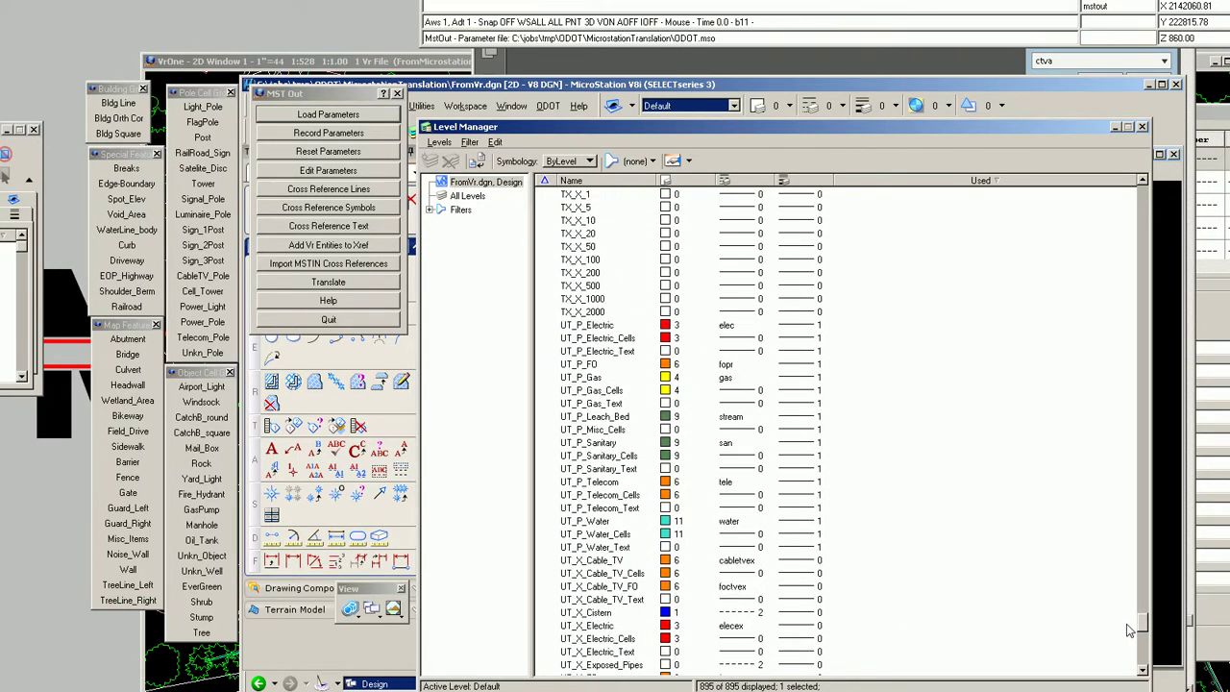
{"action": "right_click", "coordinate": [620, 577]}
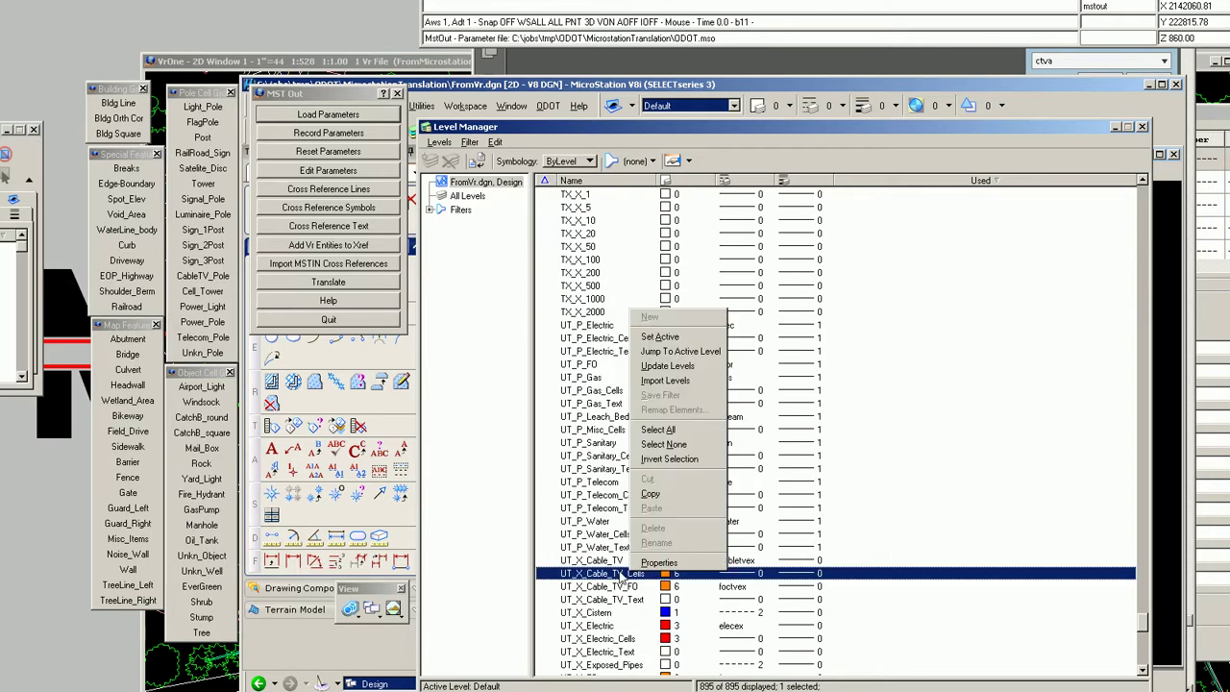
{"action": "left_click", "coordinate": [670, 569]}
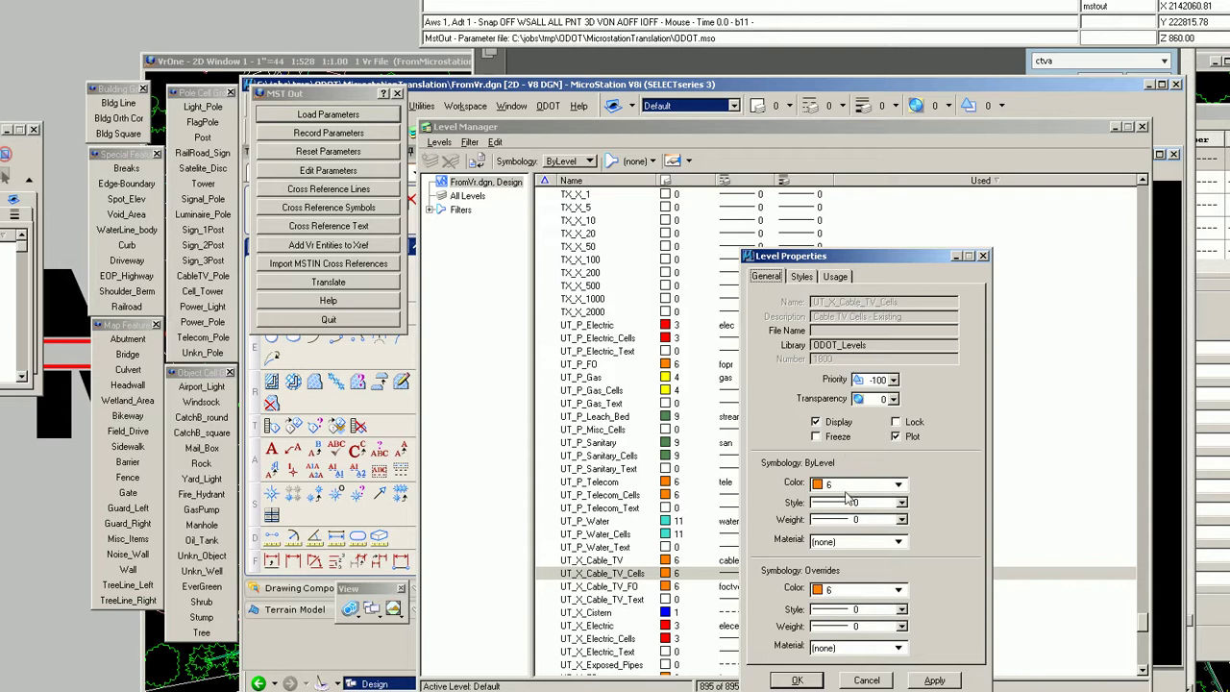
{"action": "left_click", "coordinate": [868, 679]}
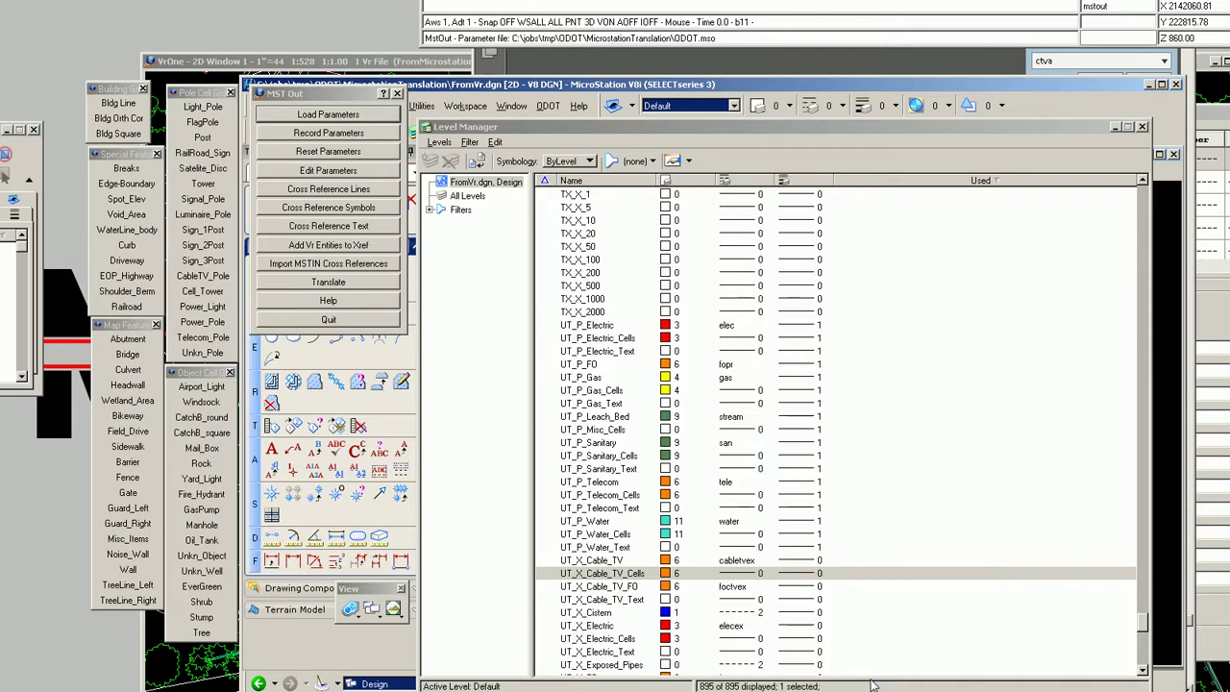
{"action": "left_click", "coordinate": [1141, 126]}
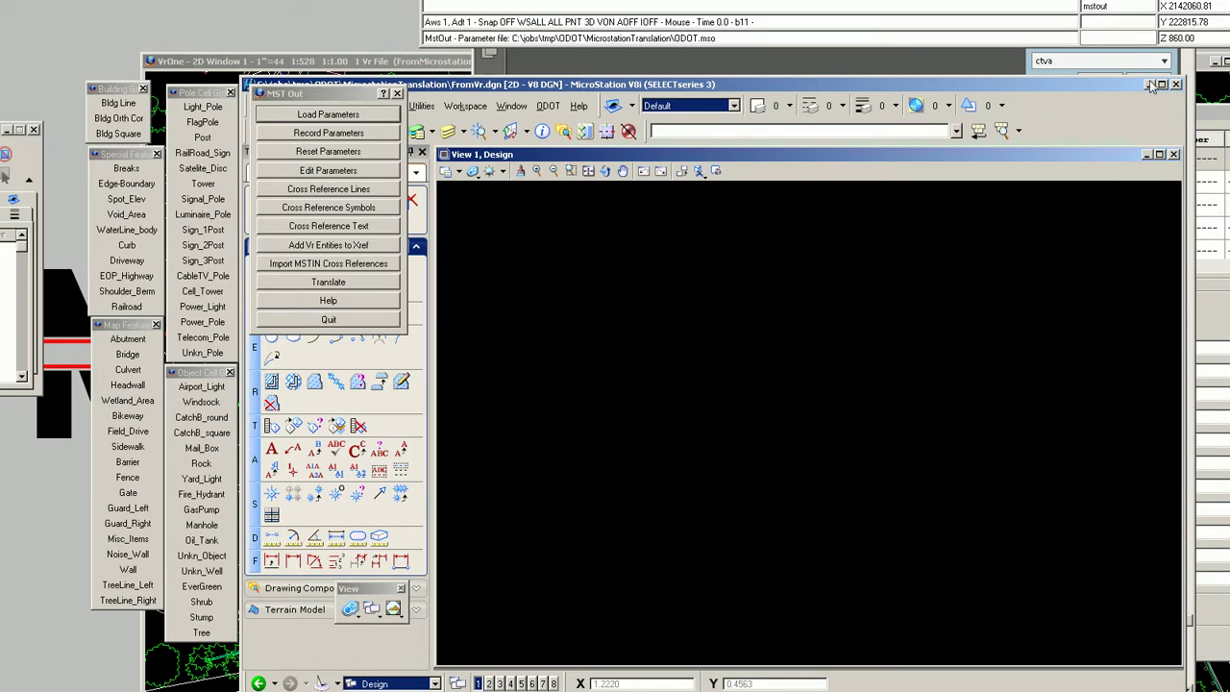
{"action": "left_click", "coordinate": [1148, 85]}
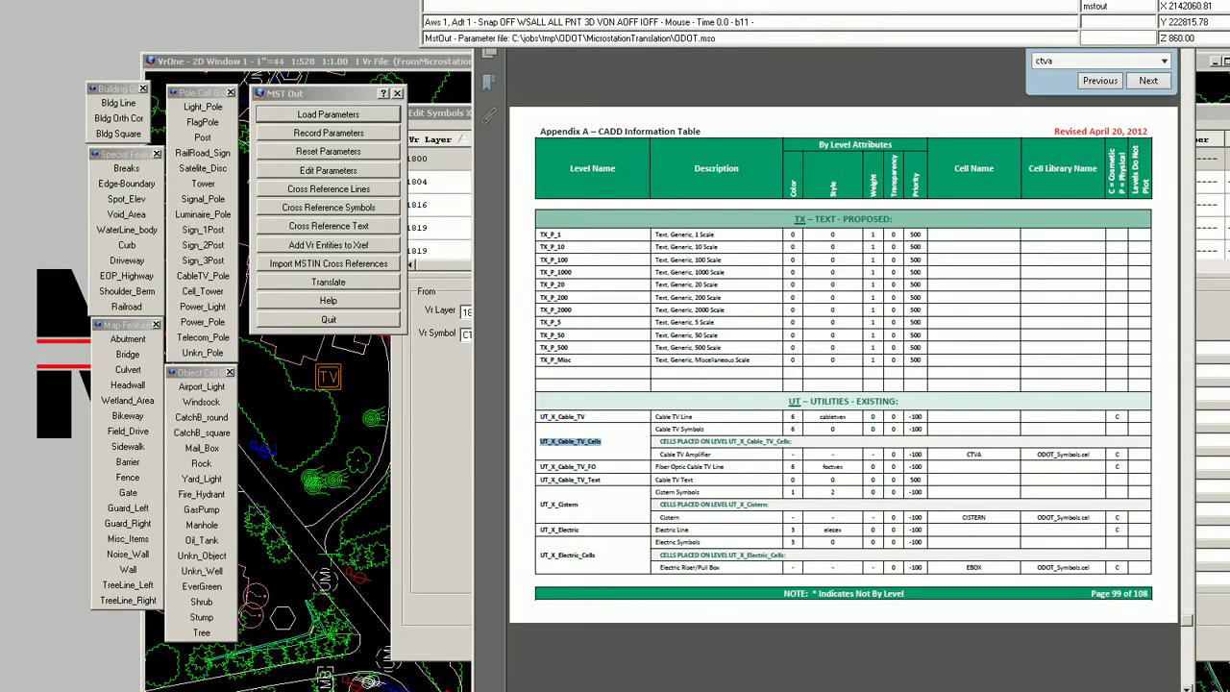
- Map the 1800 CTVA symbol to cell CTVA, level 1800, UT_X_Cable_TV_Cells, scale 50
{"action": "key", "text": "alt+Tab"}
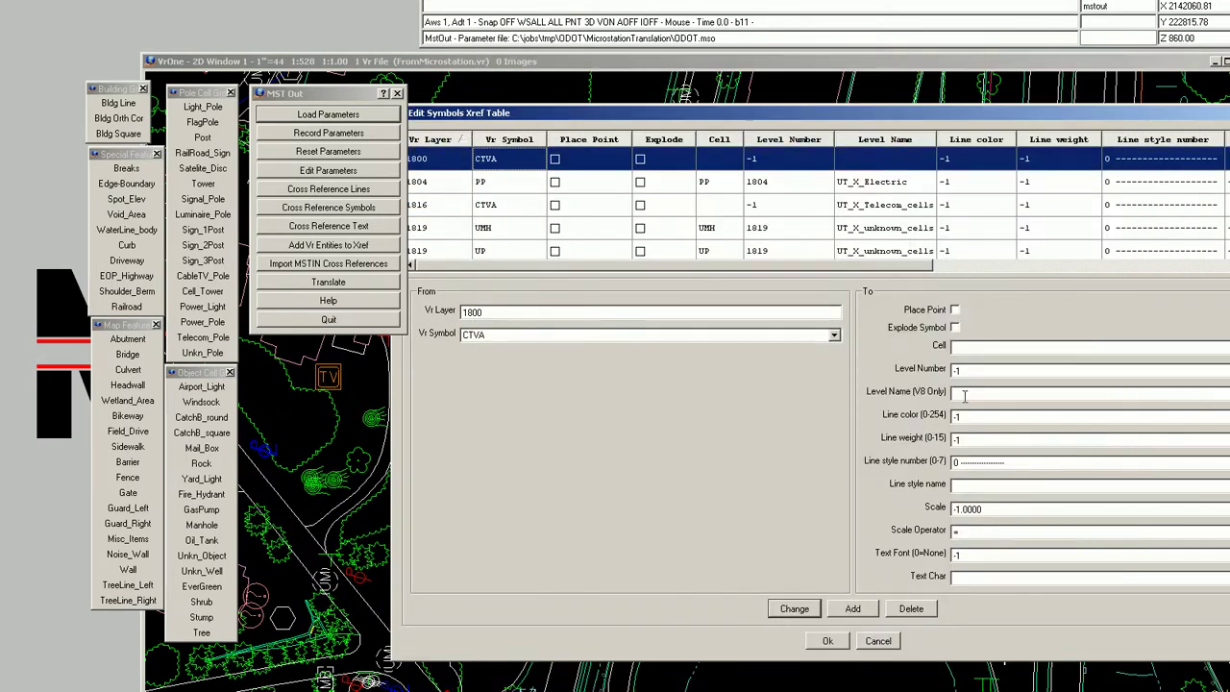
{"action": "left_click", "coordinate": [975, 348]}
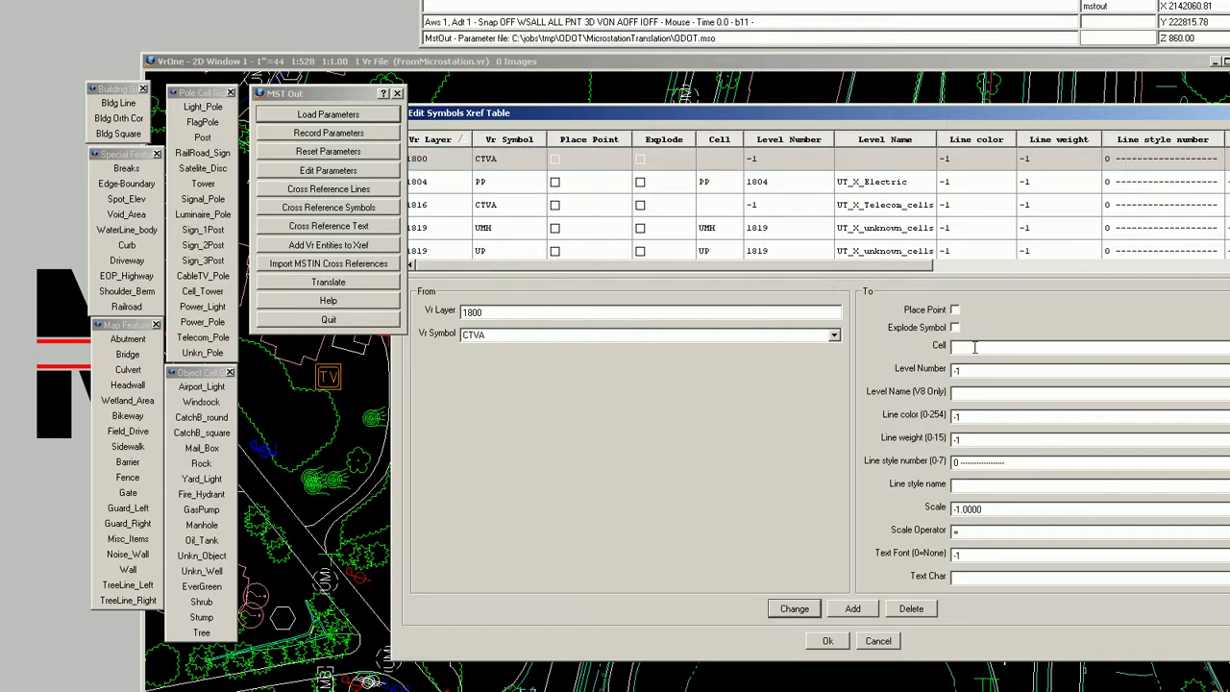
{"action": "type", "text": "CTVA"}
{"action": "key", "text": "Tab"}
{"action": "type", "text": "1800"}
{"action": "key", "text": "Tab"}
{"action": "key", "text": "ctrl+v"}
{"action": "left_click_drag", "start_coordinate": [991, 509], "coordinate": [871, 507]}
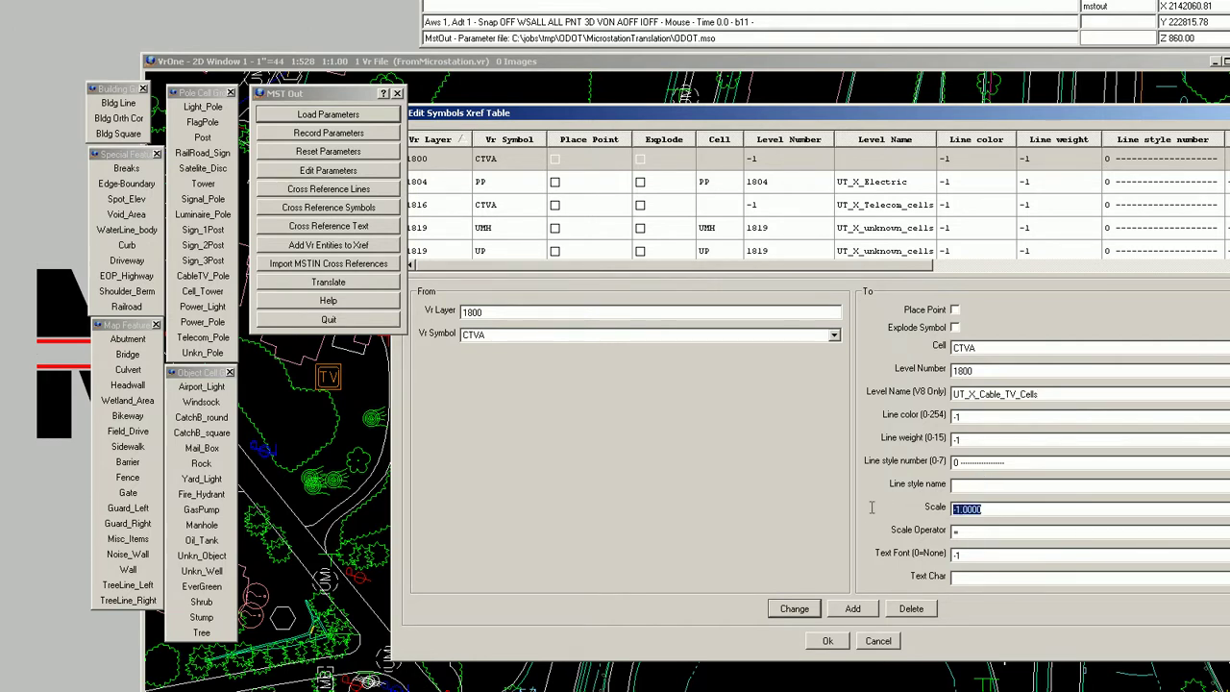
{"action": "type", "text": "50"}
{"action": "key", "text": "Tab"}
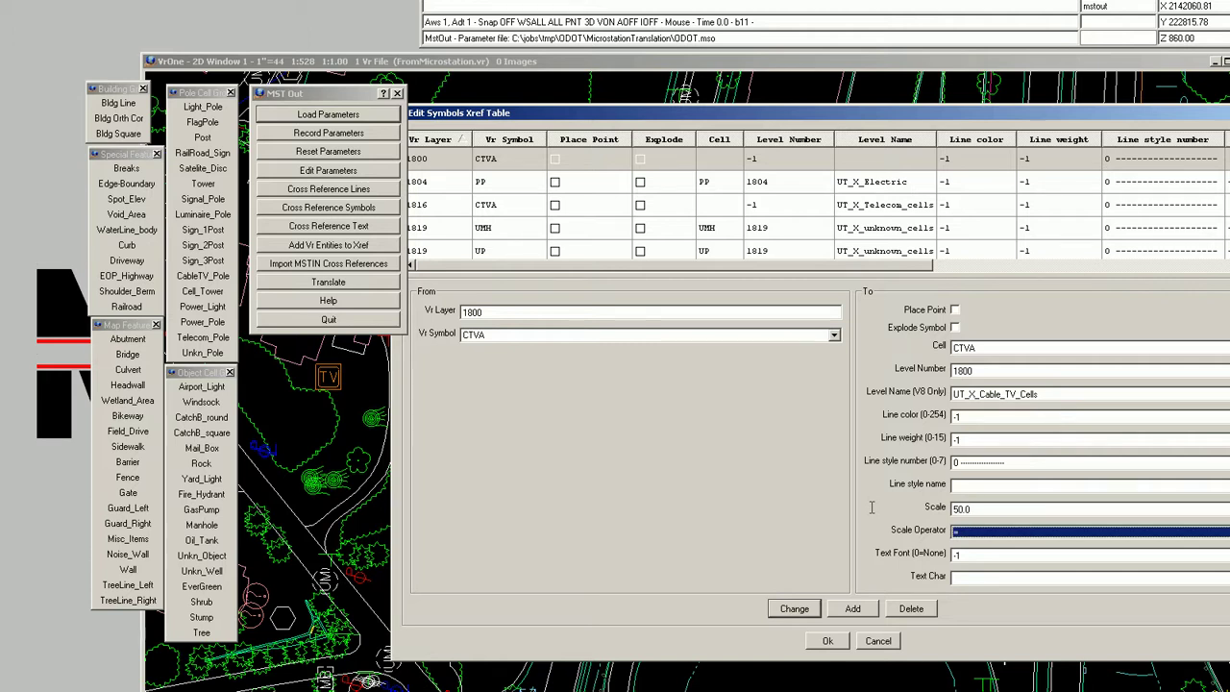
{"action": "left_click", "coordinate": [794, 611]}
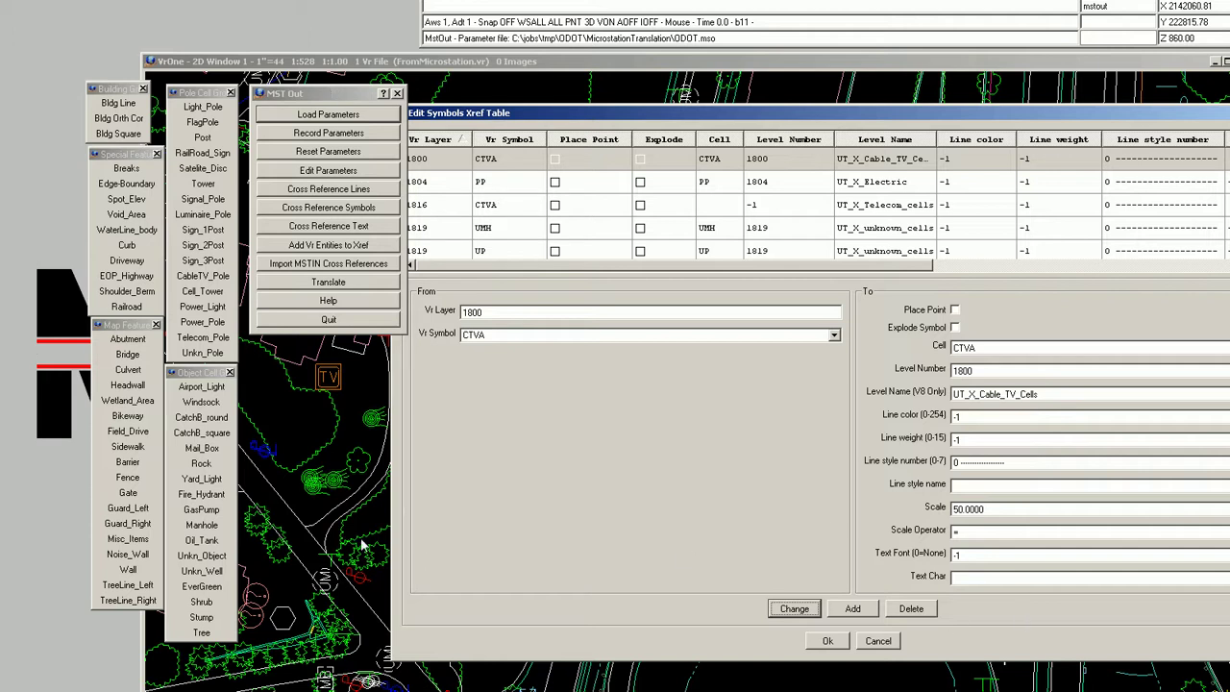
- Resize and reposition the cross-reference table window to review the entries
{"action": "left_click_drag", "start_coordinate": [392, 525], "coordinate": [650, 526]}
{"action": "left_click_drag", "start_coordinate": [1051, 113], "coordinate": [757, 123]}
{"action": "left_click_drag", "start_coordinate": [740, 268], "coordinate": [690, 262]}
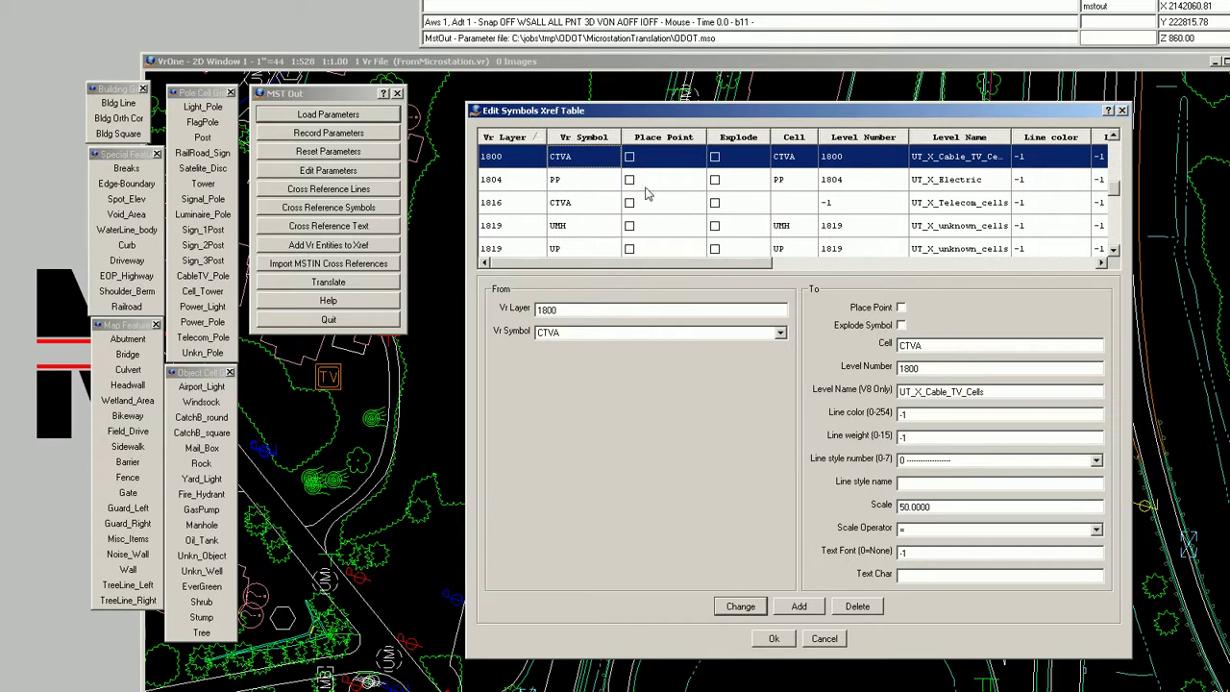
{"action": "left_click_drag", "start_coordinate": [733, 267], "coordinate": [851, 268]}
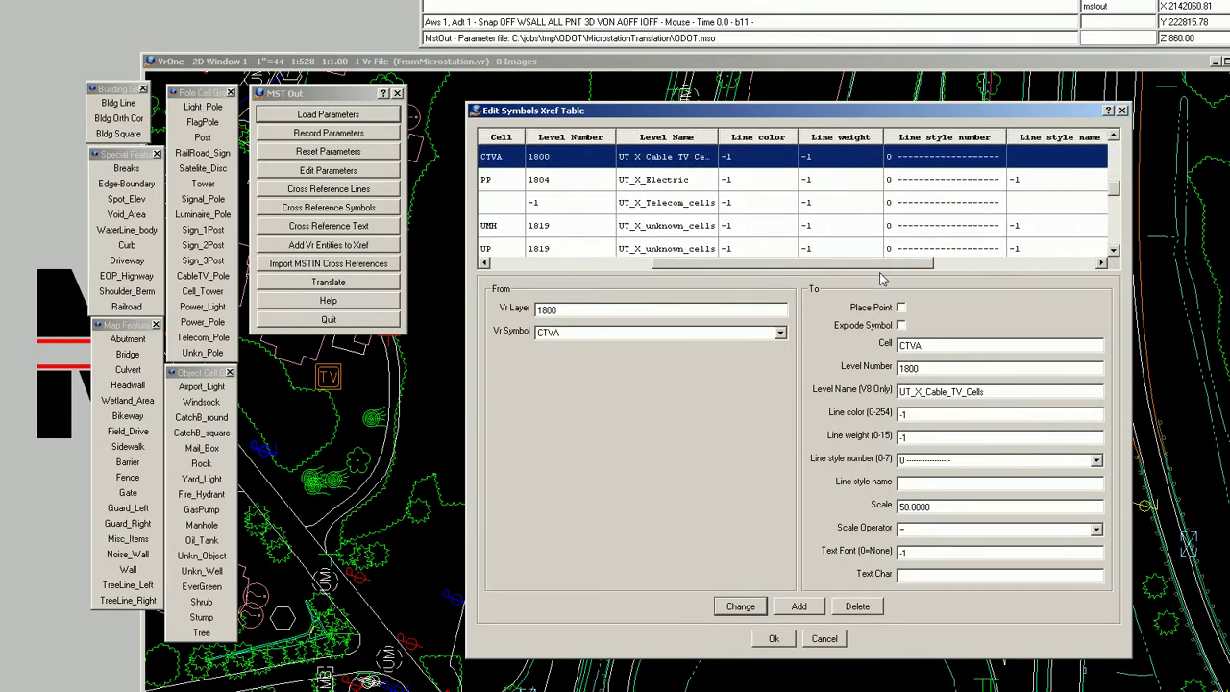
{"action": "left_click_drag", "start_coordinate": [757, 266], "coordinate": [634, 272]}
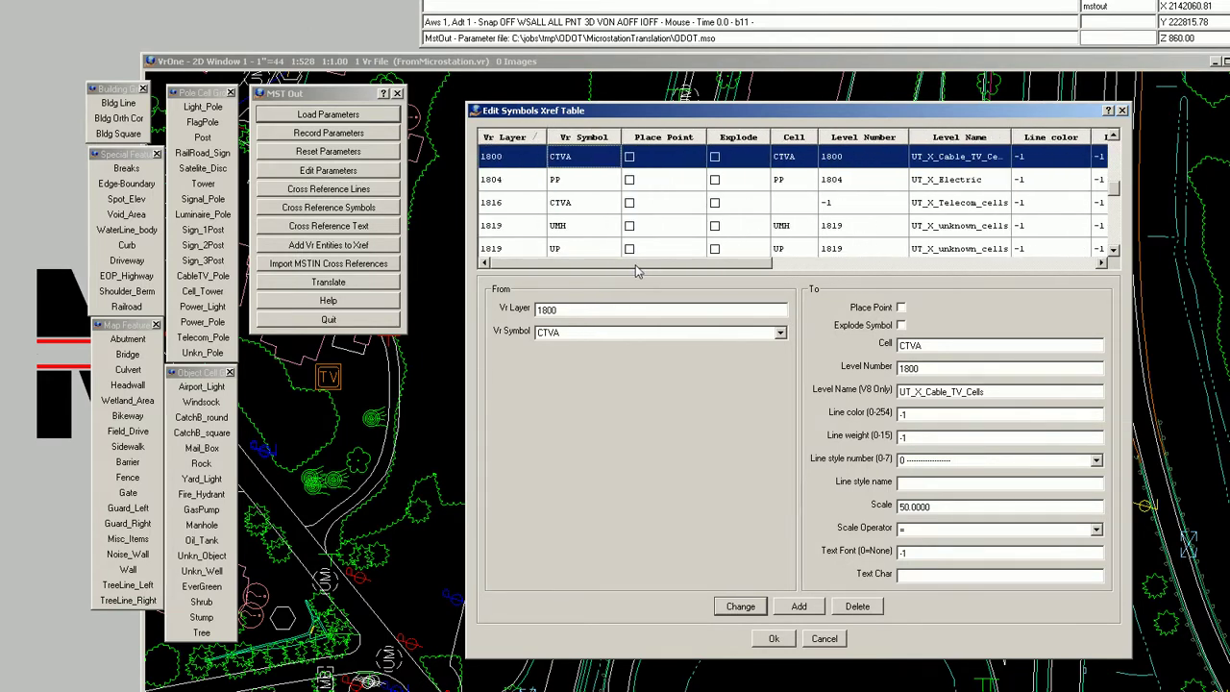
- Accept the Xref table, run Translate to write VrOutput.mst, and close the report
{"action": "left_click", "coordinate": [775, 639]}
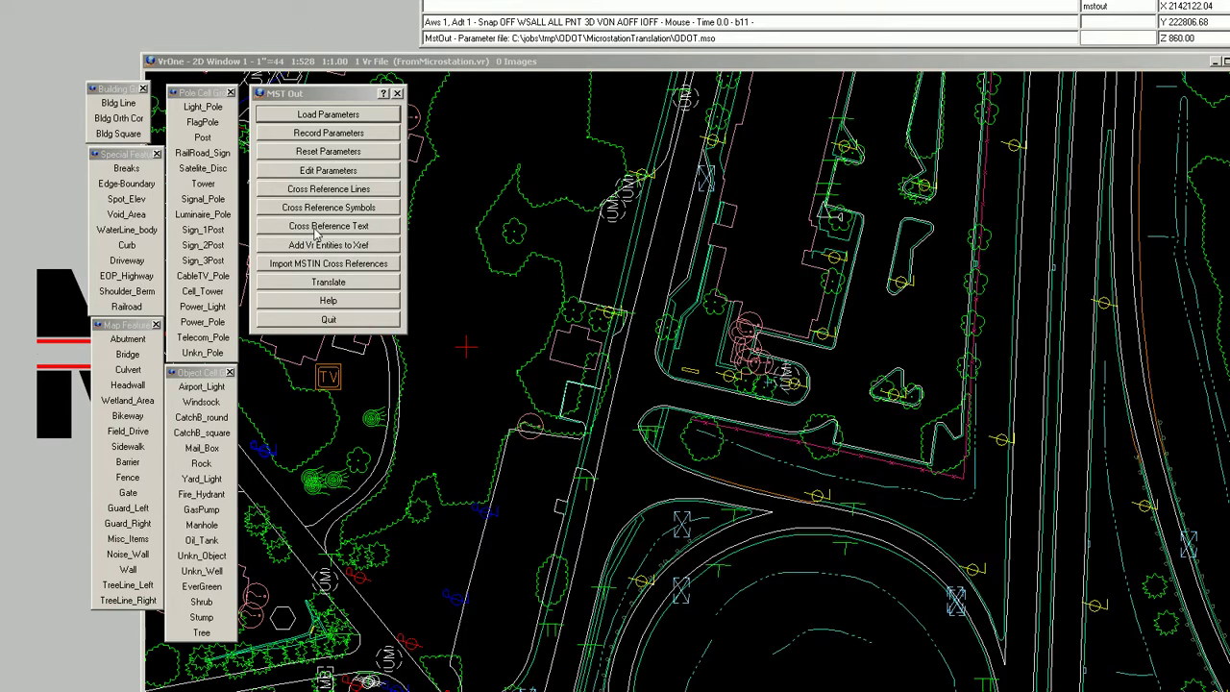
{"action": "left_click", "coordinate": [360, 283]}
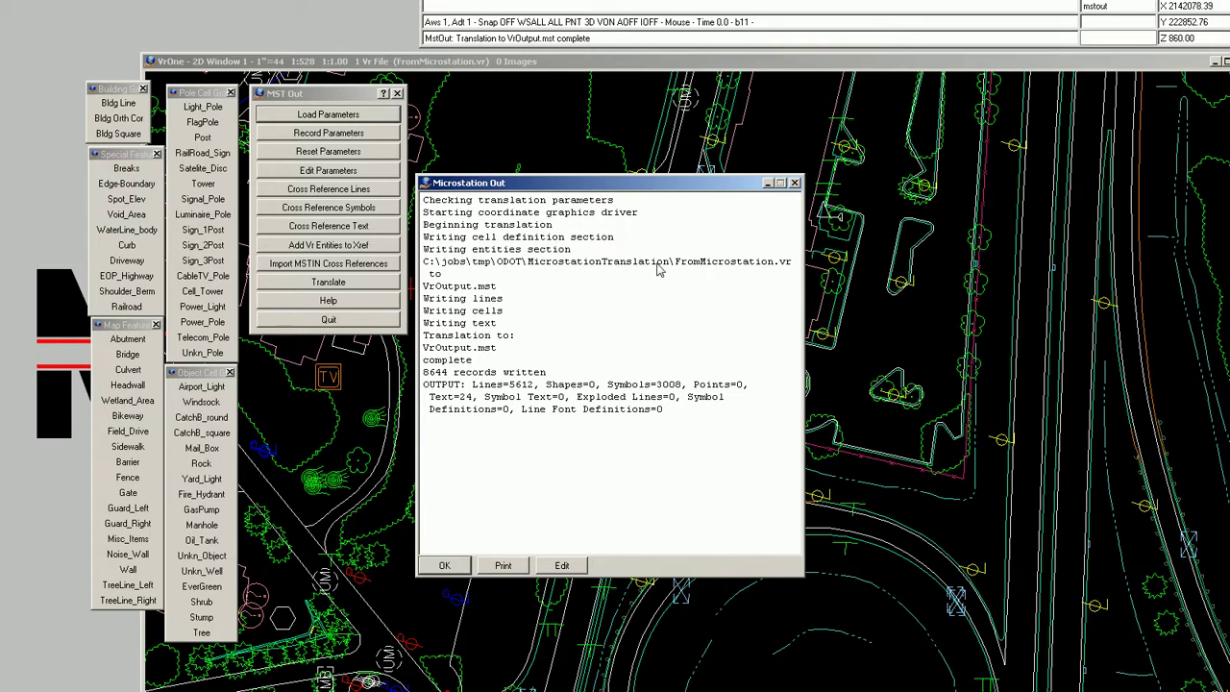
{"action": "left_click_drag", "start_coordinate": [425, 292], "coordinate": [509, 294]}
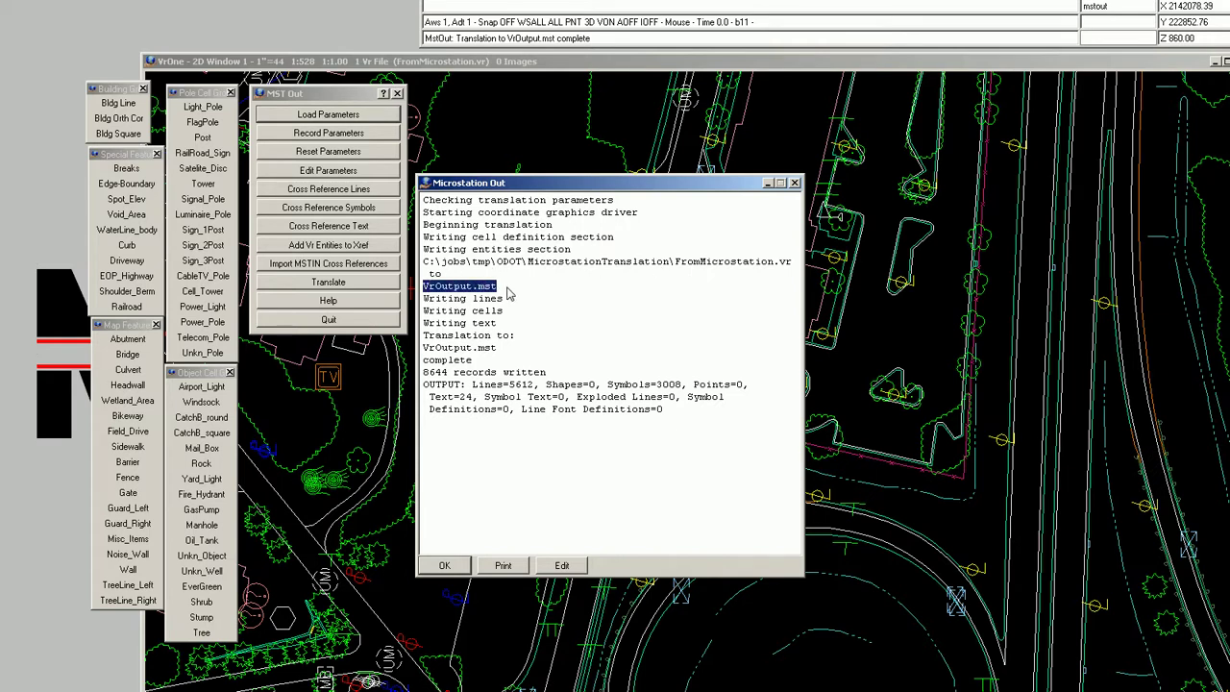
{"action": "left_click", "coordinate": [447, 566]}
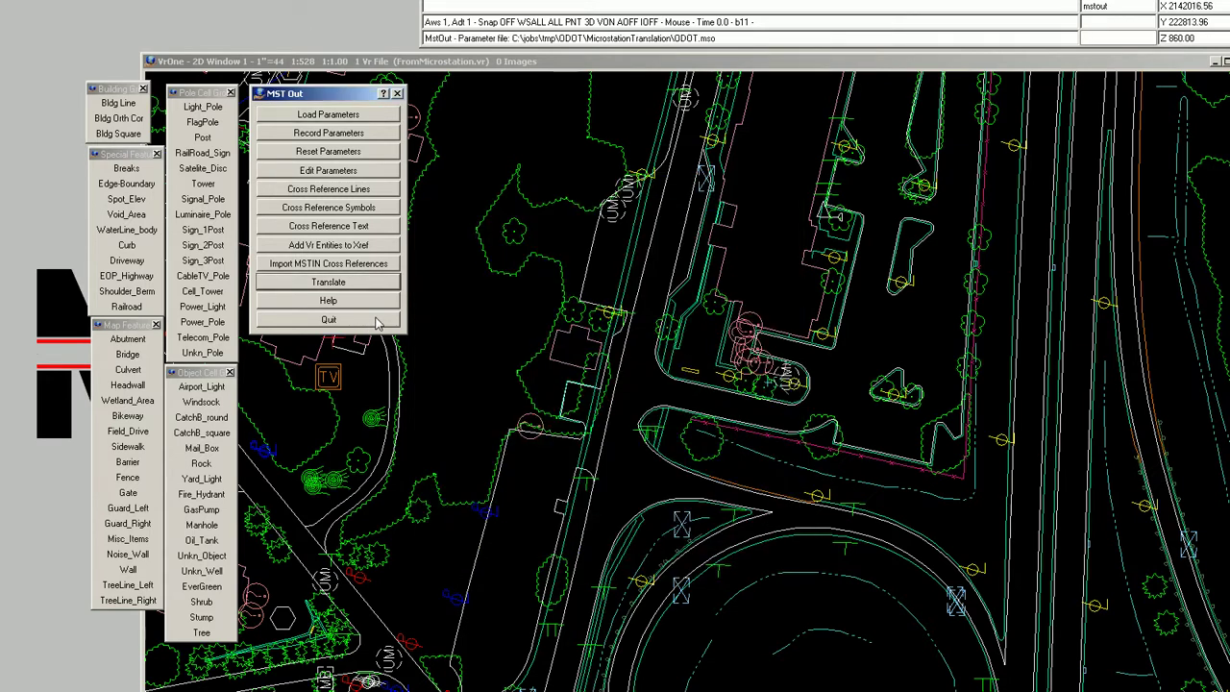
- Quit MST Out saving ODOT.mso, reload it in Notepad++, check the SYMX lines, then close
{"action": "left_click", "coordinate": [378, 322]}
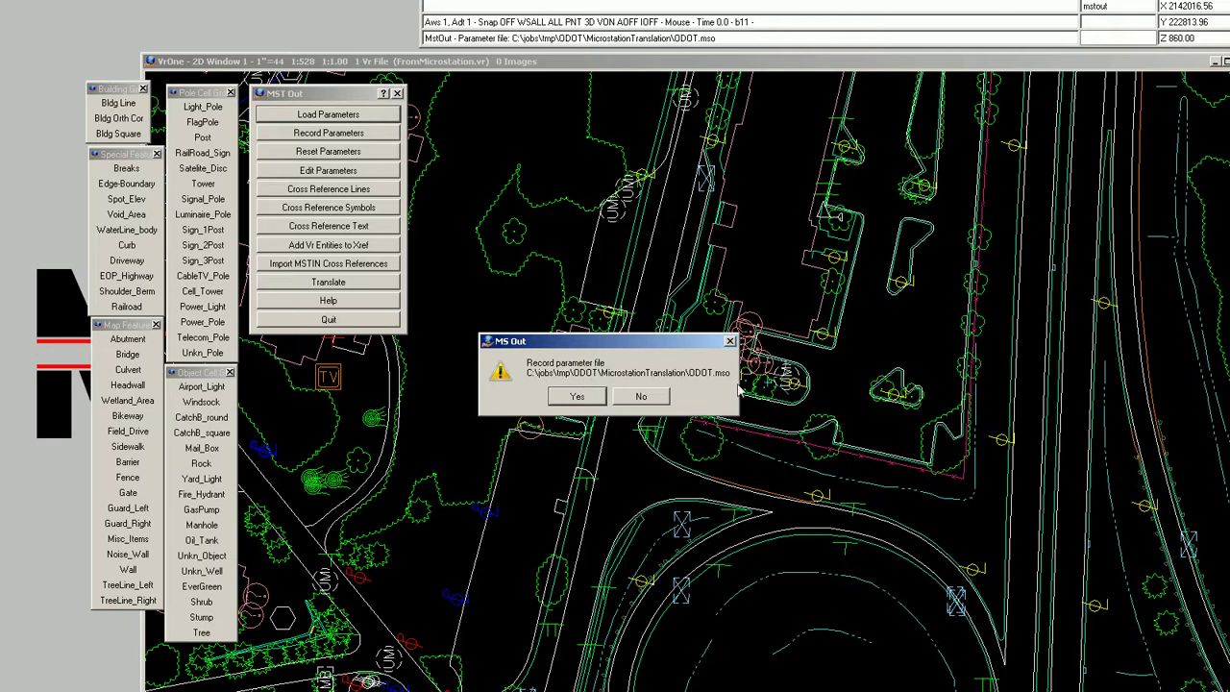
{"action": "left_click", "coordinate": [584, 402]}
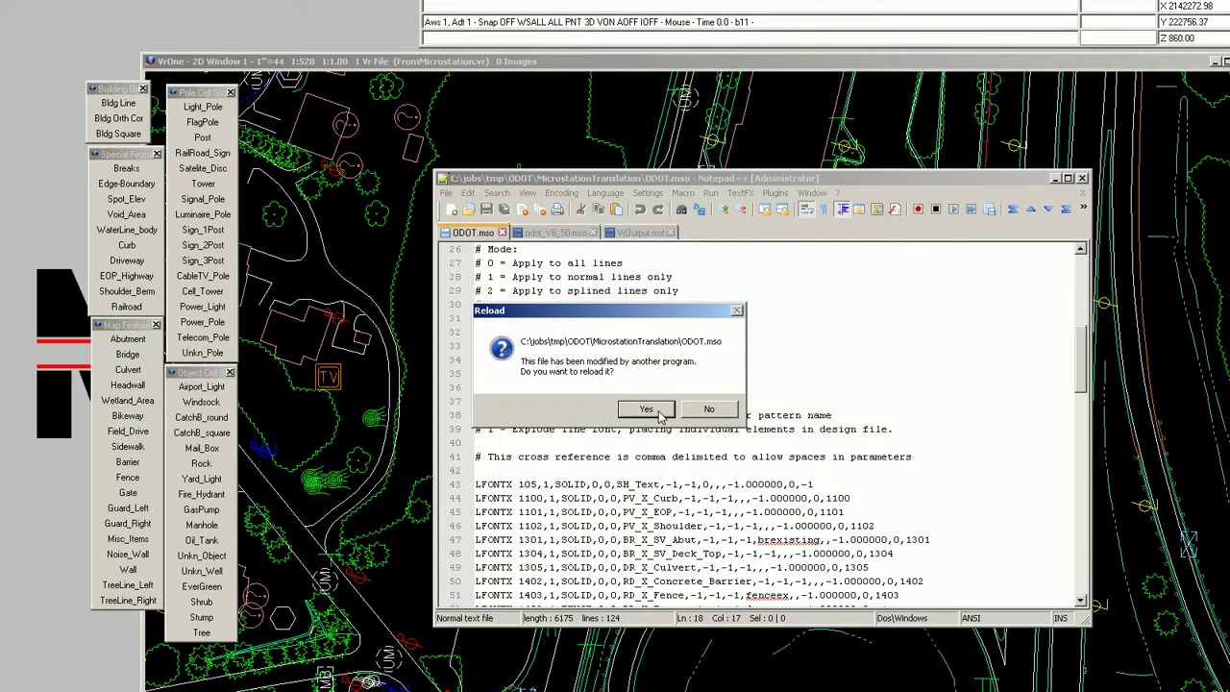
{"action": "left_click", "coordinate": [659, 411]}
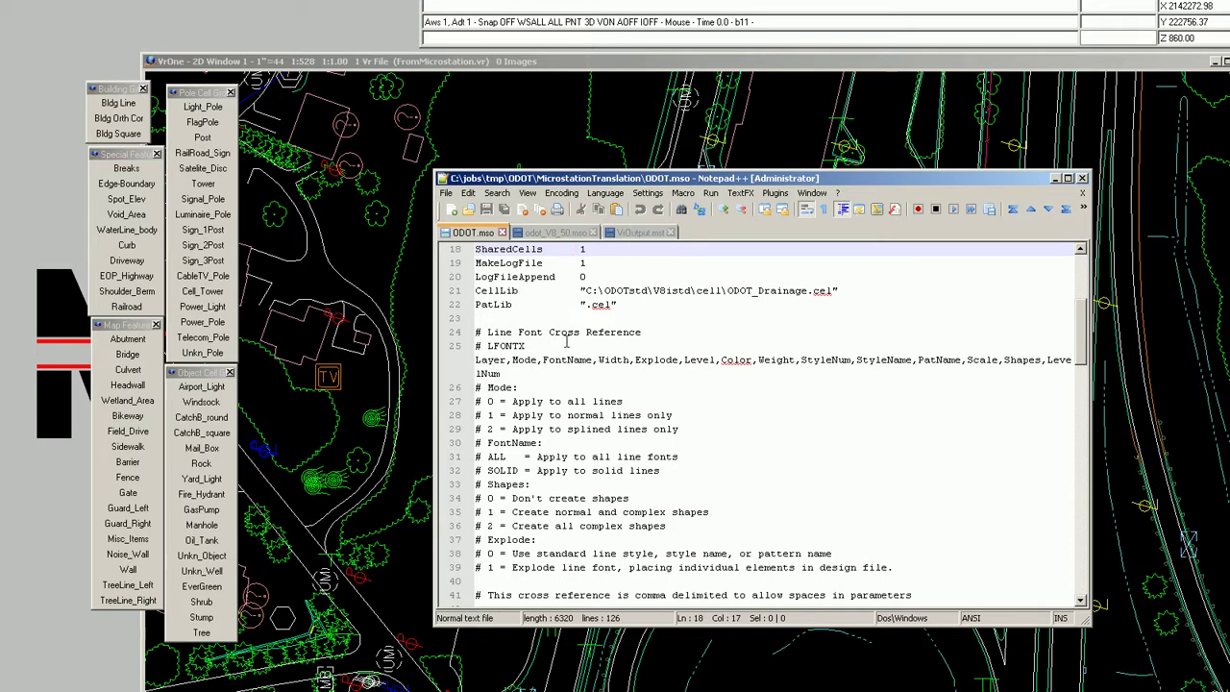
{"action": "scroll", "coordinate": [602, 359], "scroll_direction": "down", "scroll_amount": 14}
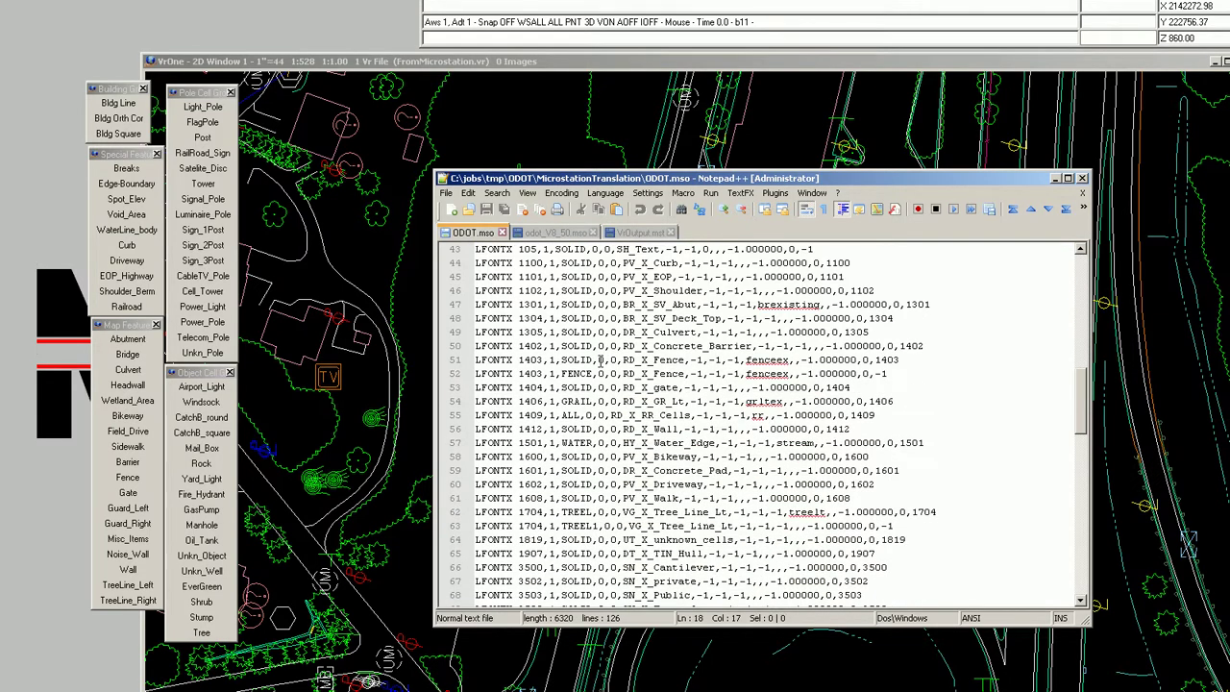
{"action": "scroll", "coordinate": [577, 453], "scroll_direction": "down", "scroll_amount": 3}
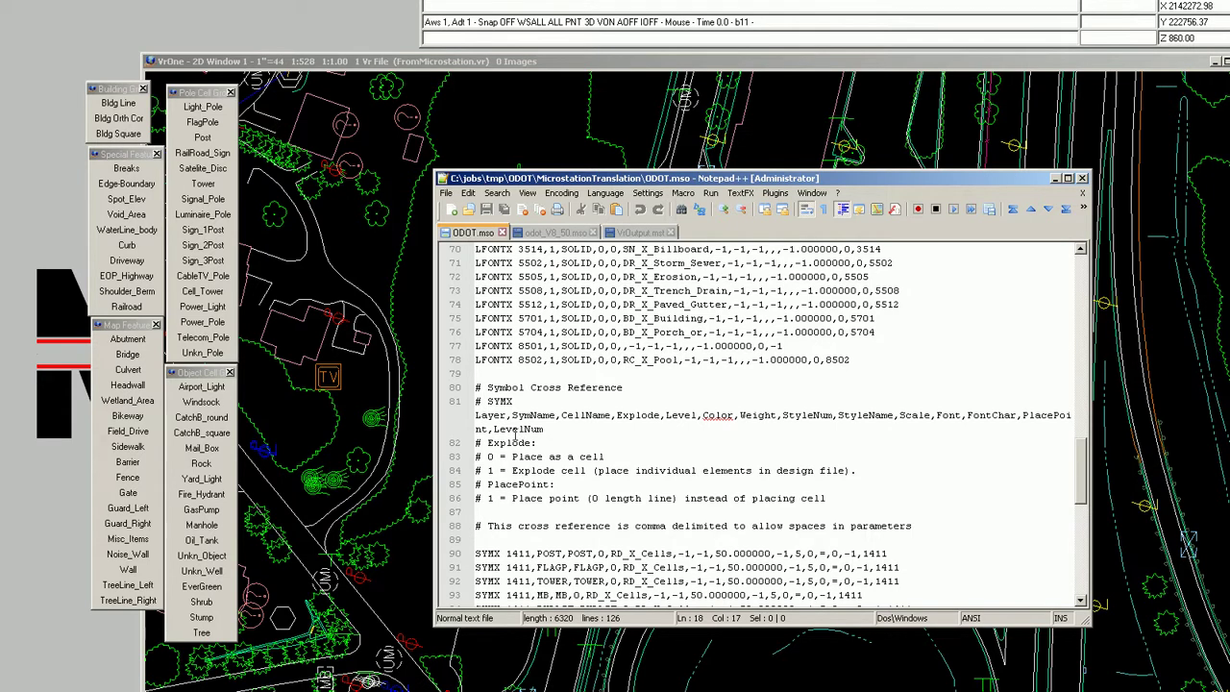
{"action": "scroll", "coordinate": [510, 440], "scroll_direction": "down", "scroll_amount": 4}
{"action": "scroll", "coordinate": [509, 442], "scroll_direction": "down", "scroll_amount": 6}
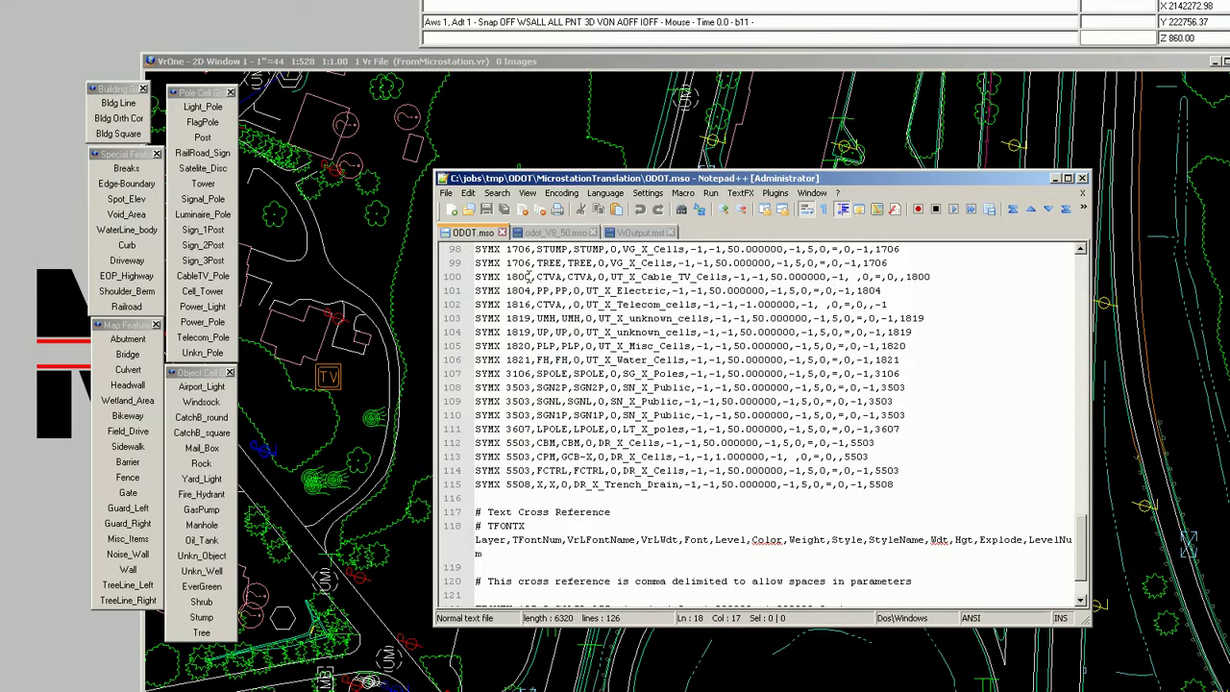
{"action": "left_click", "coordinate": [1054, 179]}
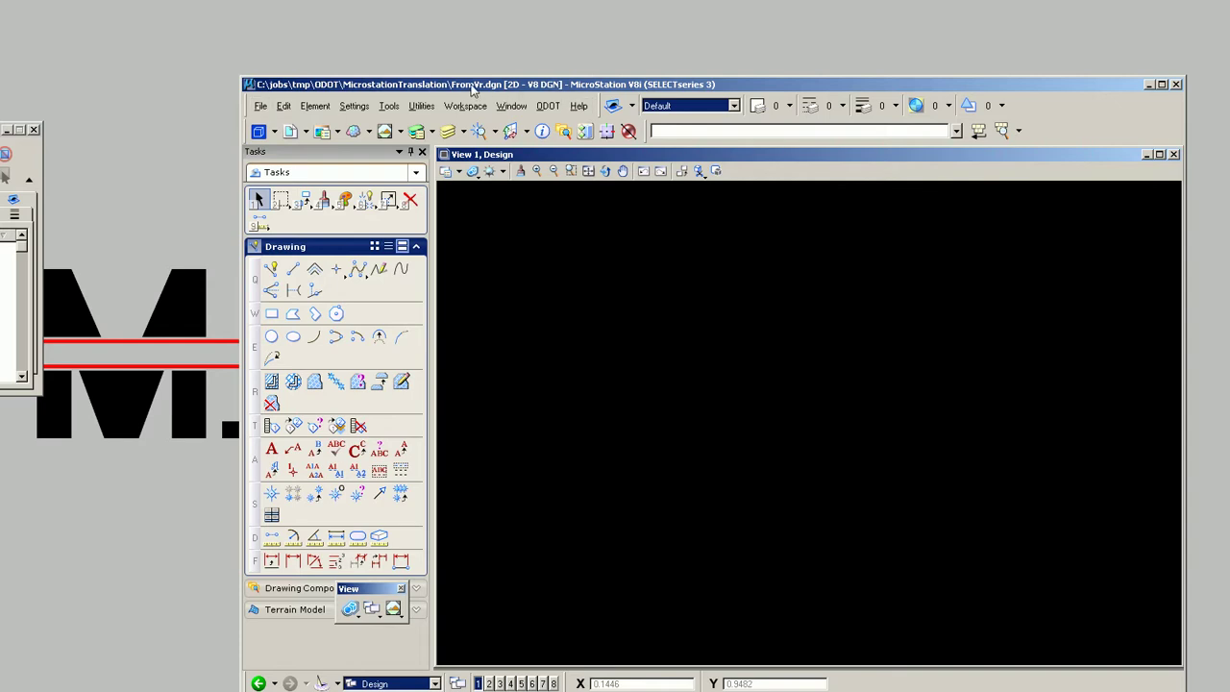
- Load the import tool with 'mdl load mstin8' and enable Set All Elements to ByLevel
{"action": "left_click", "coordinate": [733, 131]}
{"action": "type", "text": "mdl load"}
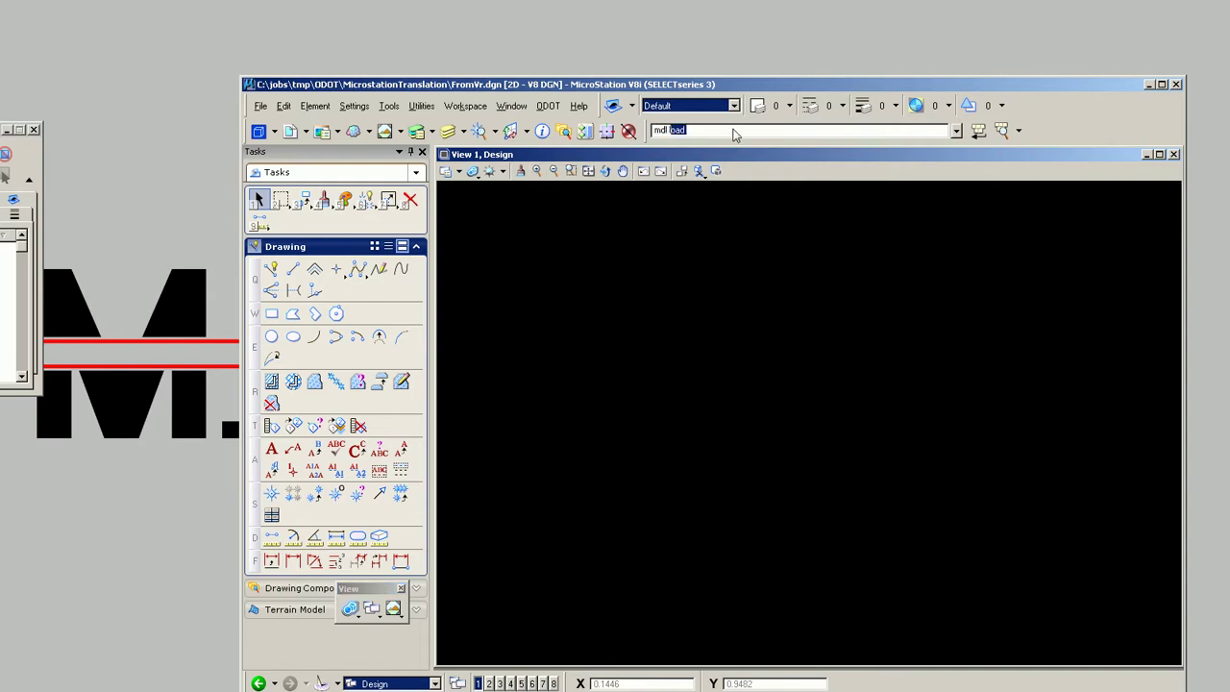
{"action": "type", "text": " mstin8"}
{"action": "key", "text": "Return"}
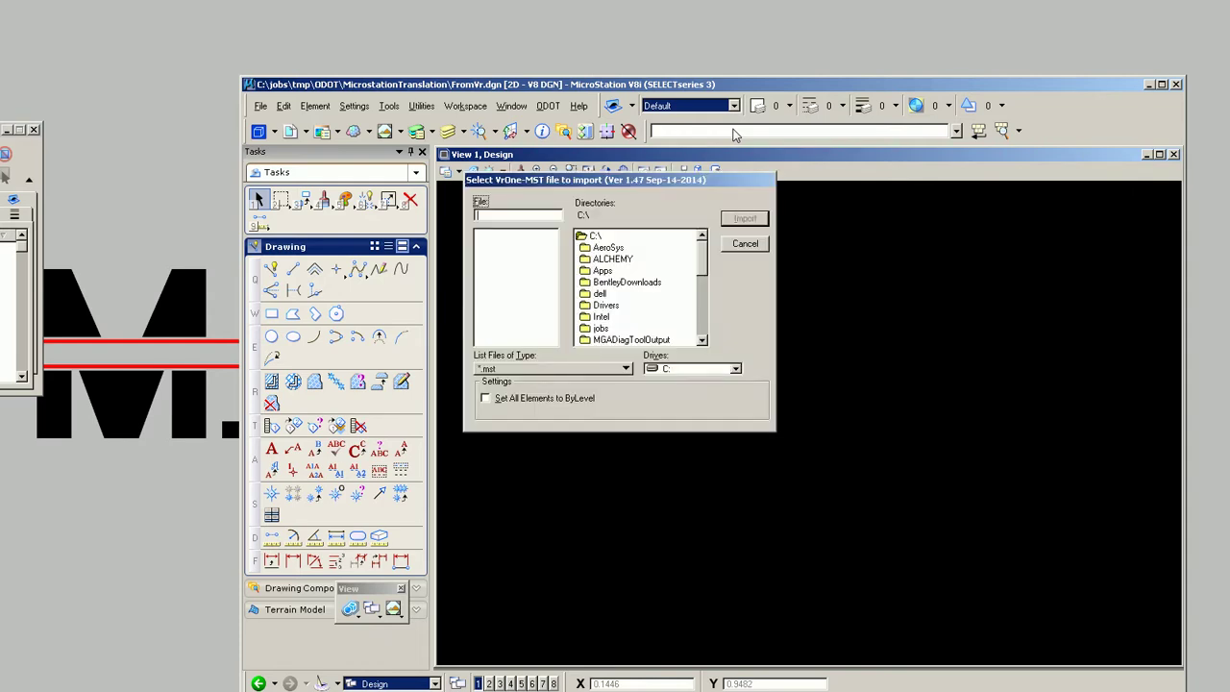
{"action": "left_click", "coordinate": [484, 398]}
- Browse to c:\jobs\tmp\odot\MicrostationTranslation and import VrOutput.mst
{"action": "left_click", "coordinate": [551, 218]}
{"action": "type", "text": "c:\\jobs\\tmp\\odot\\"}
{"action": "key", "text": "Return"}
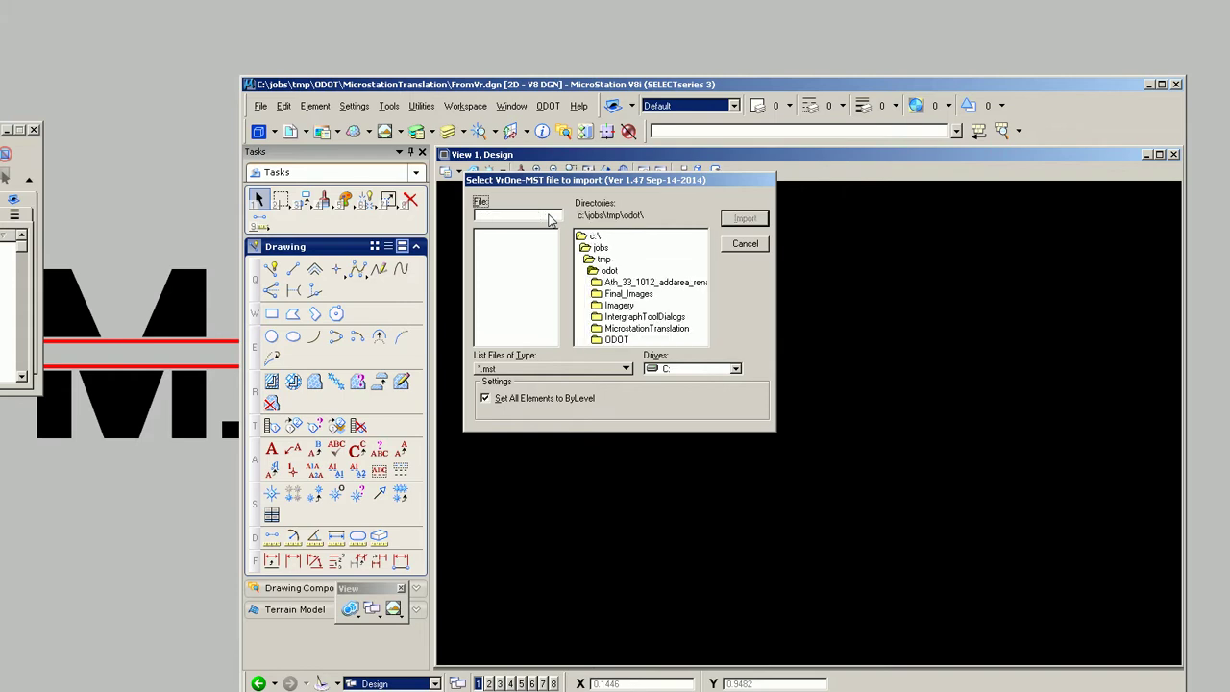
{"action": "double_click", "coordinate": [629, 329]}
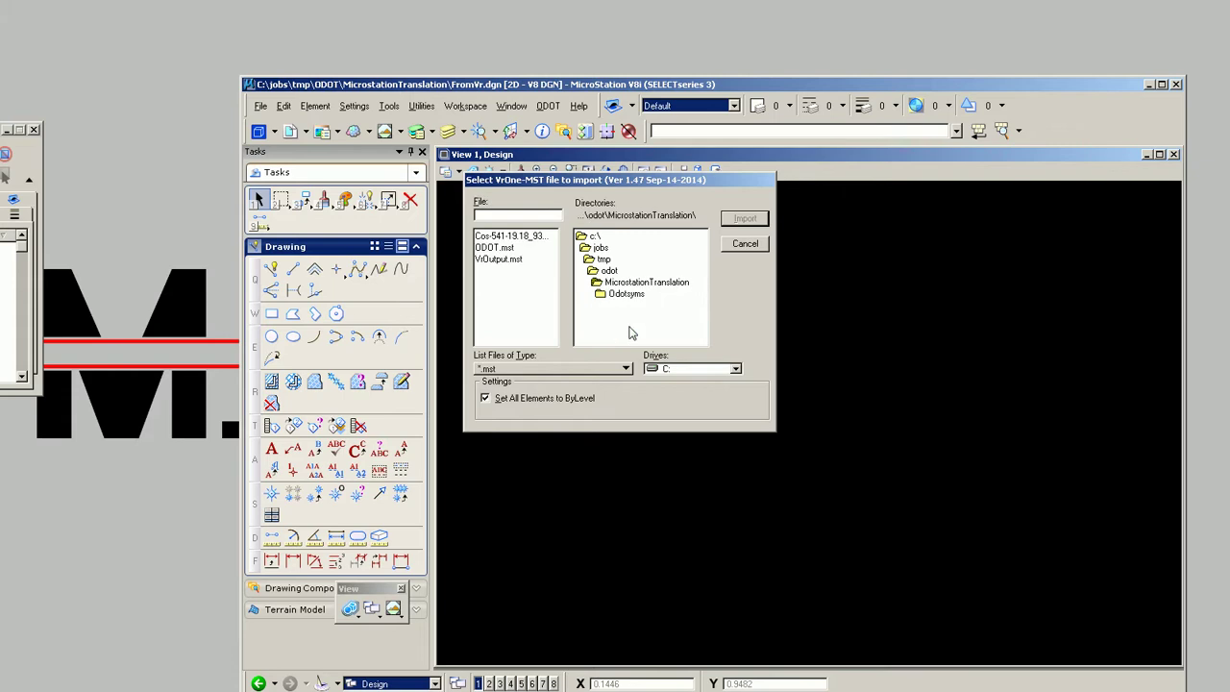
{"action": "double_click", "coordinate": [500, 260]}
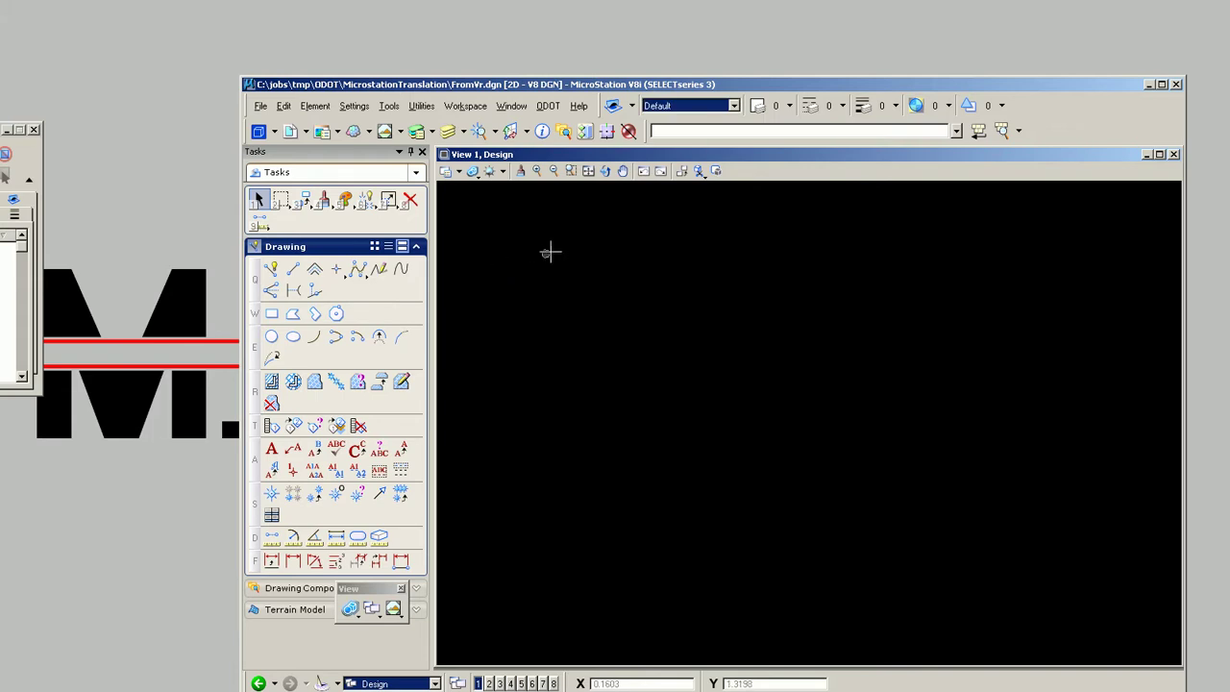
- Fit the view, then zoom and pan onto the T-V cable TV pedestal beside a house
{"action": "left_click", "coordinate": [588, 173]}
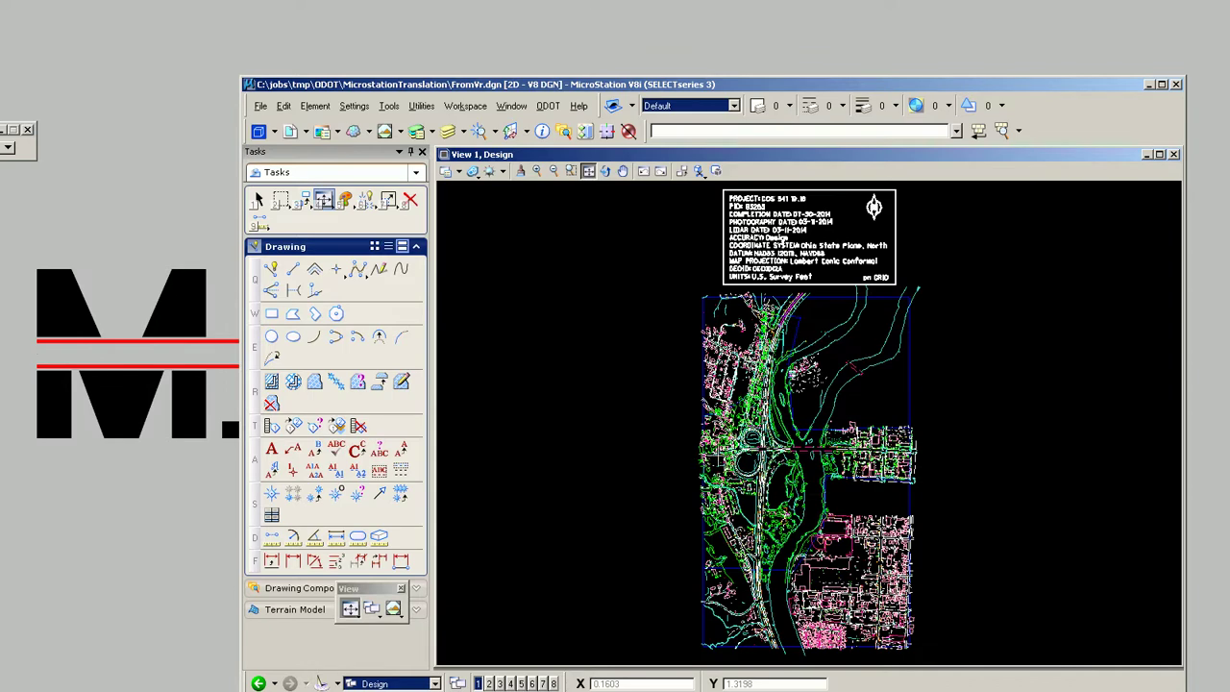
{"action": "scroll", "coordinate": [709, 400], "scroll_direction": "up", "scroll_amount": 6}
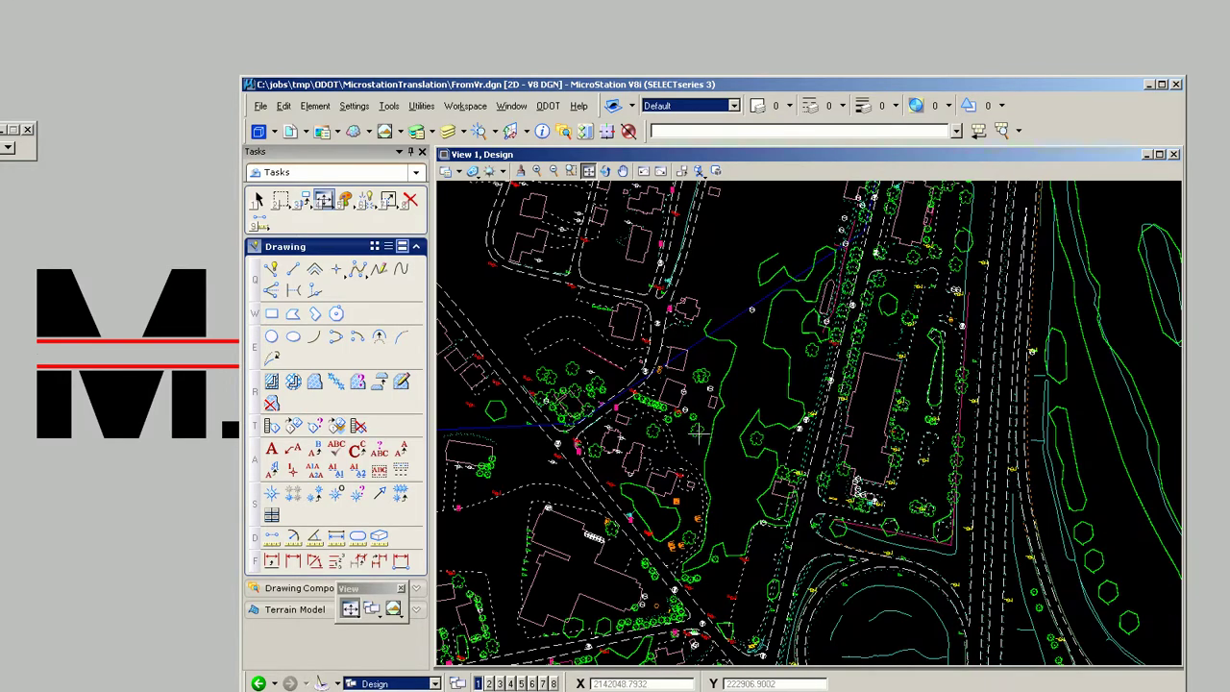
{"action": "mouse_move", "coordinate": [733, 504]}
{"action": "middle_mouse_down"}
{"action": "mouse_move", "coordinate": [838, 267]}
{"action": "mouse_move", "coordinate": [713, 386]}
{"action": "middle_mouse_up"}
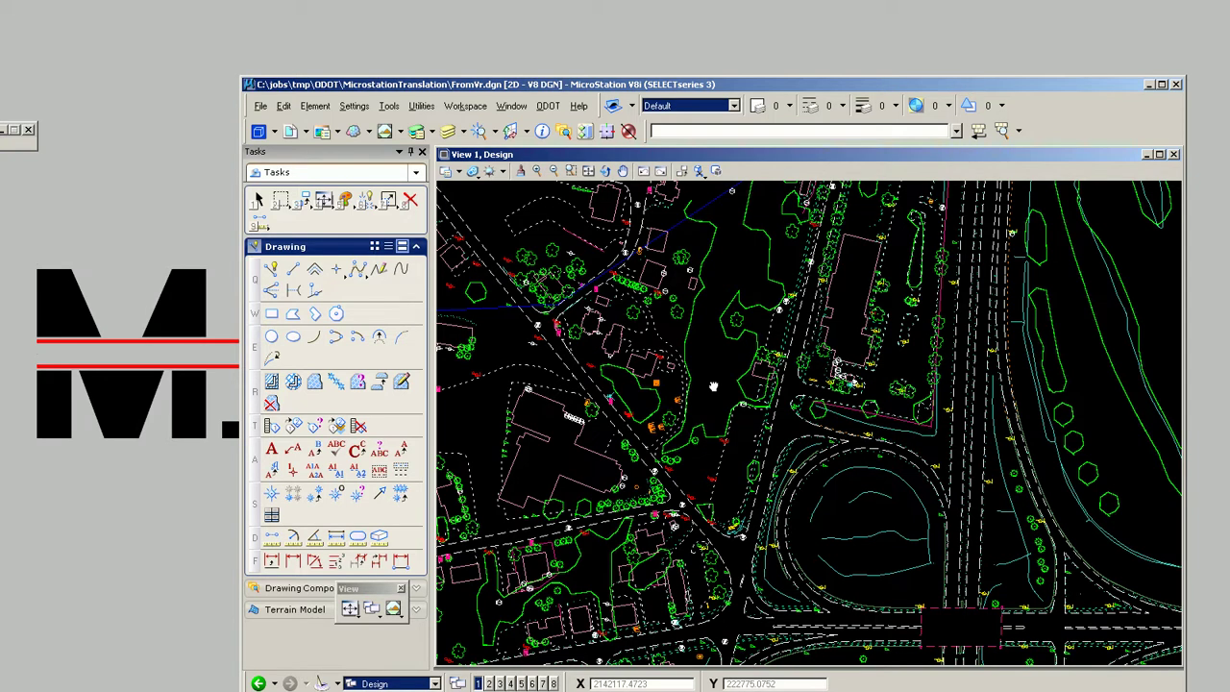
{"action": "mouse_move", "coordinate": [716, 357]}
{"action": "middle_mouse_down"}
{"action": "mouse_move", "coordinate": [807, 490]}
{"action": "mouse_move", "coordinate": [769, 373]}
{"action": "middle_mouse_up"}
{"action": "right_click", "coordinate": [769, 374]}
{"action": "scroll", "coordinate": [723, 394], "scroll_direction": "up", "scroll_amount": 4}
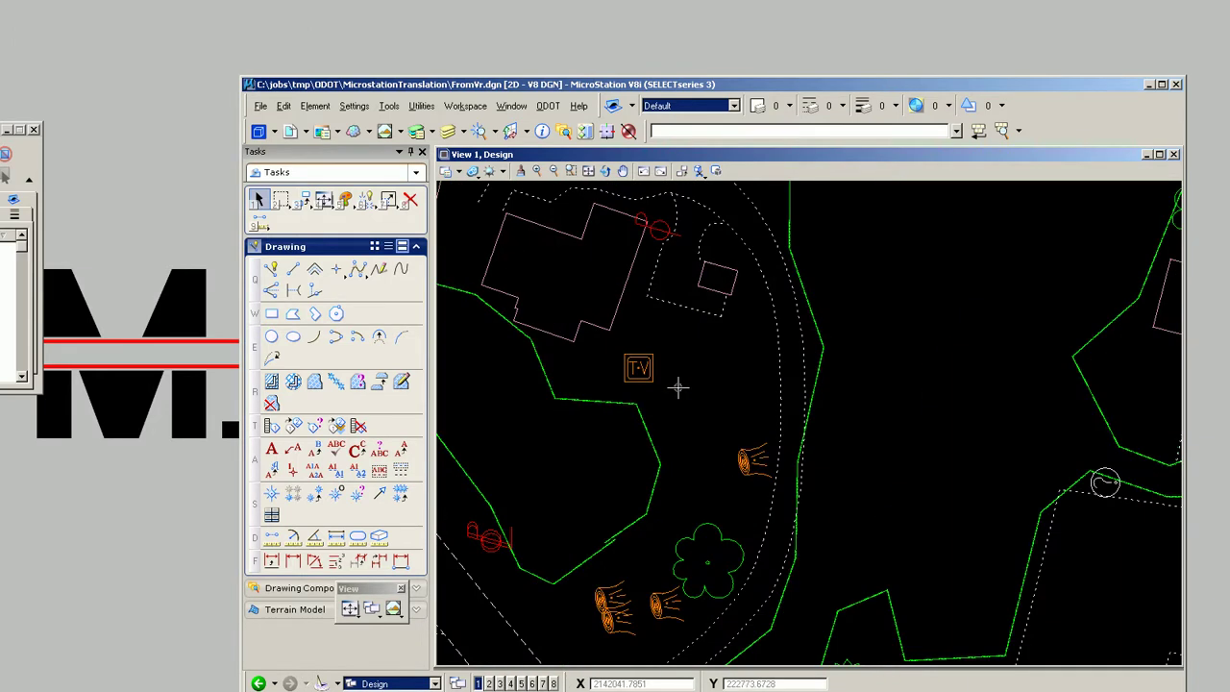
{"action": "middle_click_drag", "start_coordinate": [676, 386], "coordinate": [776, 451]}
{"action": "mouse_move", "coordinate": [754, 434]}
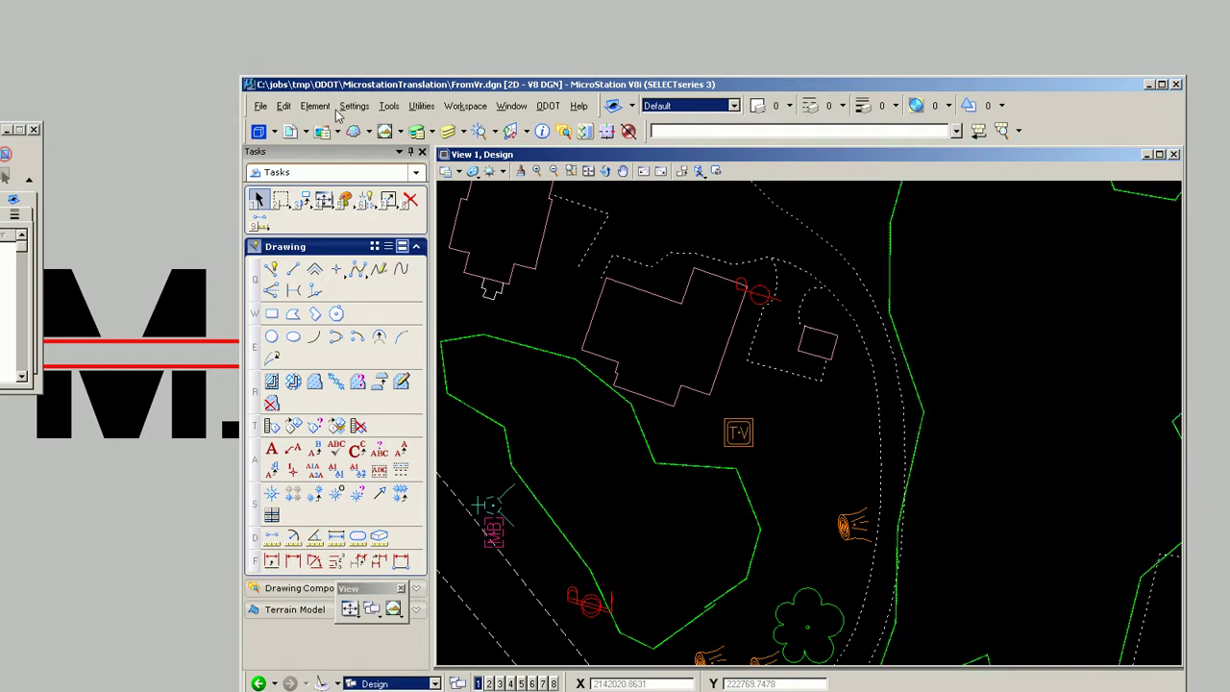
- Use 'model properties' to set annotation scale Engr 1:50 and line style scale to Annotation Scale
{"action": "left_click", "coordinate": [350, 107]}
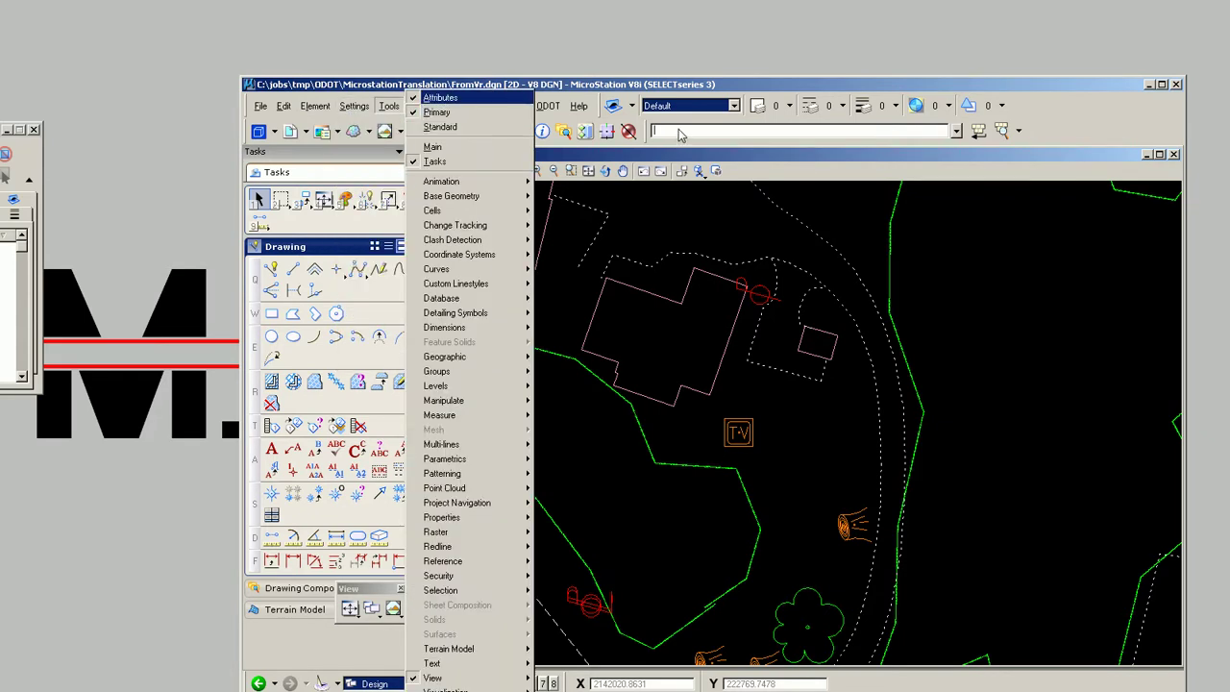
{"action": "left_click", "coordinate": [678, 134]}
{"action": "type", "text": "model properties"}
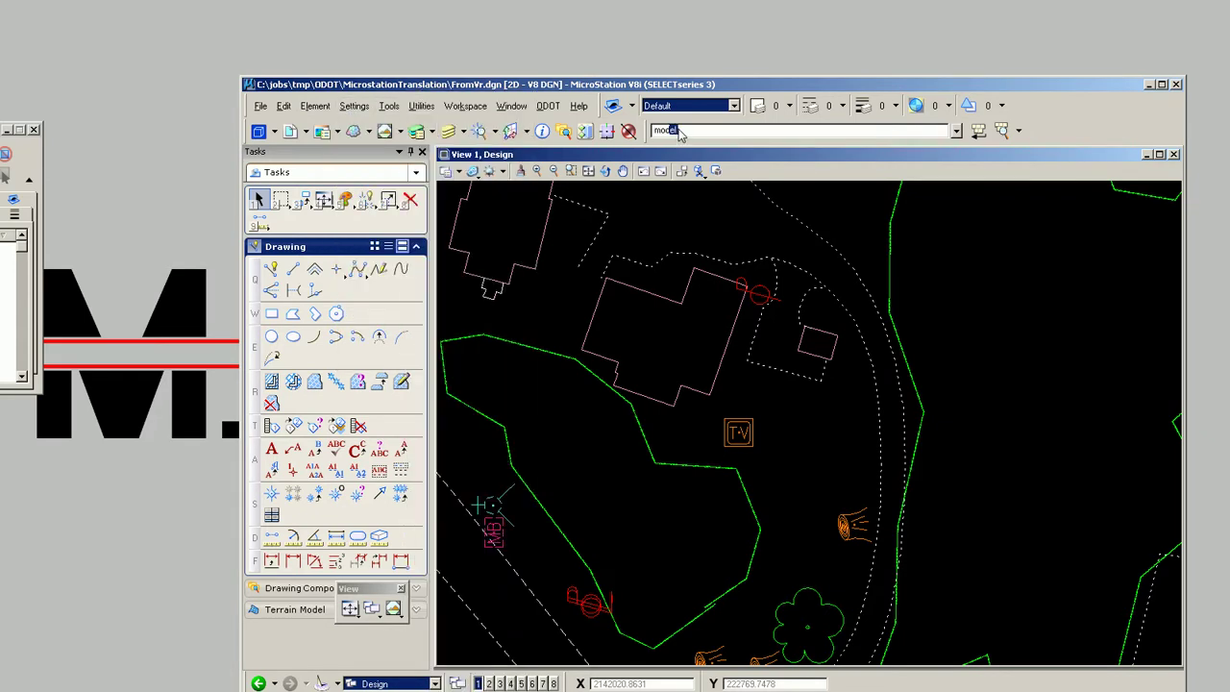
{"action": "key", "text": "Return"}
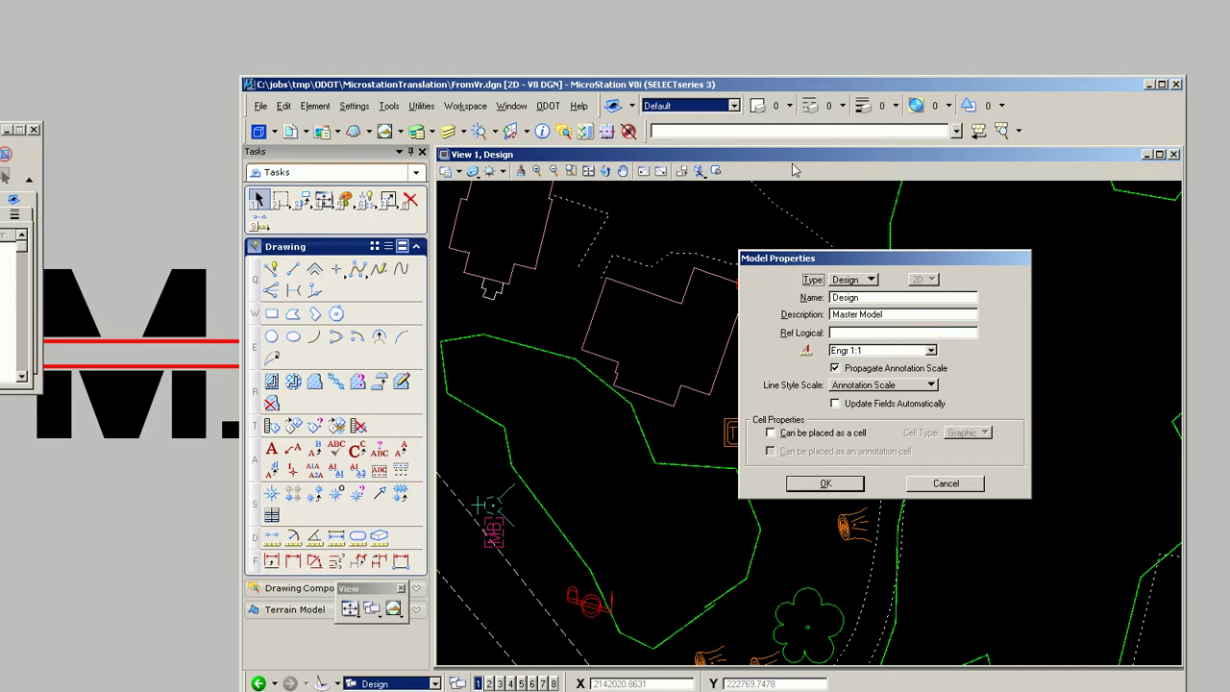
{"action": "left_click", "coordinate": [930, 350]}
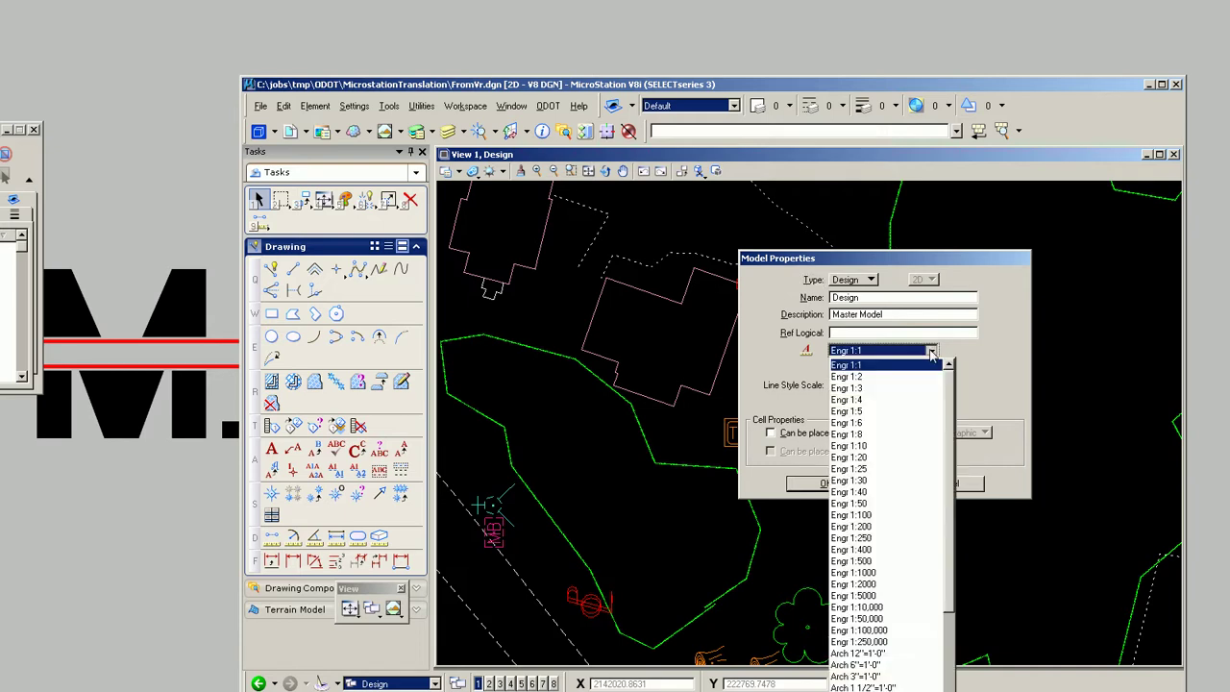
{"action": "left_click", "coordinate": [863, 504]}
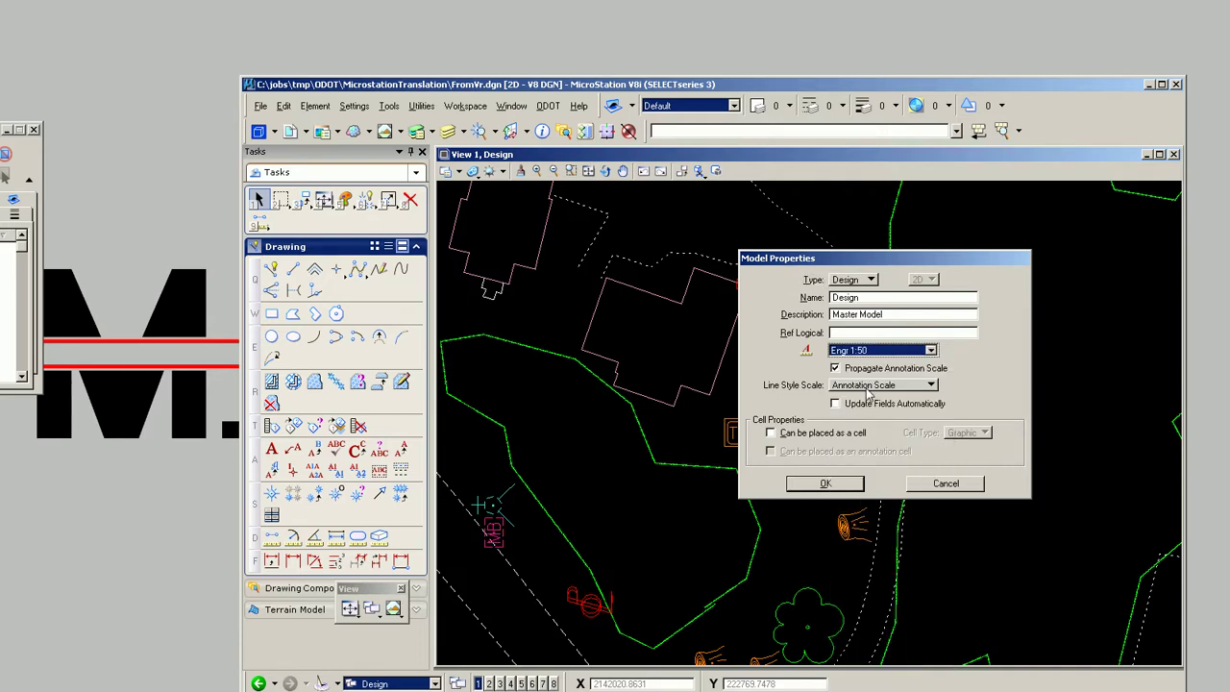
{"action": "left_click", "coordinate": [871, 387]}
{"action": "left_click", "coordinate": [869, 385]}
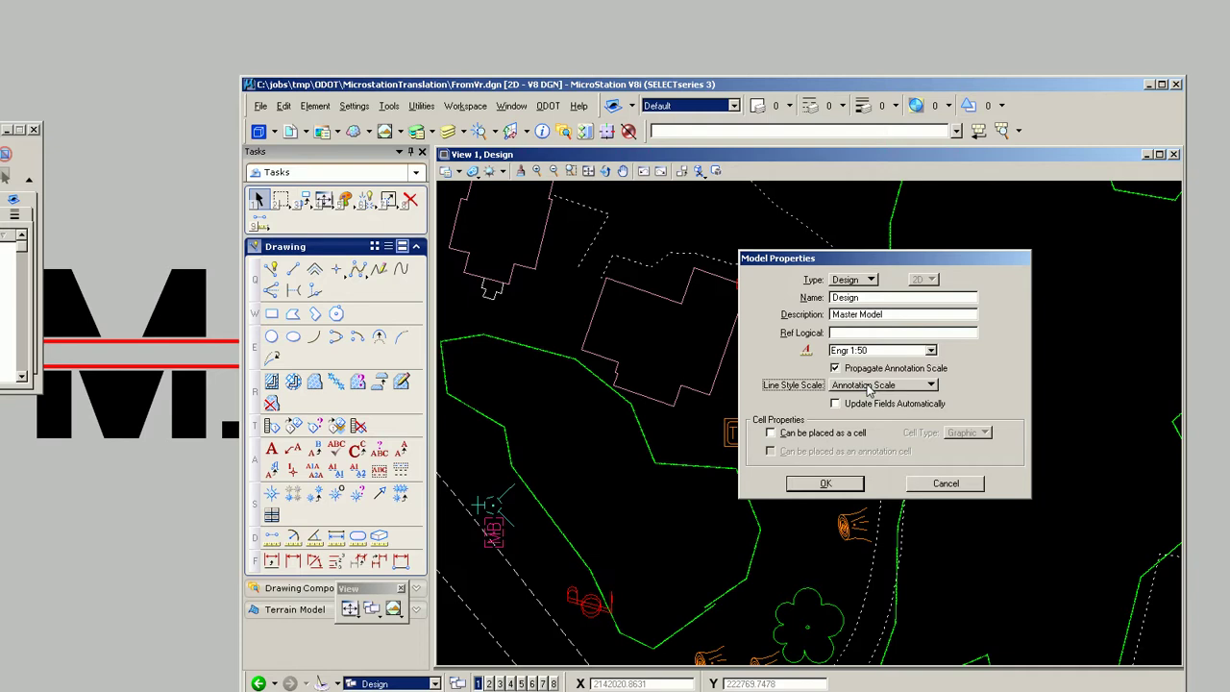
{"action": "left_click", "coordinate": [828, 484]}
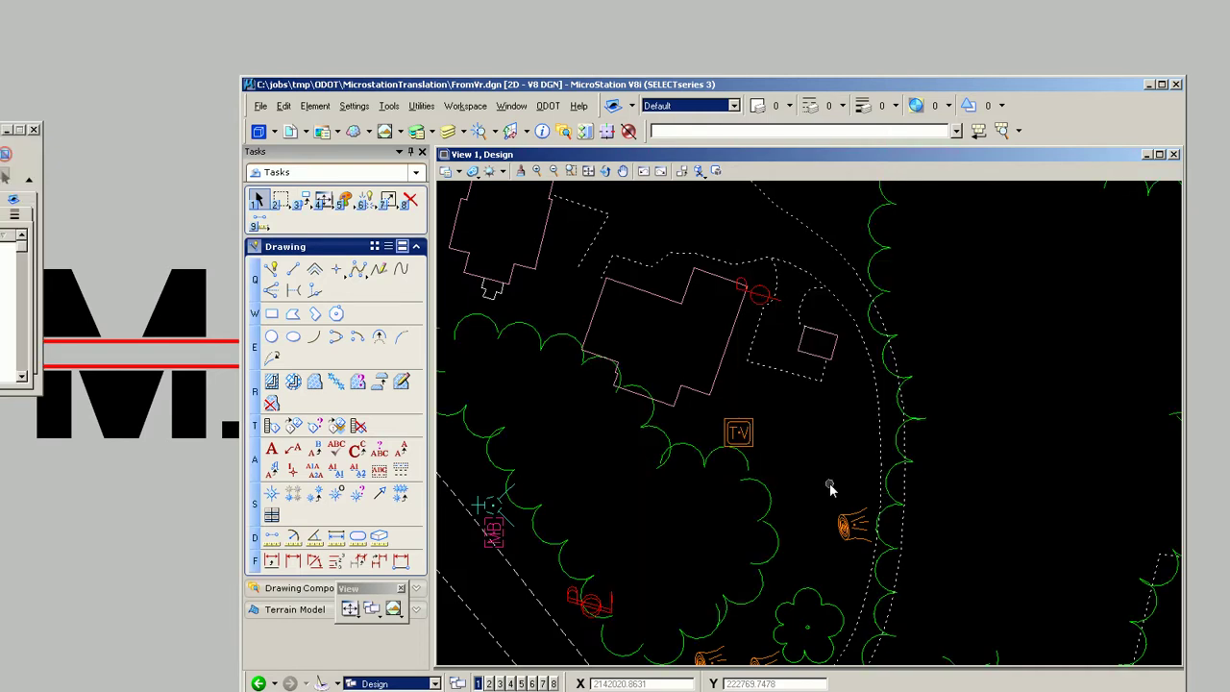
- Zoom and pan across streets and intersections to inspect the rescaled line styles
{"action": "scroll", "coordinate": [819, 473], "scroll_direction": "down", "scroll_amount": 5}
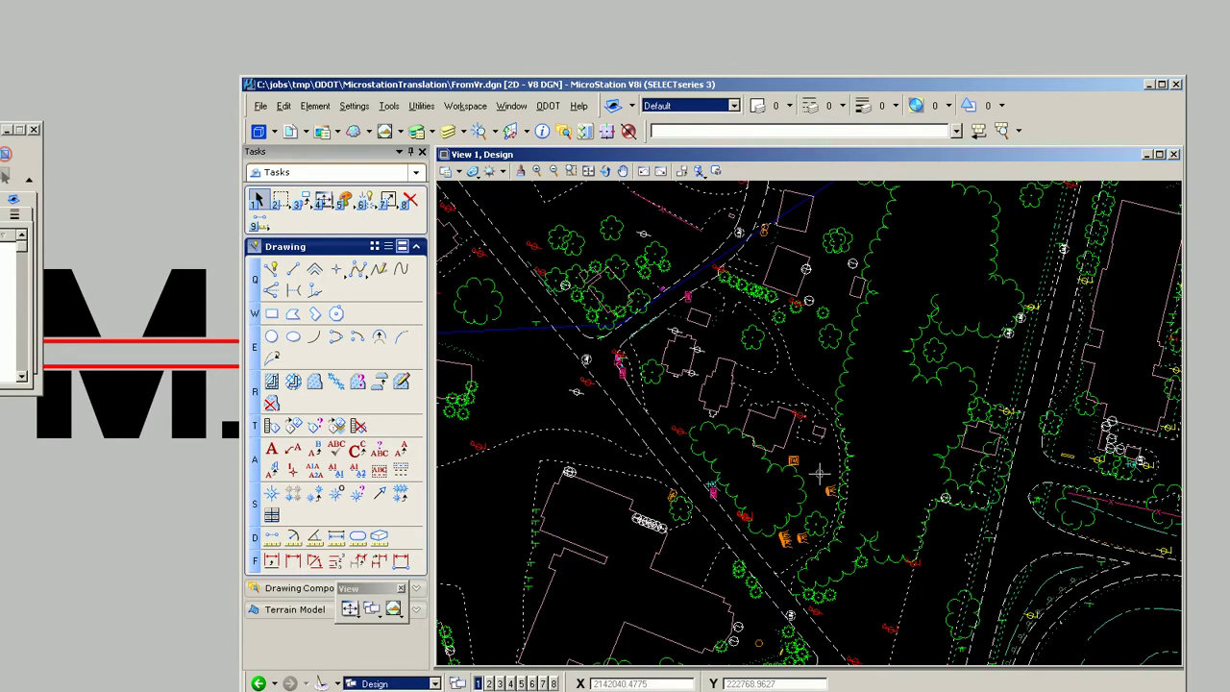
{"action": "mouse_move", "coordinate": [819, 473]}
{"action": "middle_mouse_down"}
{"action": "mouse_move", "coordinate": [824, 538]}
{"action": "mouse_move", "coordinate": [801, 444]}
{"action": "middle_mouse_up"}
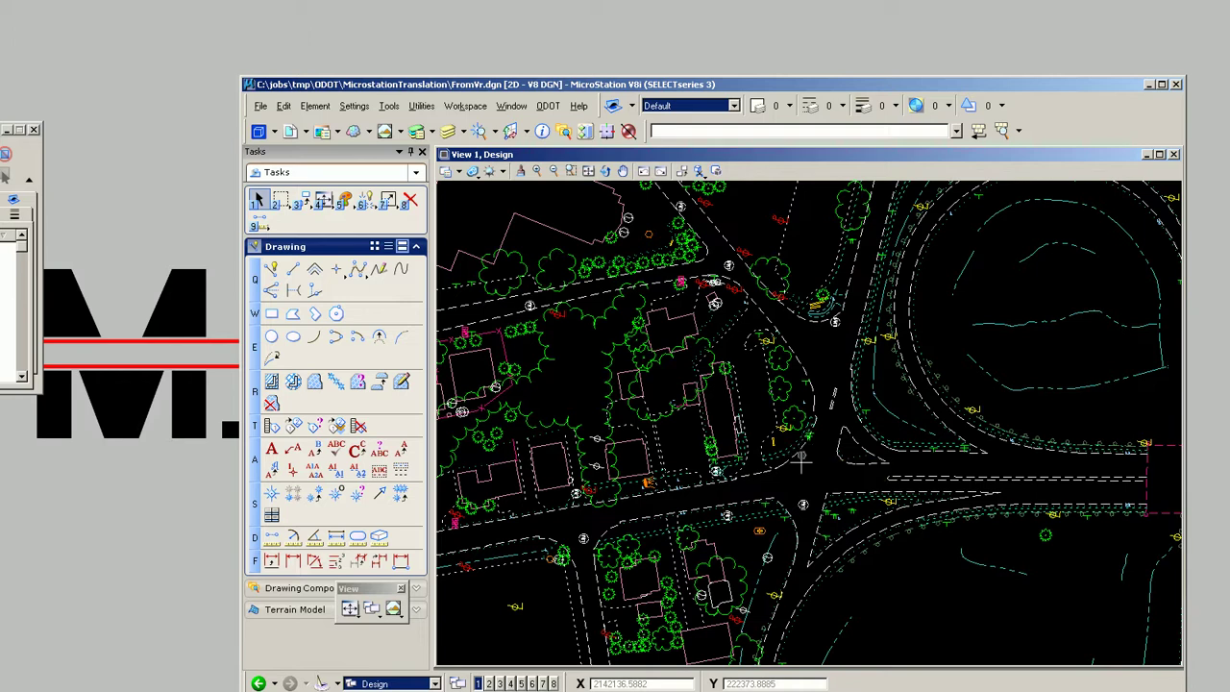
{"action": "scroll", "coordinate": [541, 555], "scroll_direction": "up", "scroll_amount": 3}
{"action": "scroll", "coordinate": [541, 556], "scroll_direction": "up", "scroll_amount": 3}
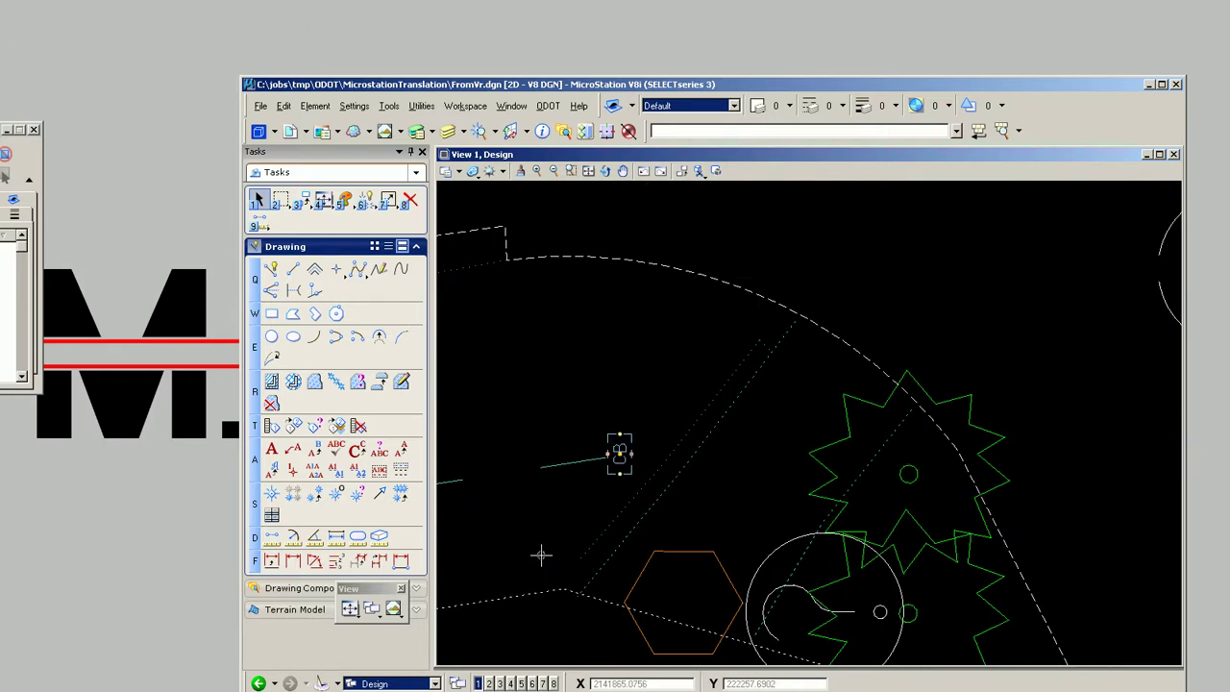
{"action": "scroll", "coordinate": [681, 503], "scroll_direction": "down", "scroll_amount": 5}
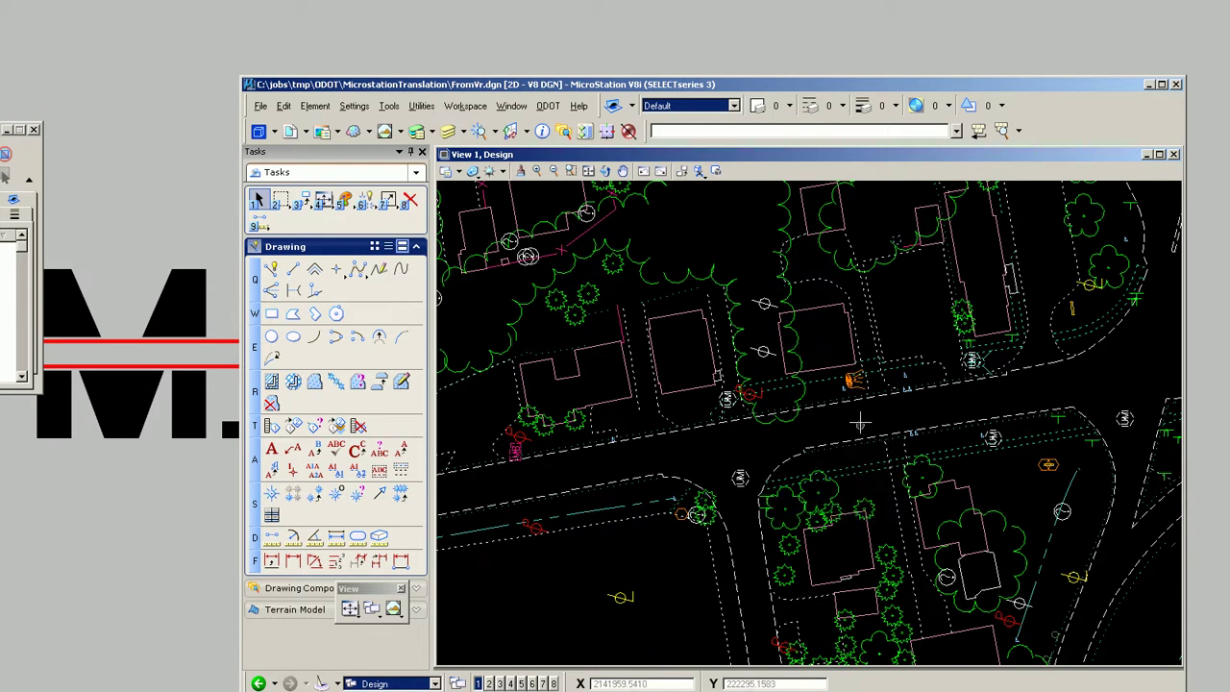
{"action": "middle_click_drag", "start_coordinate": [1023, 438], "coordinate": [637, 458]}
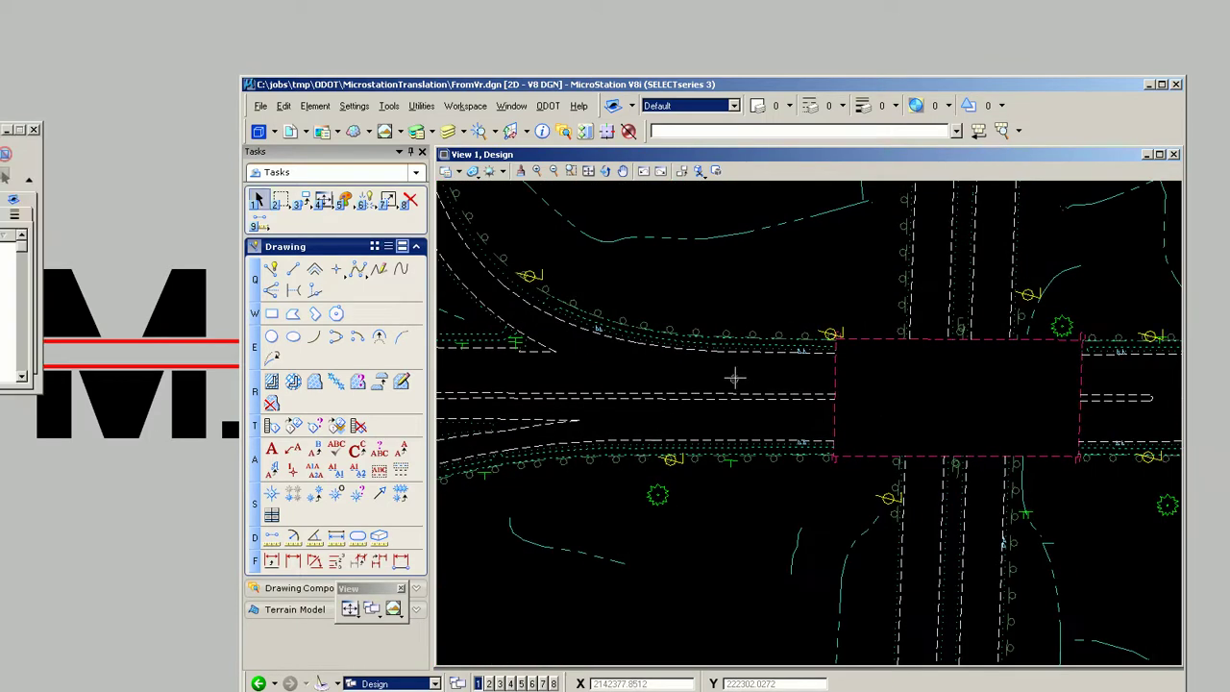
{"action": "middle_click_drag", "start_coordinate": [946, 464], "coordinate": [550, 356]}
- Pan over tree clusters and south-east blocks, ending on a building's RD_X_Fence fence line
{"action": "scroll", "coordinate": [865, 503], "scroll_direction": "up", "scroll_amount": 3}
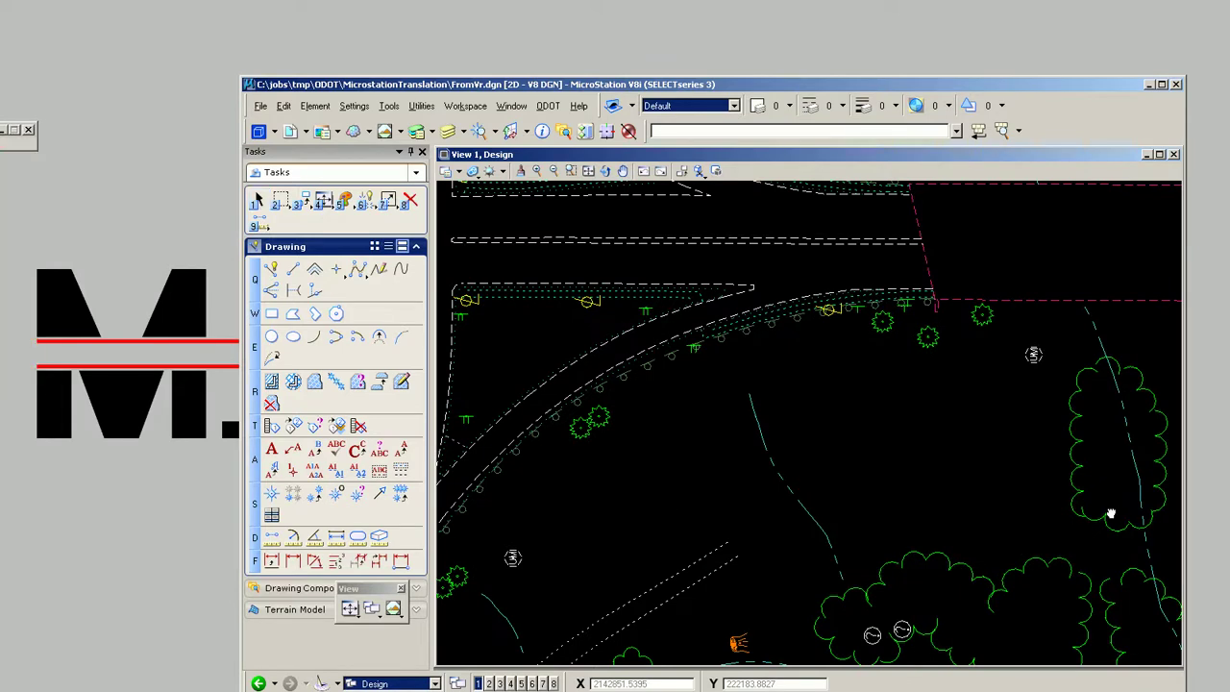
{"action": "middle_click_drag", "start_coordinate": [1065, 507], "coordinate": [659, 490]}
{"action": "middle_click_drag", "start_coordinate": [1120, 494], "coordinate": [723, 543]}
{"action": "scroll", "coordinate": [723, 543], "scroll_direction": "down", "scroll_amount": 5}
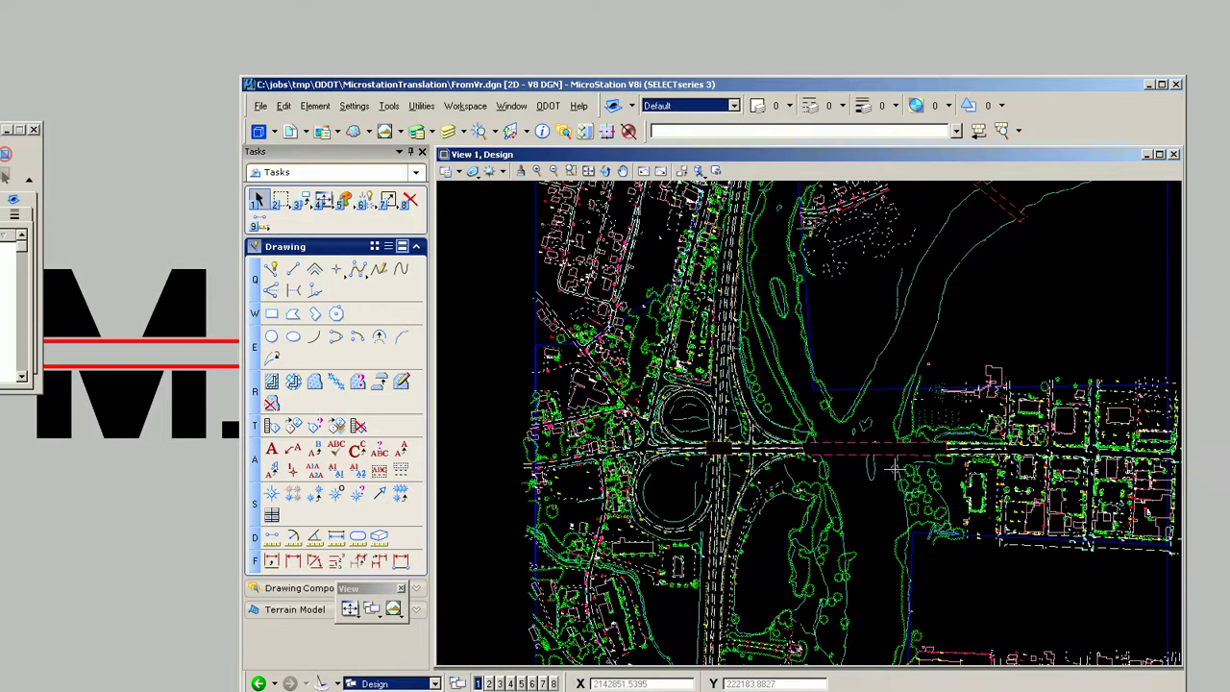
{"action": "scroll", "coordinate": [729, 453], "scroll_direction": "up", "scroll_amount": 4}
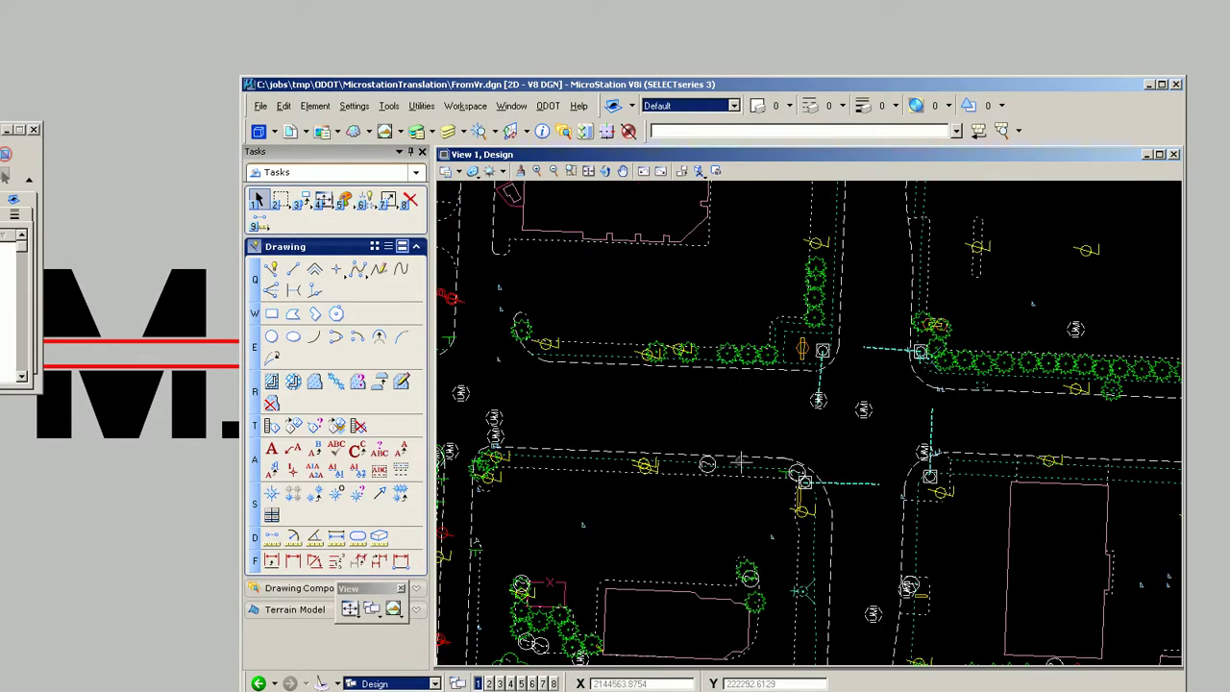
{"action": "middle_click_drag", "start_coordinate": [972, 532], "coordinate": [626, 357]}
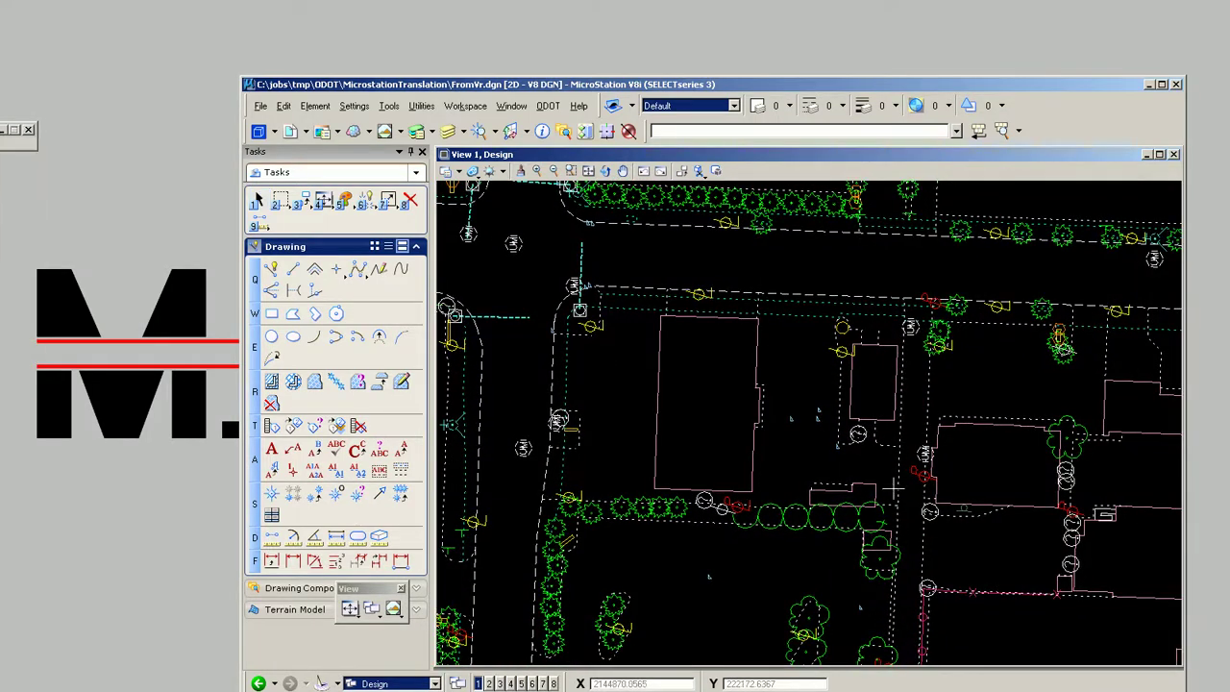
{"action": "middle_click_drag", "start_coordinate": [895, 463], "coordinate": [549, 503]}
{"action": "scroll", "coordinate": [1068, 560], "scroll_direction": "up", "scroll_amount": 3}
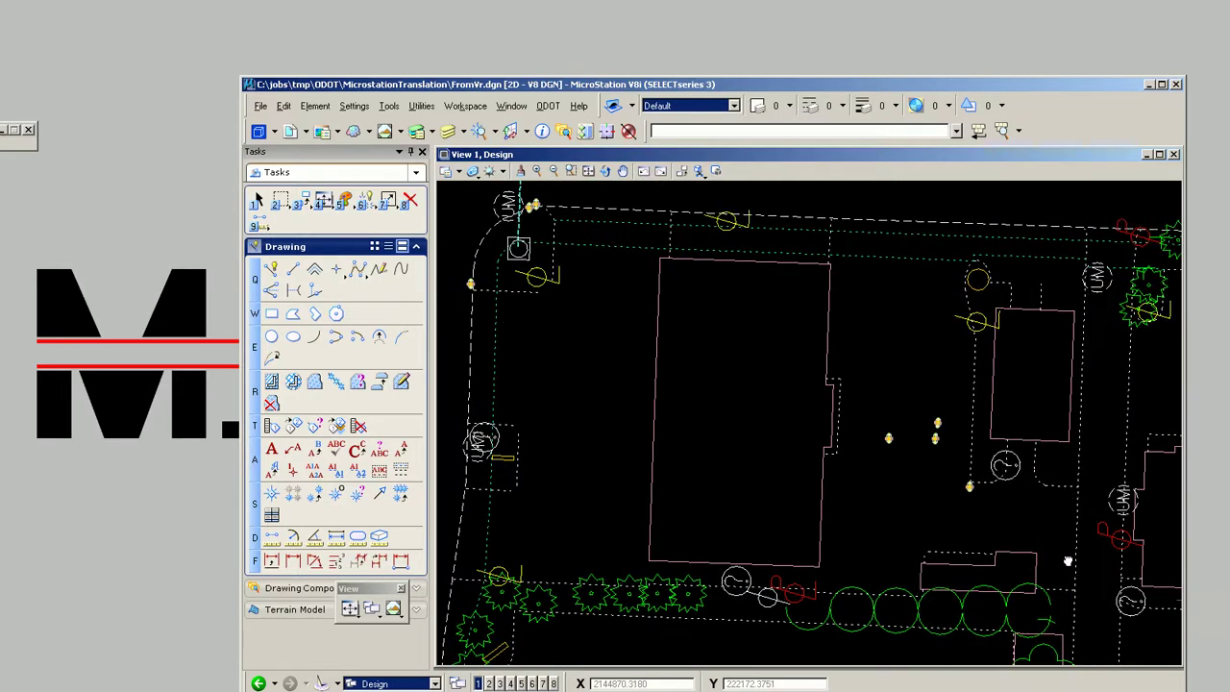
{"action": "scroll", "coordinate": [701, 430], "scroll_direction": "down", "scroll_amount": 5}
{"action": "scroll", "coordinate": [887, 475], "scroll_direction": "up", "scroll_amount": 4}
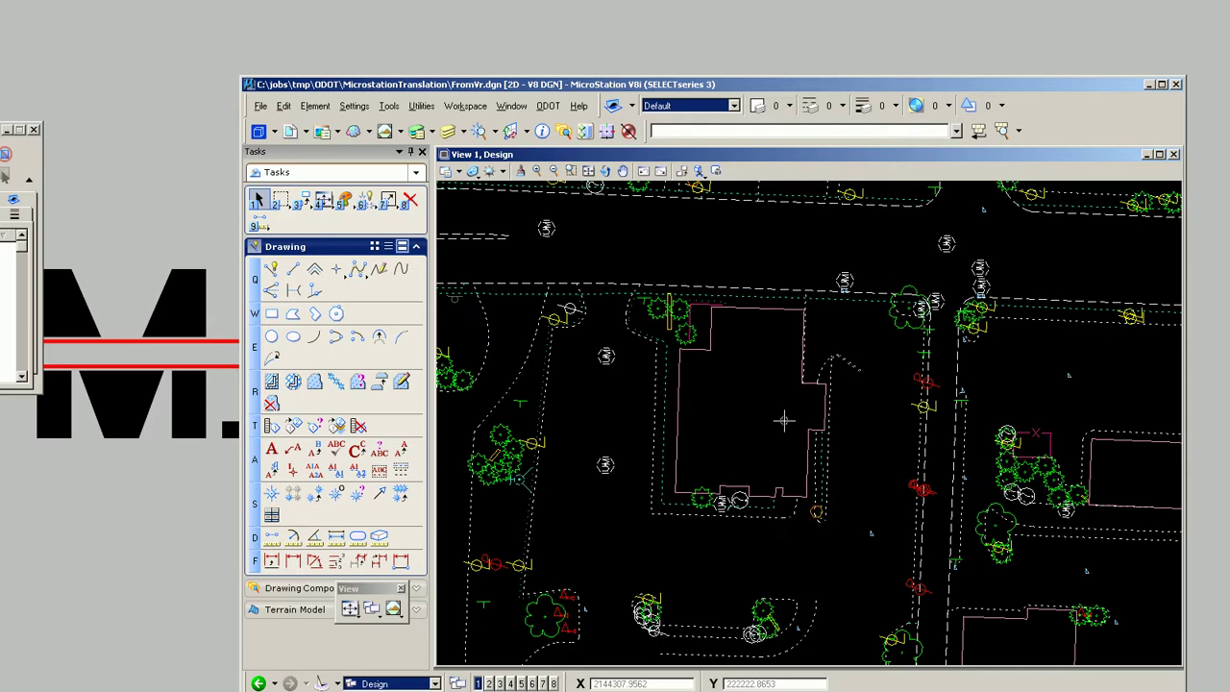
{"action": "mouse_move", "coordinate": [689, 315]}
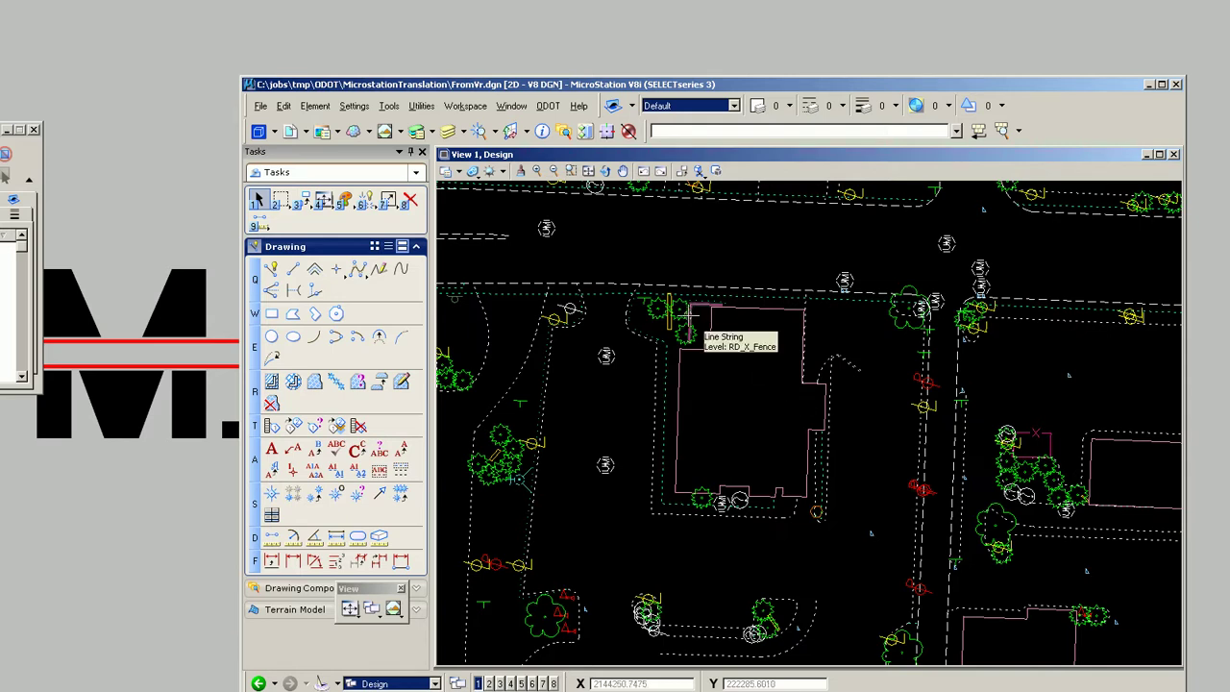